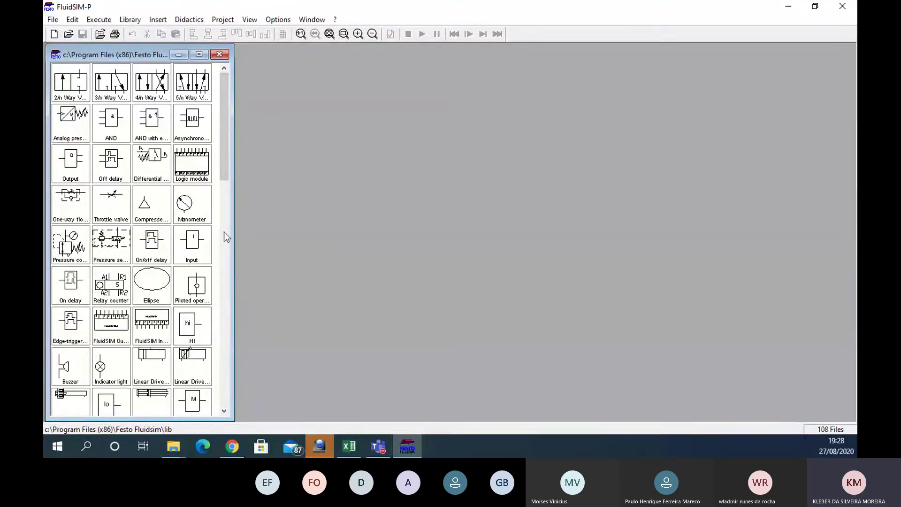
Close the open component library and open the FluidSIM Version 2 and Total View libraries
left_click(219, 55)
left_click(130, 19)
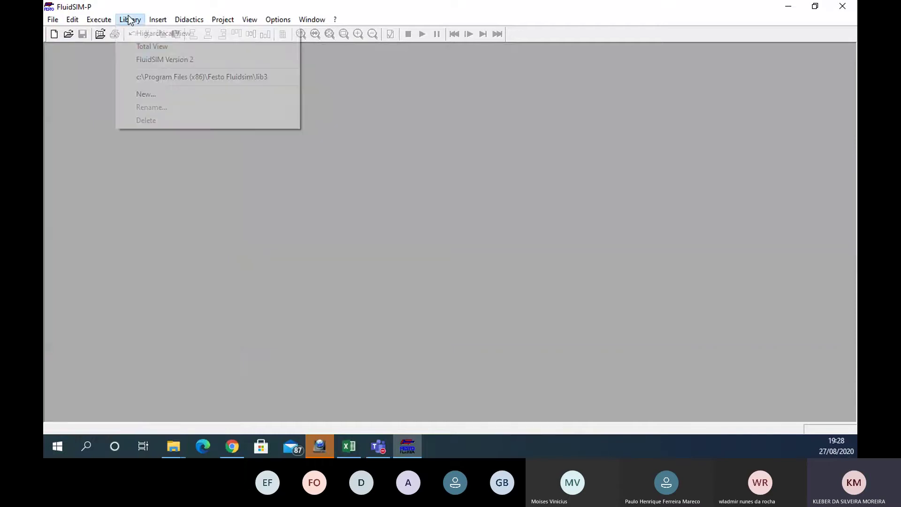
left_click(171, 59)
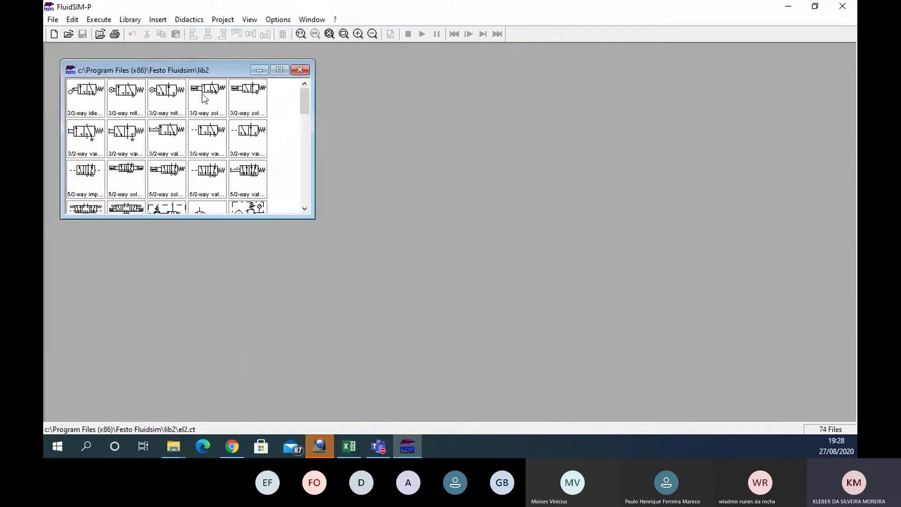
left_click(131, 19)
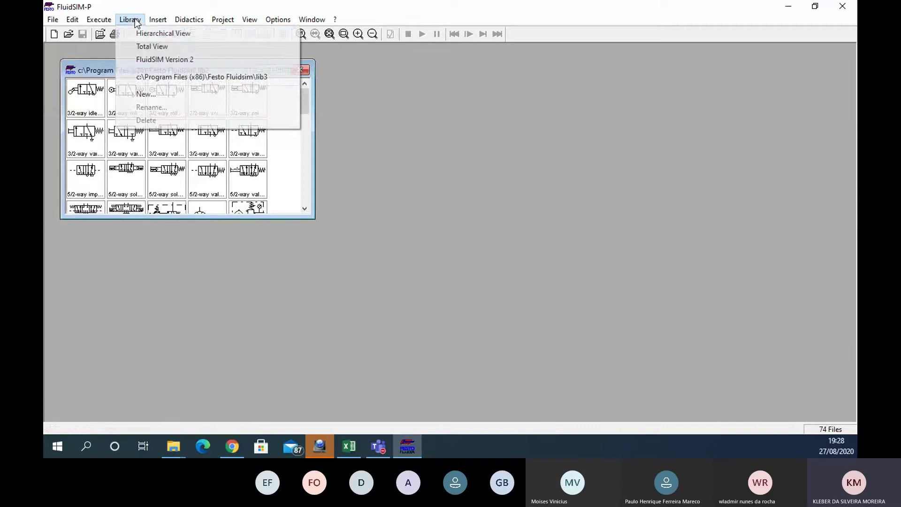
left_click(168, 47)
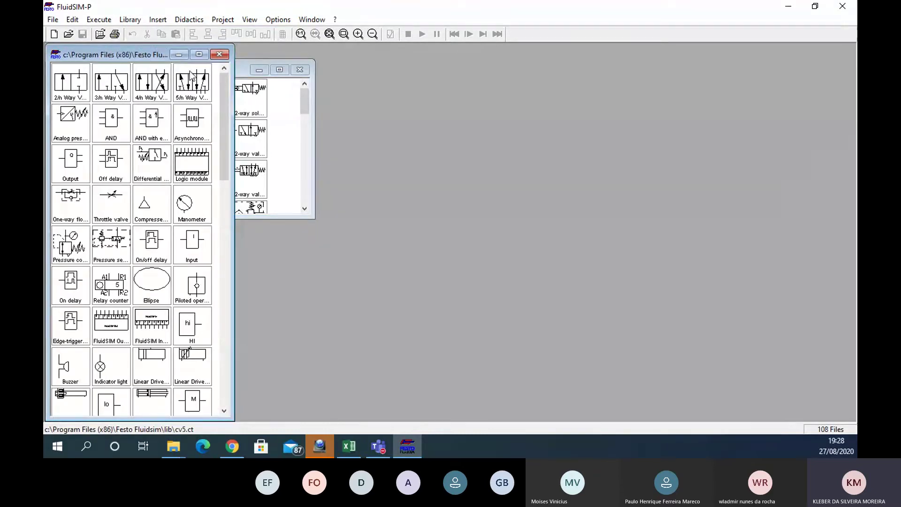
left_click(130, 19)
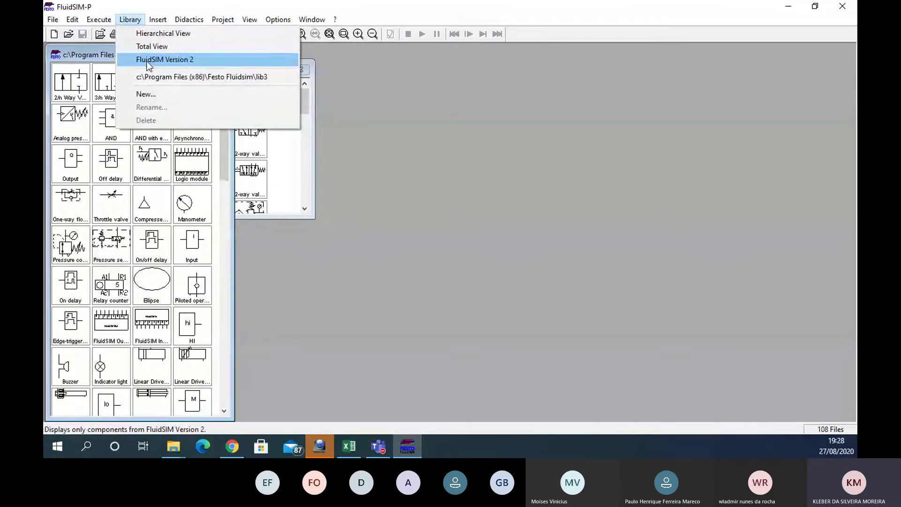
left_click(291, 190)
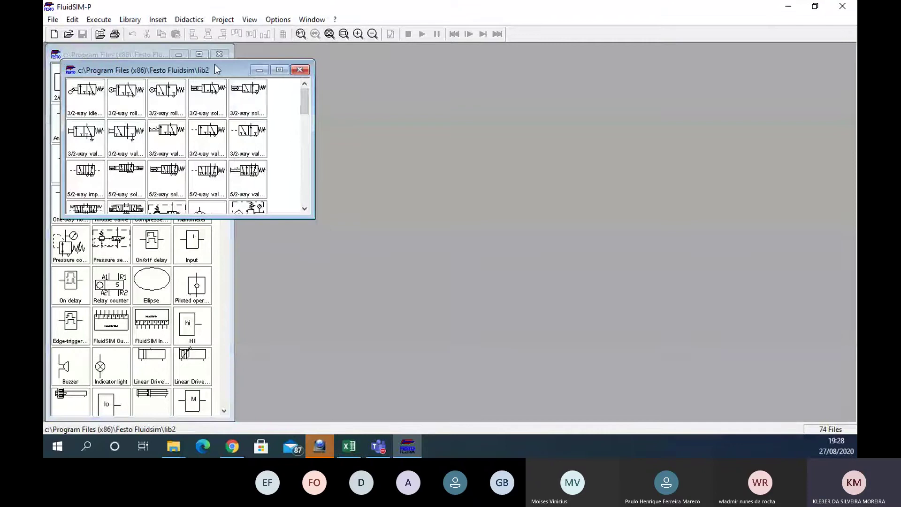
Place the FluidSIM Version 2 library window beside the Total View library and extend it to the full workspace height
left_click_drag(215, 70, 581, 90)
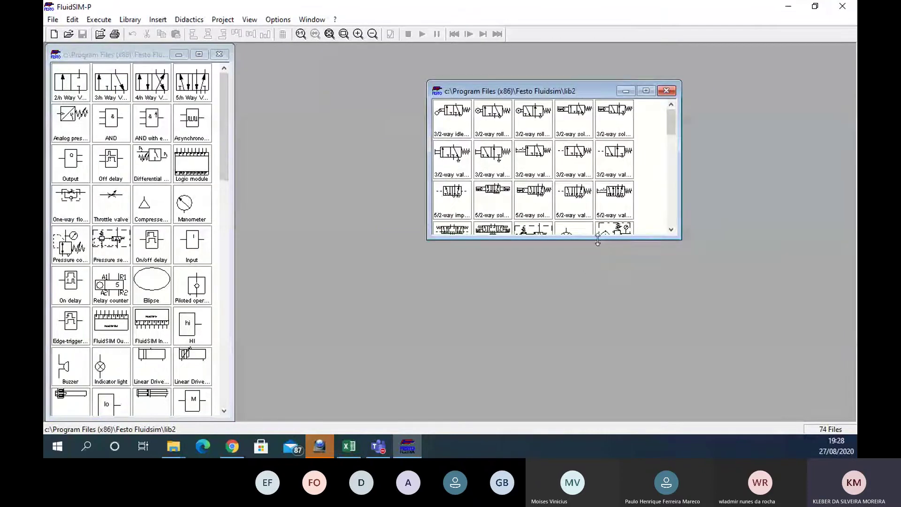
left_click_drag(598, 240, 599, 369)
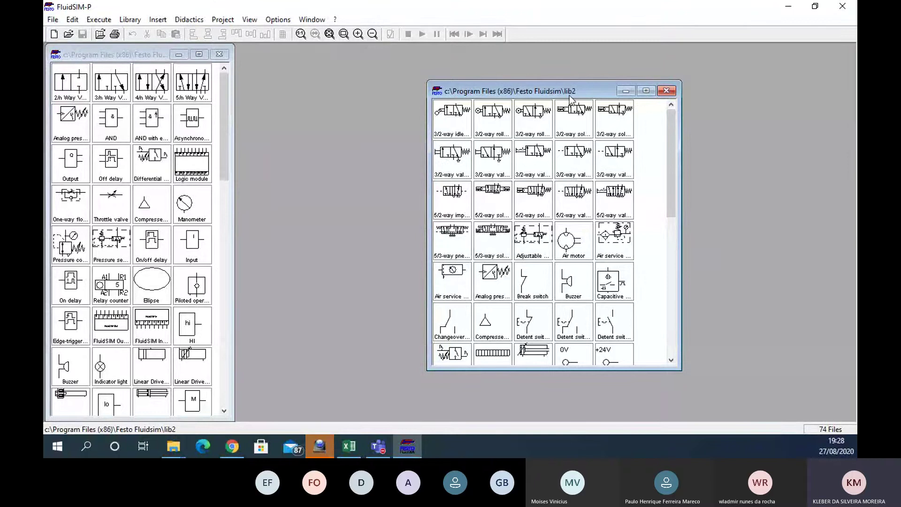
left_click_drag(569, 95, 570, 59)
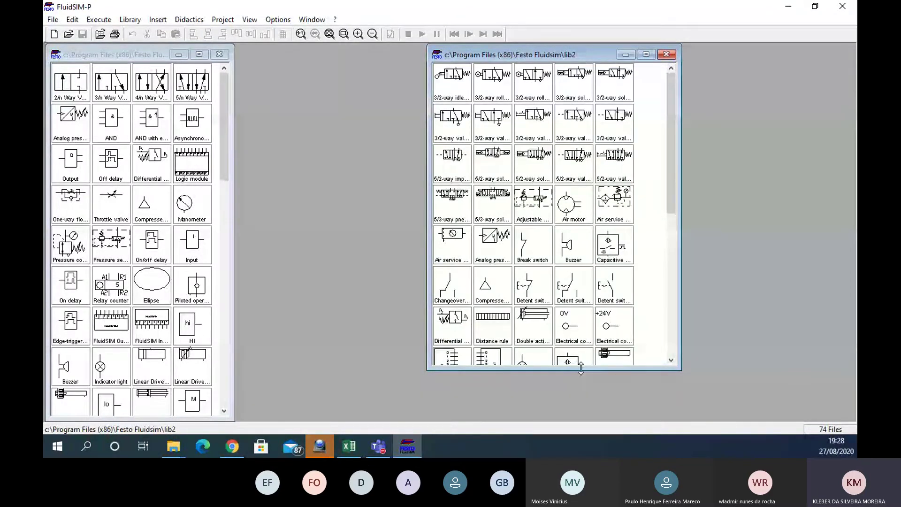
left_click_drag(581, 369, 581, 420)
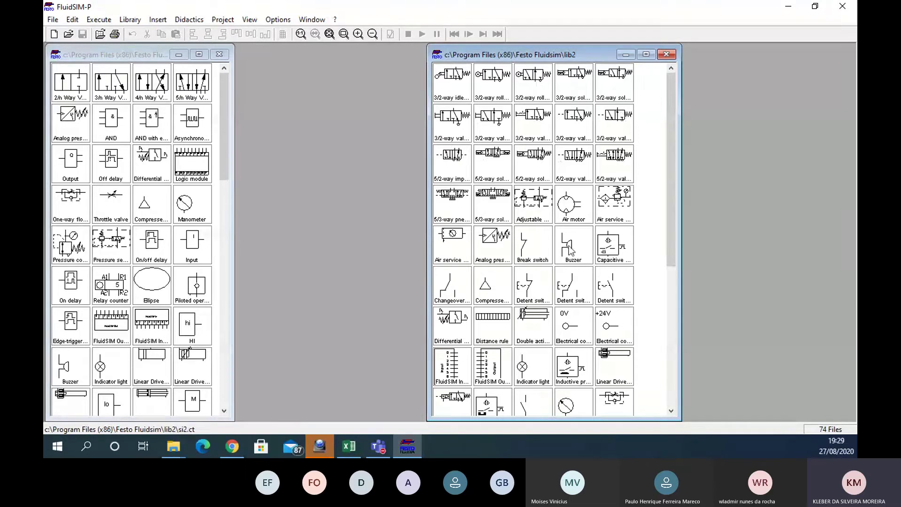
Browse the components in the FluidSIM Version 2 library and close that library
scroll(464, 162, "down", 5)
scroll(560, 233, "up", 5)
left_click(665, 55)
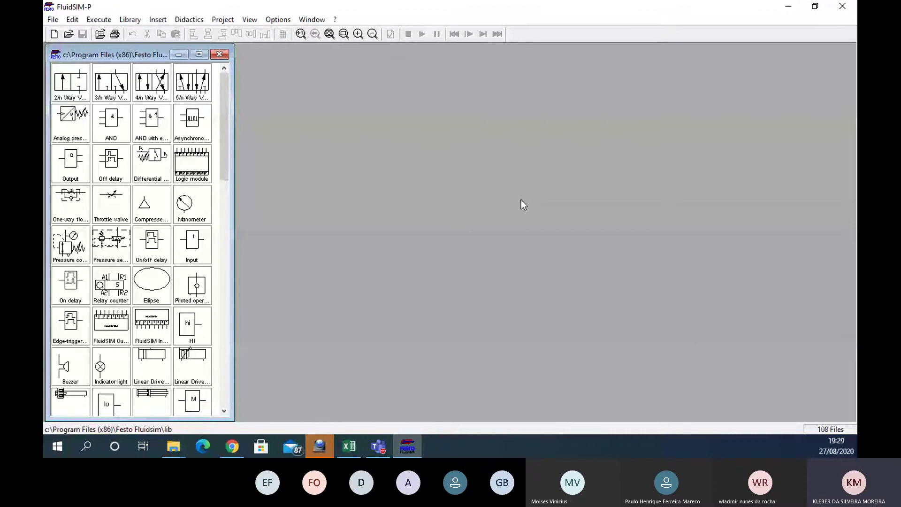
Dock the Total View library window along the workspace's left edge and stretch it to full height
left_click_drag(130, 54, 250, 92)
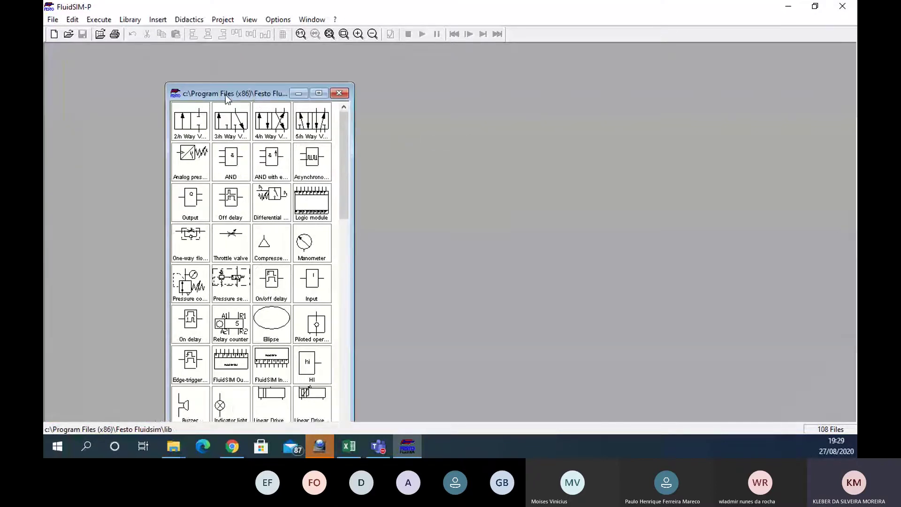
left_click_drag(245, 83, 143, 53)
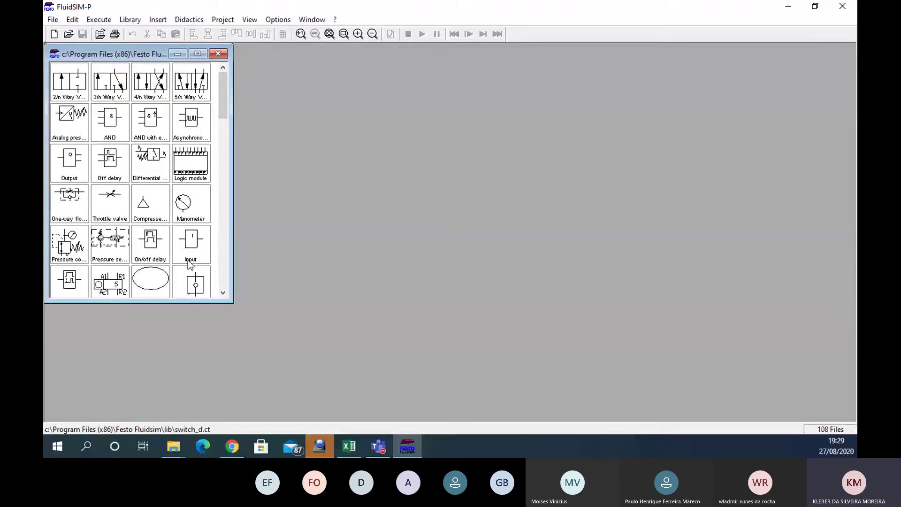
left_click_drag(169, 303, 165, 420)
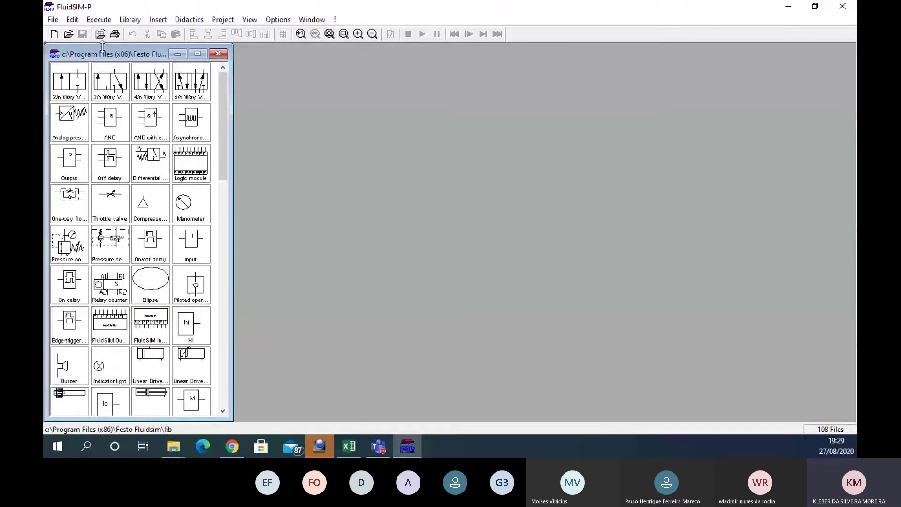
left_click_drag(111, 53, 110, 53)
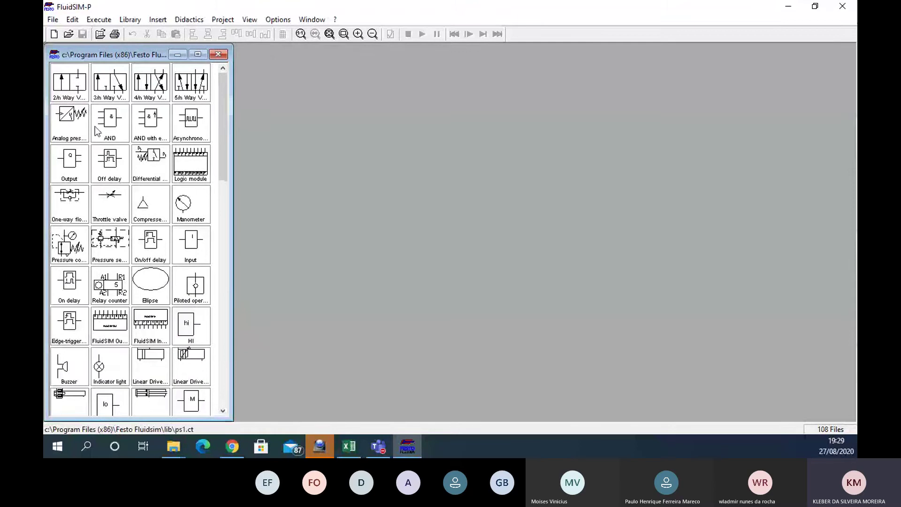
left_click_drag(49, 140, 49, 139)
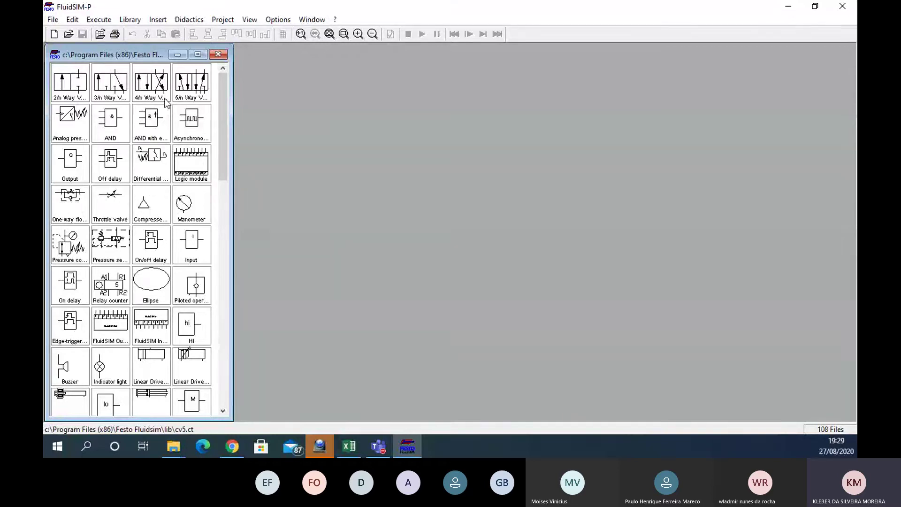
Create a new blank circuit drawing beside the component library
left_click(54, 34)
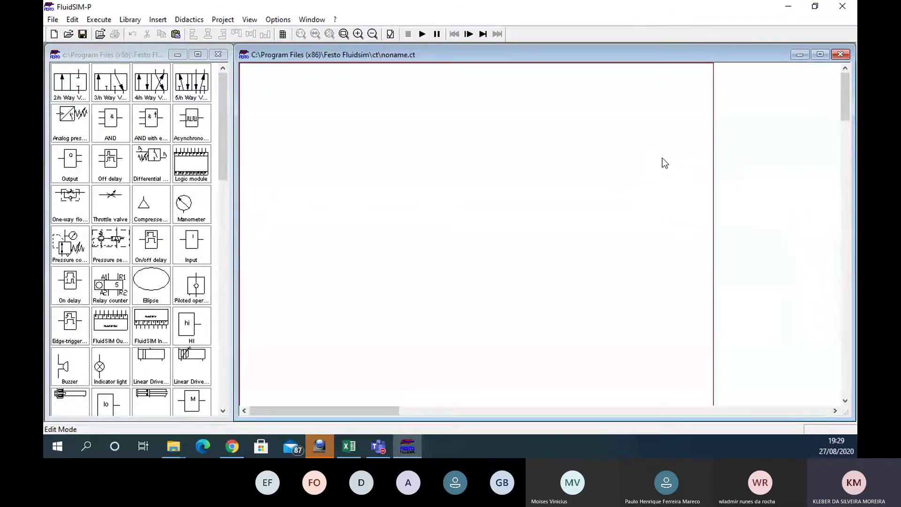
scroll(661, 149, "down", 5)
scroll(660, 150, "down", 3)
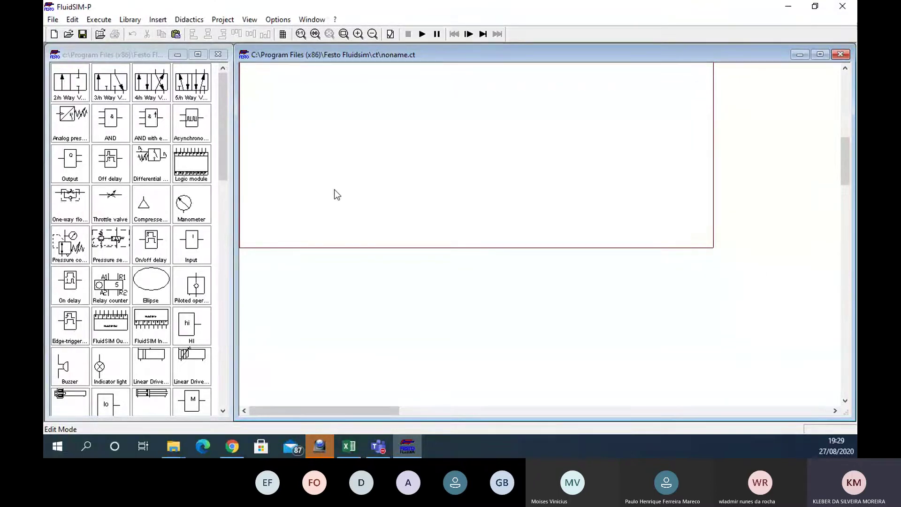
scroll(348, 197, "up", 8)
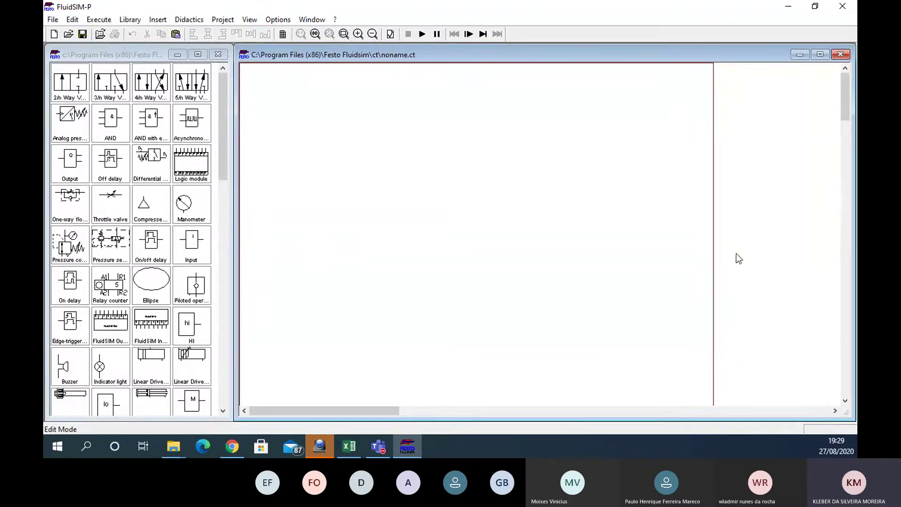
scroll(736, 253, "down", 8)
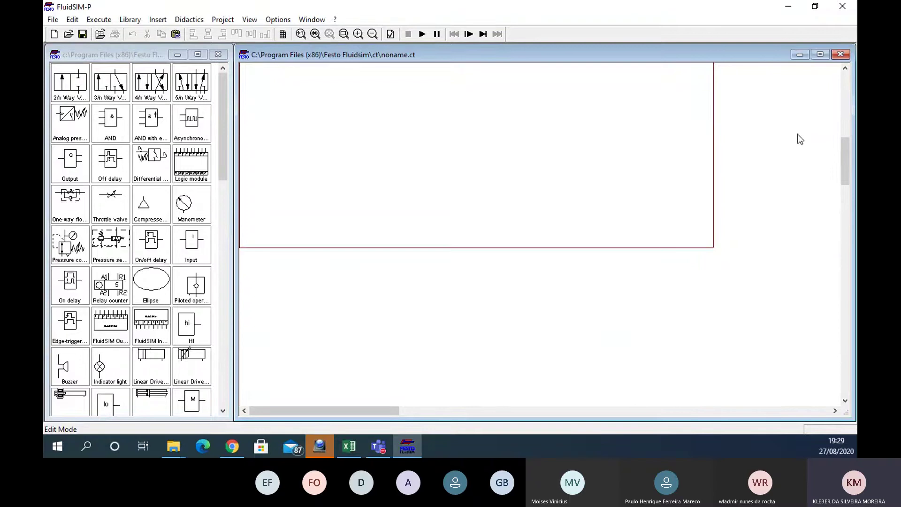
scroll(762, 193, "down", 5)
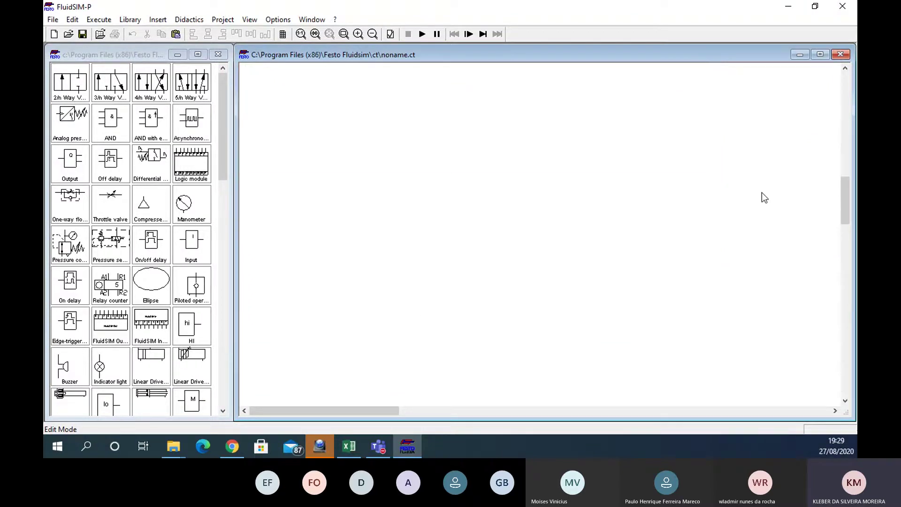
scroll(764, 192, "up", 8)
scroll(764, 192, "up", 3)
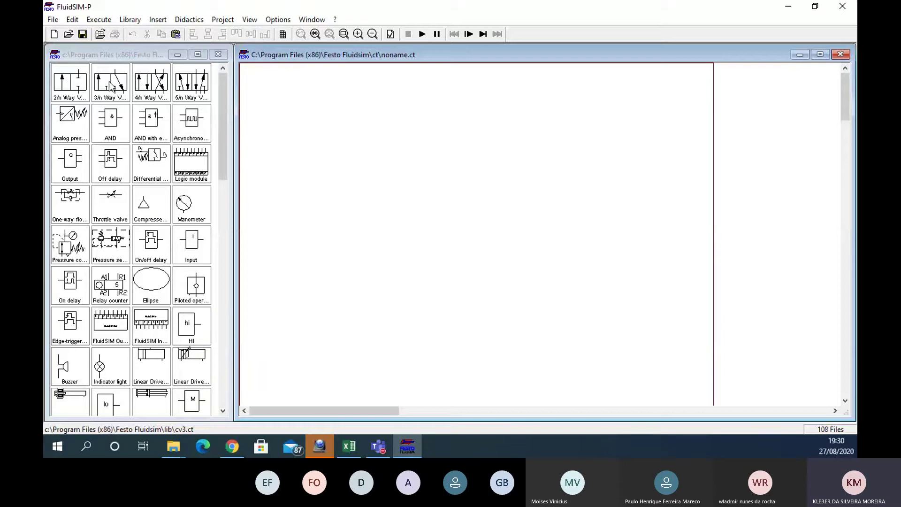
Place a 3/n Way Valve on the page and configure it with manual left actuation and a spring-returned right side
left_click_drag(111, 84, 420, 139)
double_click(419, 139)
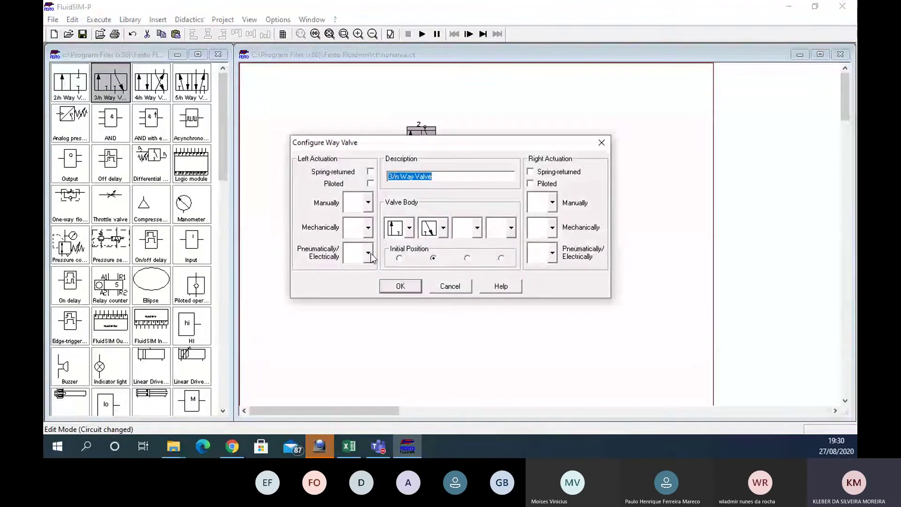
left_click(368, 203)
left_click(371, 225)
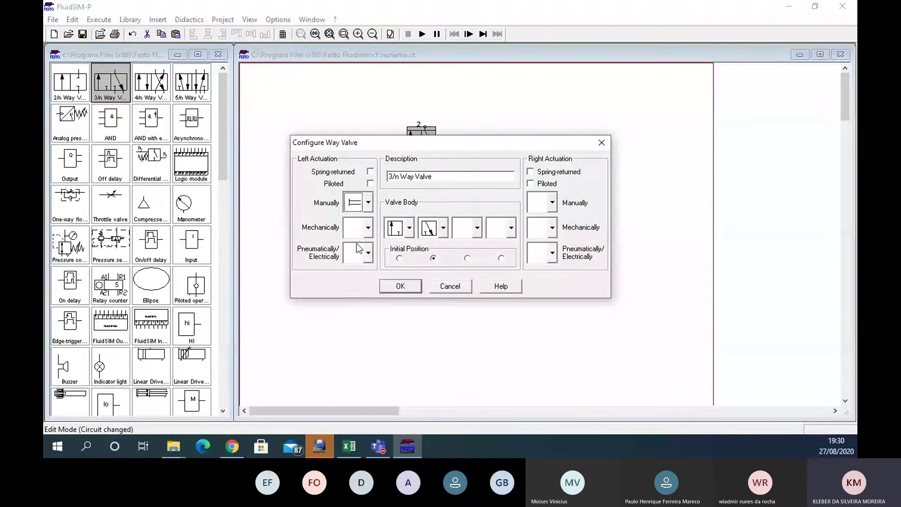
left_click(532, 173)
left_click(412, 288)
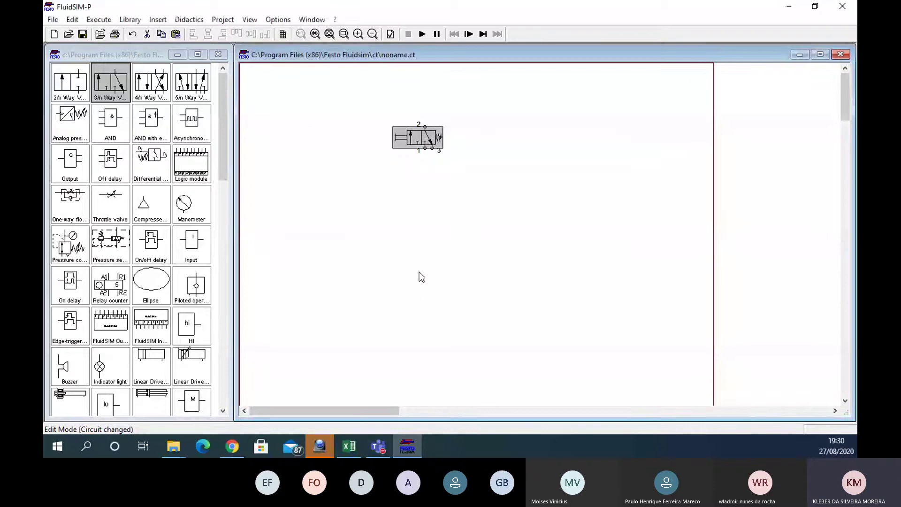
left_click(461, 222)
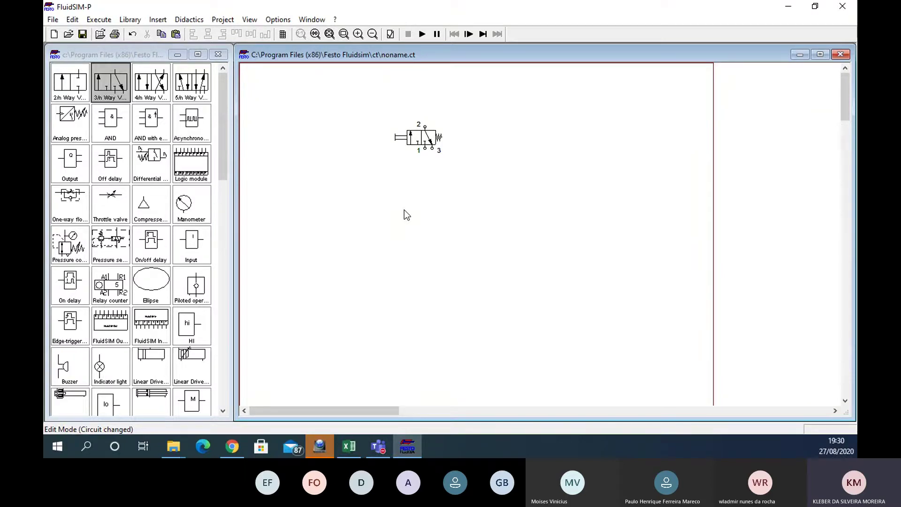
Delete the 3/n Way Valve from the circuit
left_click(415, 140)
key("Delete")
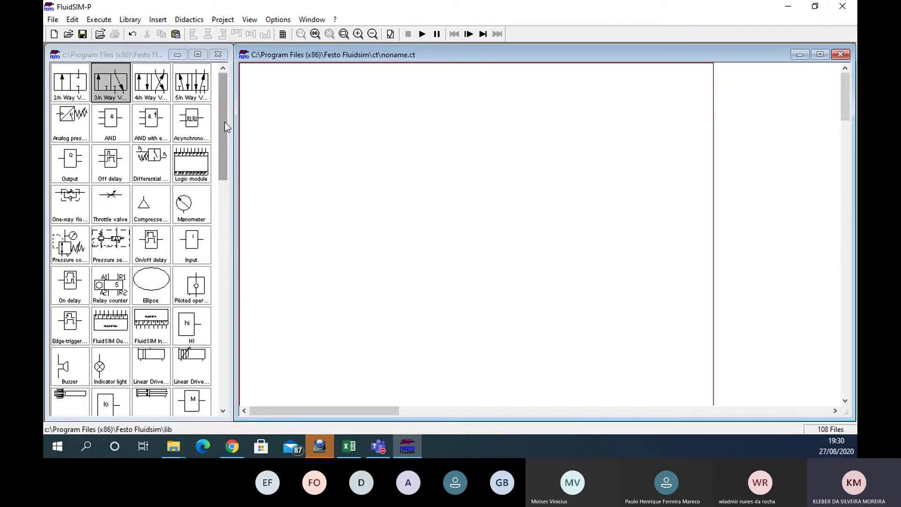
Place a double acting cylinder near the top of the page and a 5/n Way Valve below it
left_click_drag(225, 122, 216, 349)
left_click_drag(71, 349, 368, 97)
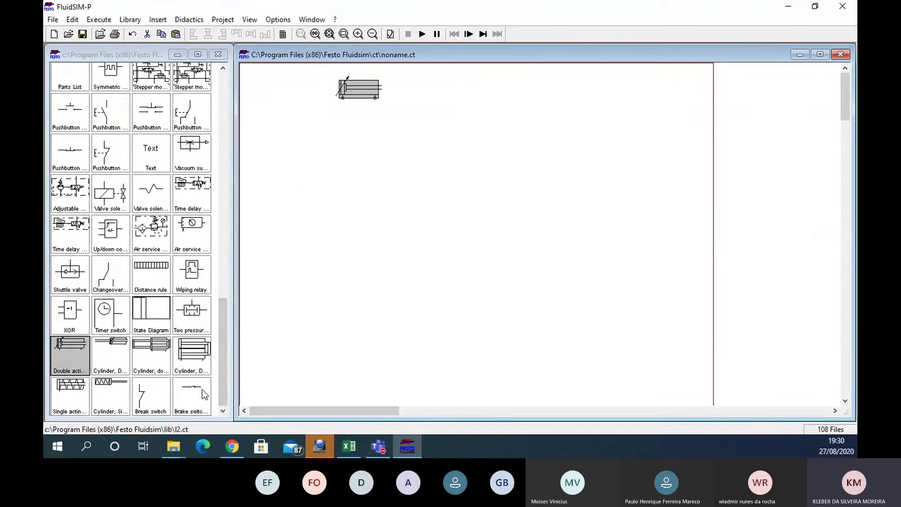
left_click_drag(225, 353, 245, 121)
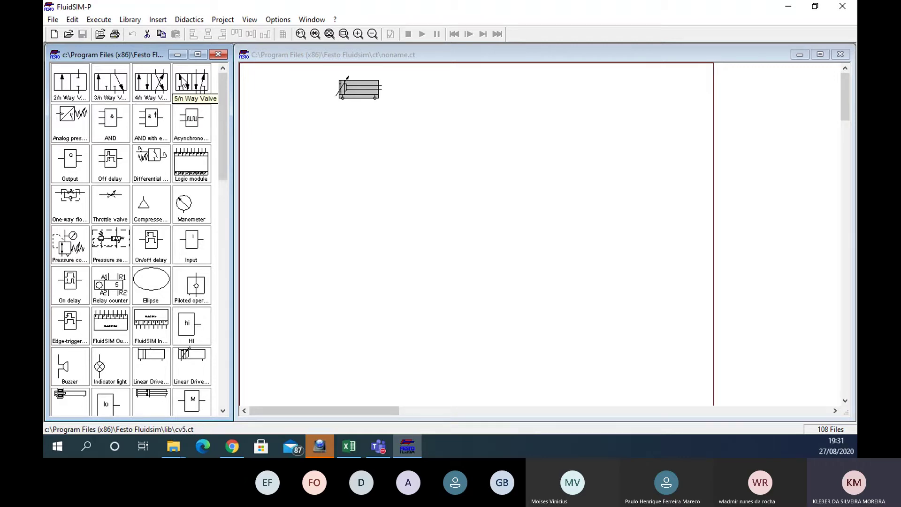
left_click_drag(184, 86, 360, 185)
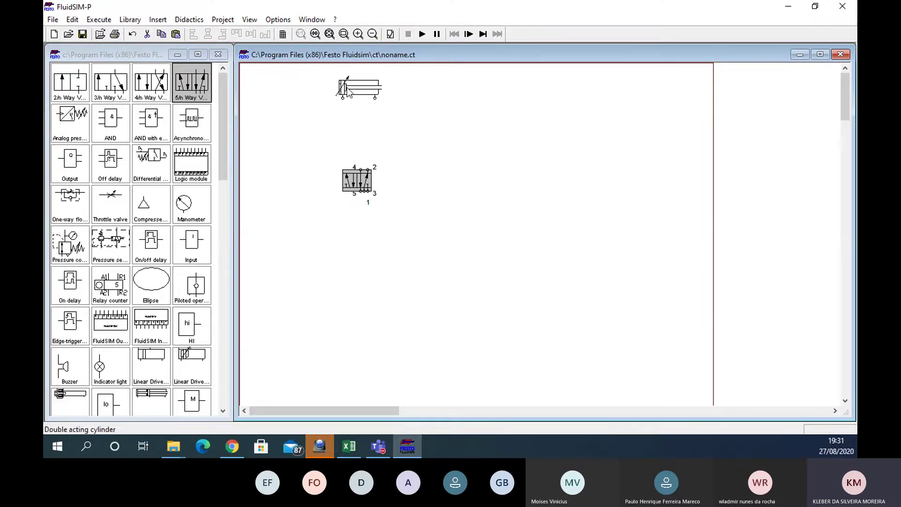
left_click_drag(361, 169, 345, 120)
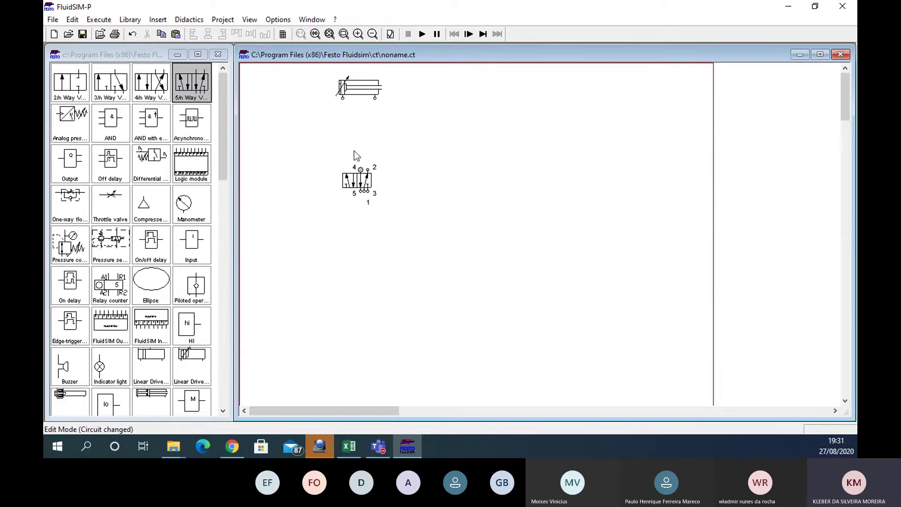
Add a one-way flow control valve, rotate it 270°, and align it beneath the cylinder's left port
left_click_drag(74, 200, 322, 136)
right_click(309, 127)
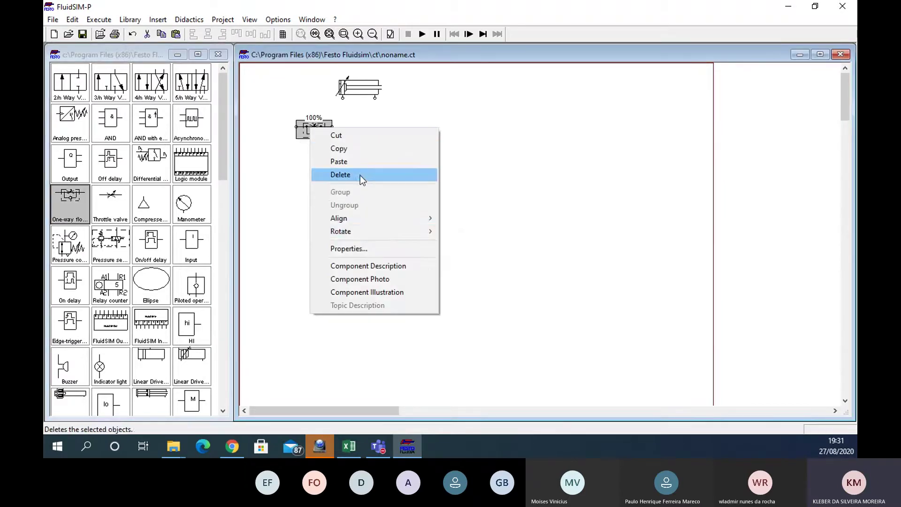
mouse_move(378, 230)
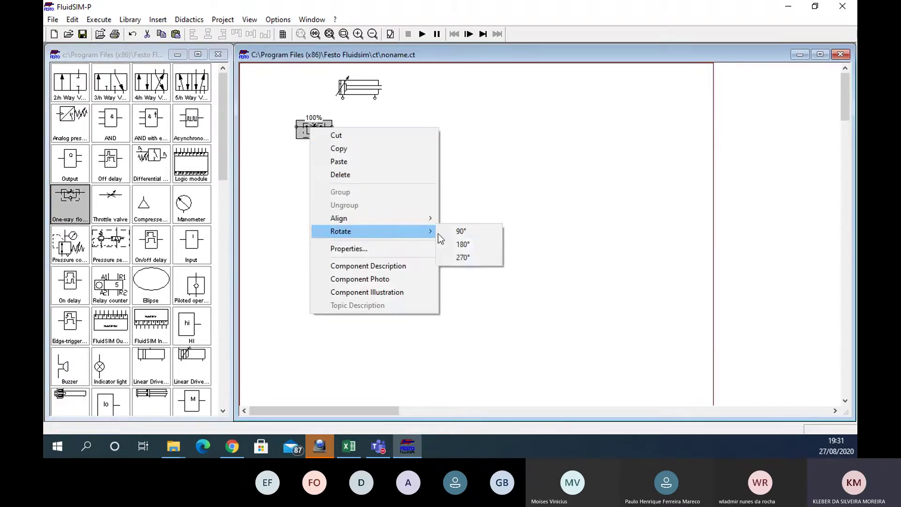
left_click(470, 258)
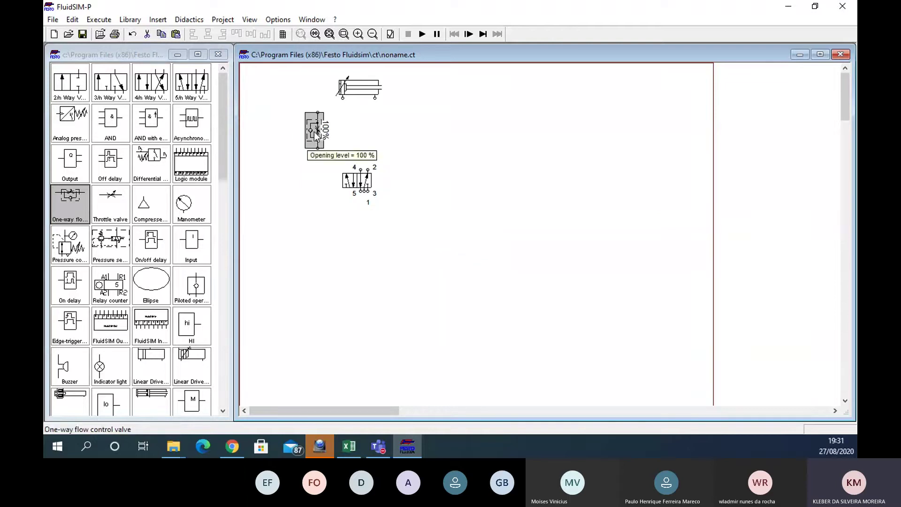
left_click_drag(315, 133, 340, 129)
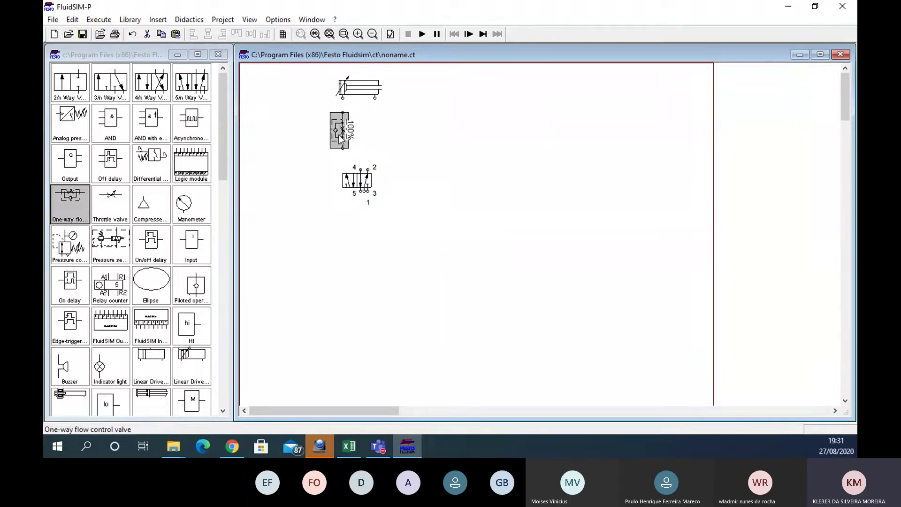
Connect the cylinder's left port to the one-way flow control valve, and the valve's lower port to port 4 of the 5/n Way Valve
left_click(380, 136)
scroll(337, 140, "up", 3)
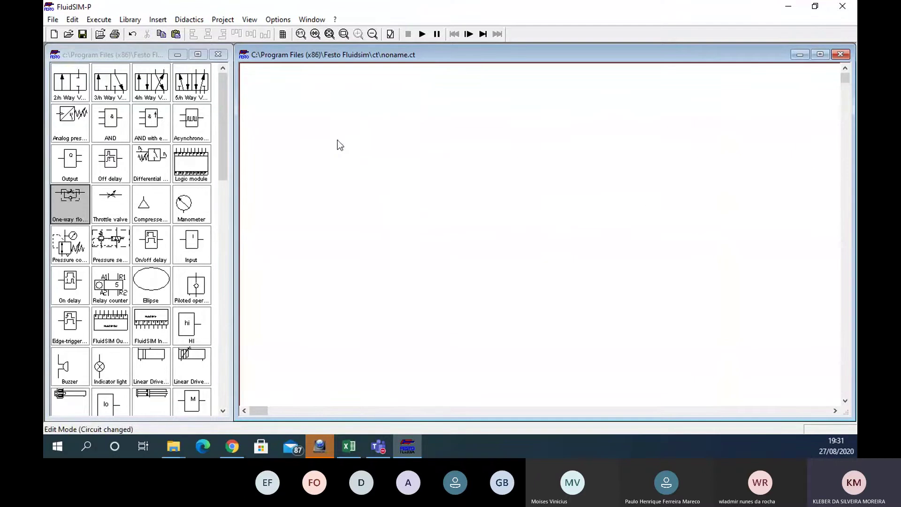
scroll(322, 154, "down", 3)
scroll(408, 168, "up", 2)
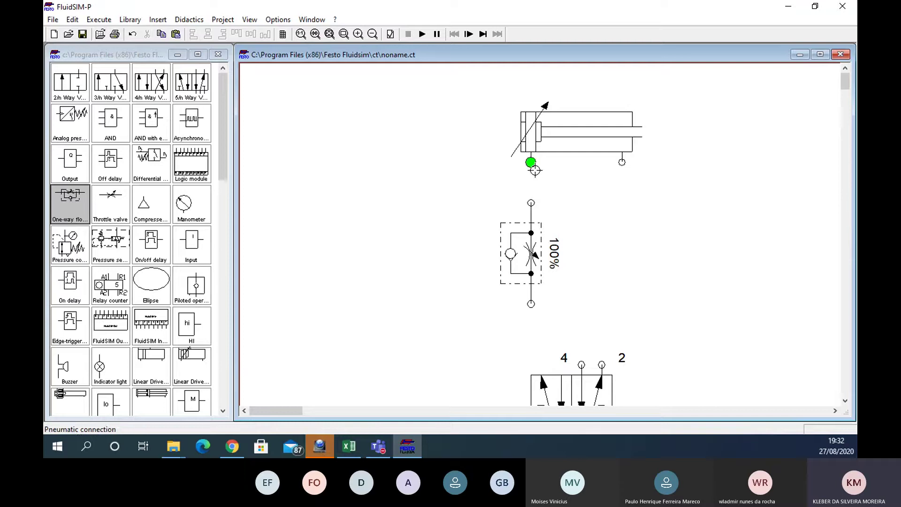
left_click_drag(530, 162, 532, 201)
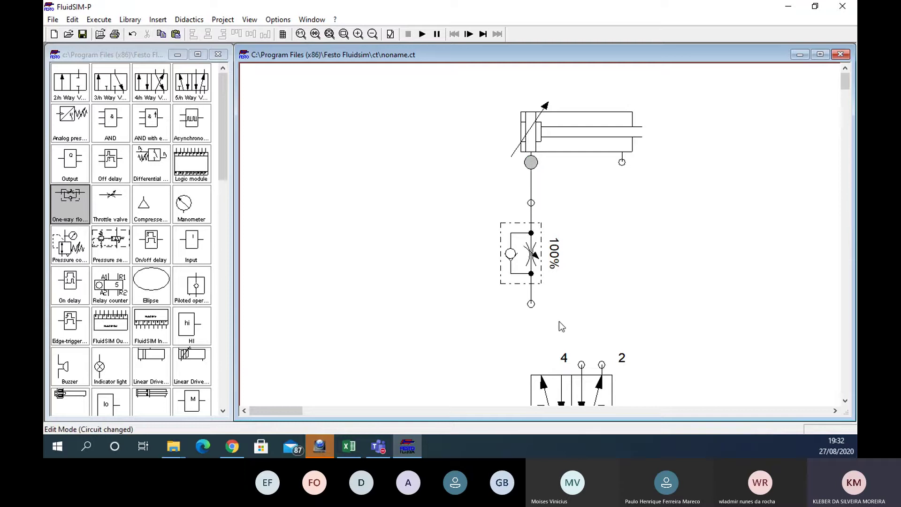
left_click_drag(531, 303, 582, 364)
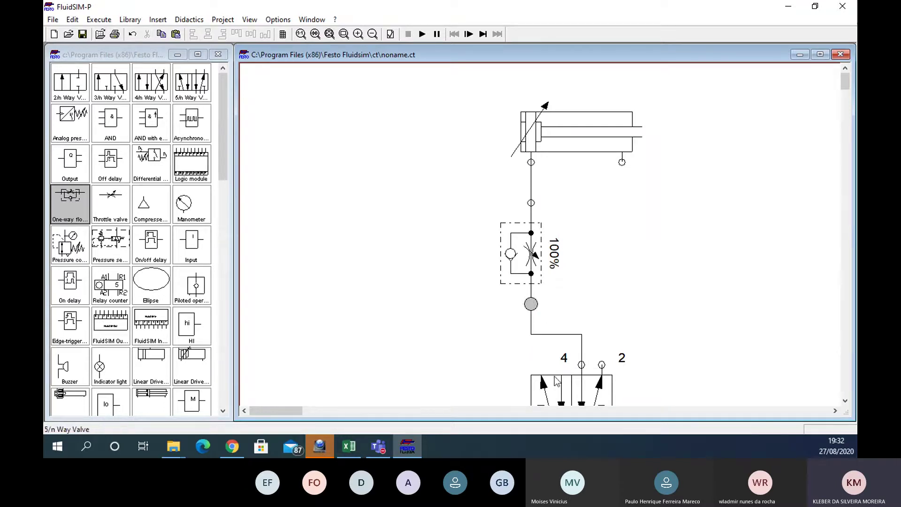
Set the one-way flow control valve's opening level to 40%
left_click(535, 261)
double_click(526, 263)
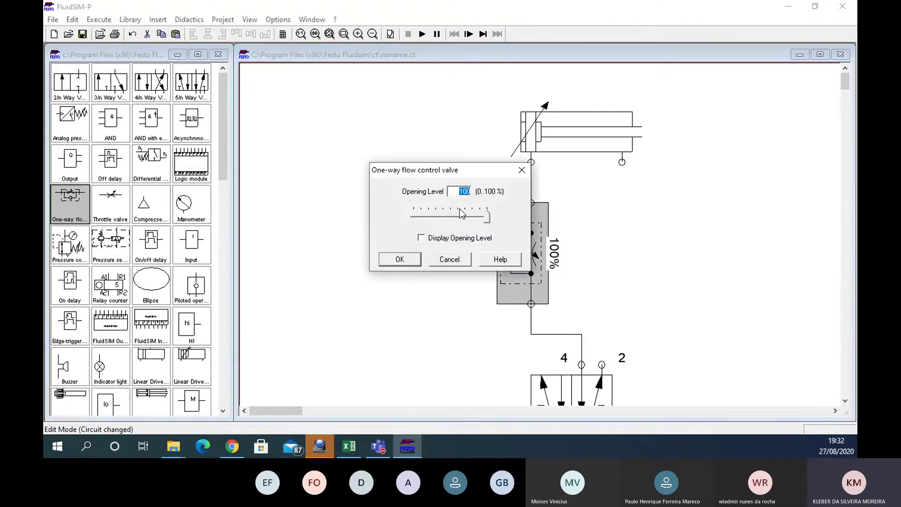
left_click_drag(435, 217, 436, 219)
left_click(400, 260)
Duplicate the flow control valve beneath the cylinder's right port and connect it between that port and port 2 of the 5/n Way Valve
right_click(535, 253)
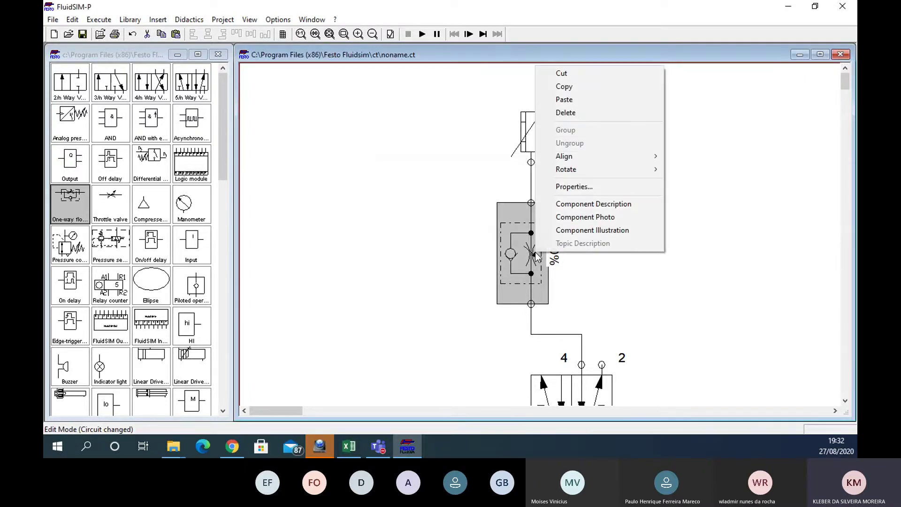
left_click(511, 254)
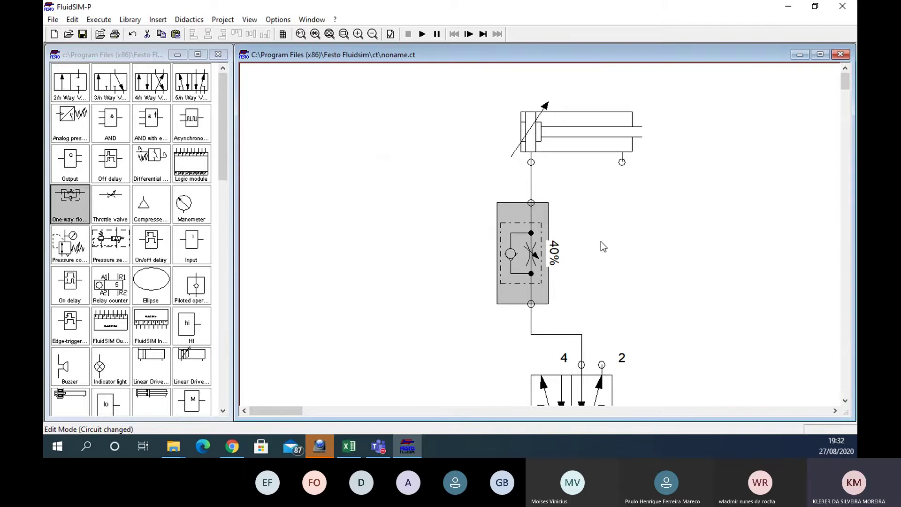
scroll(391, 216, "down", 10)
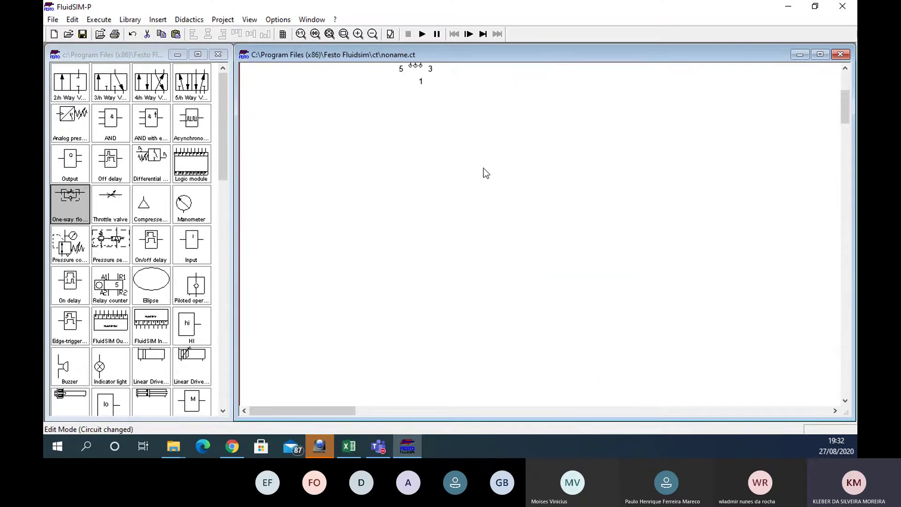
scroll(485, 174, "down", 2)
scroll(437, 187, "up", 8)
scroll(362, 186, "down", 2)
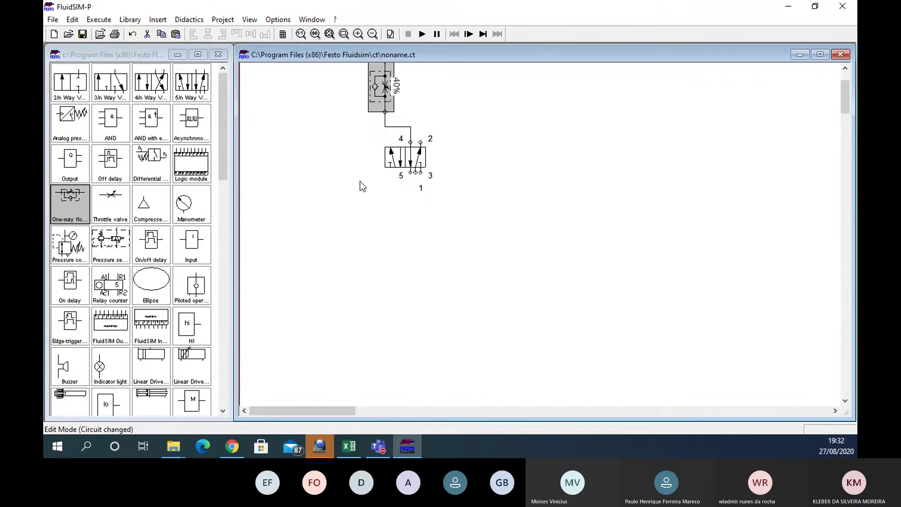
scroll(360, 182, "up", 3)
scroll(617, 195, "down", 3)
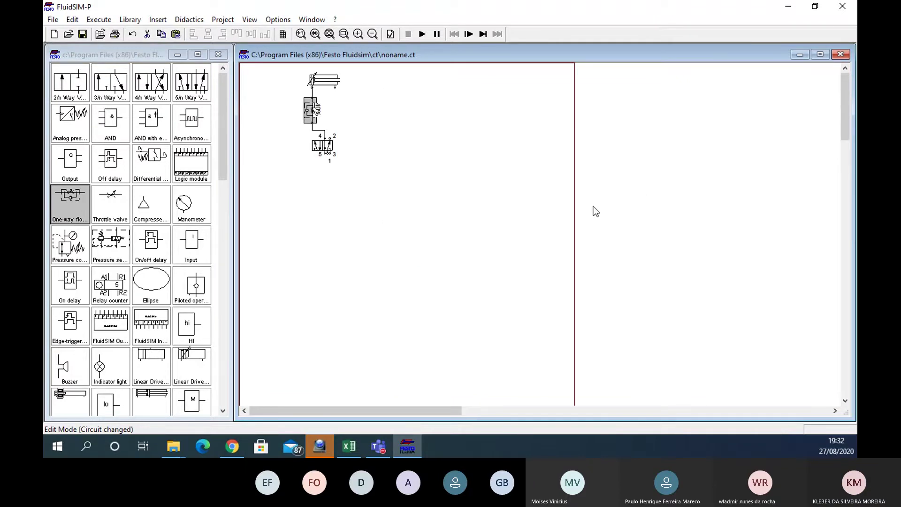
scroll(310, 174, "up", 1)
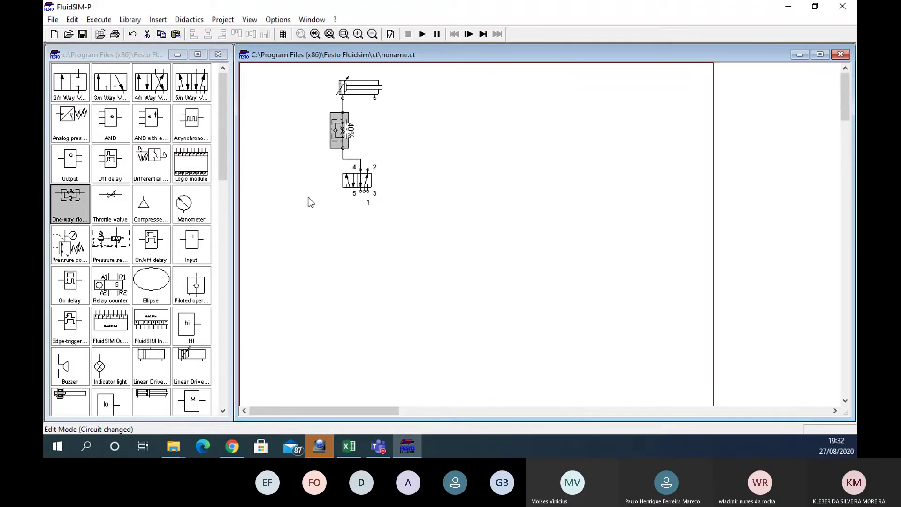
key("ctrl+v")
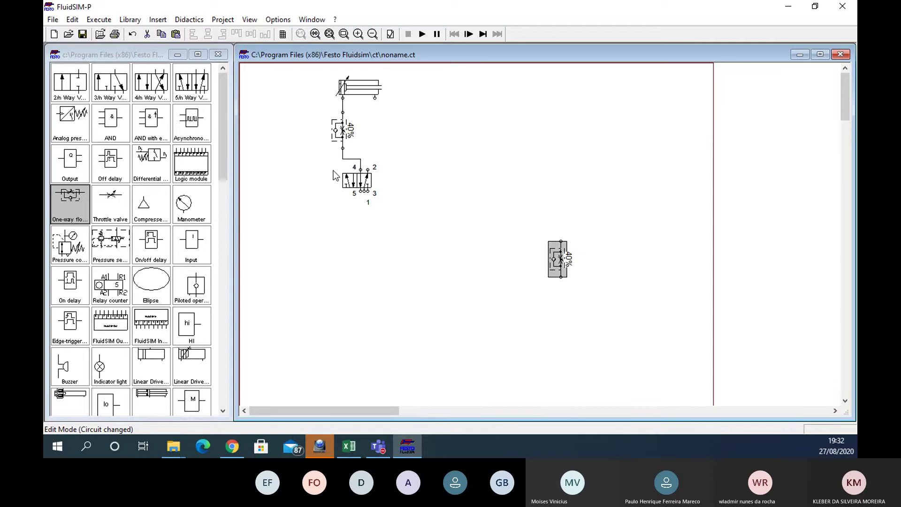
left_click_drag(558, 259, 371, 129)
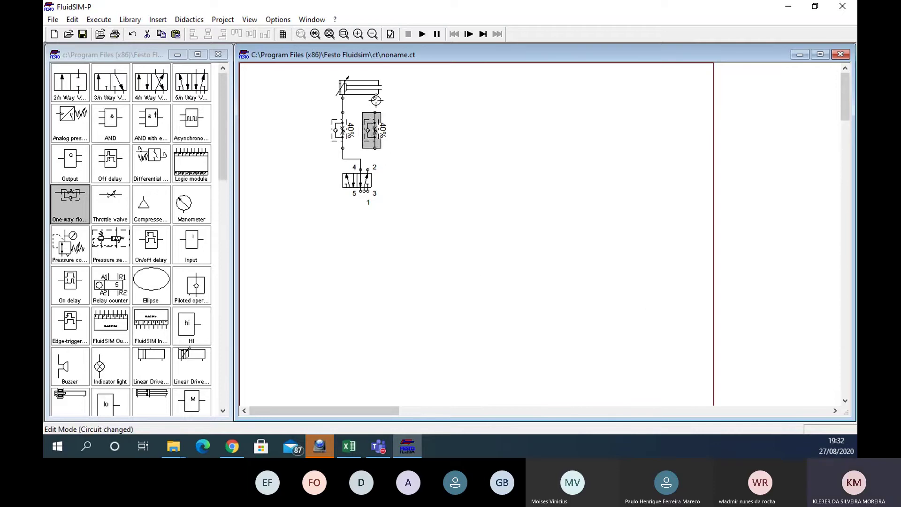
left_click_drag(375, 97, 374, 113)
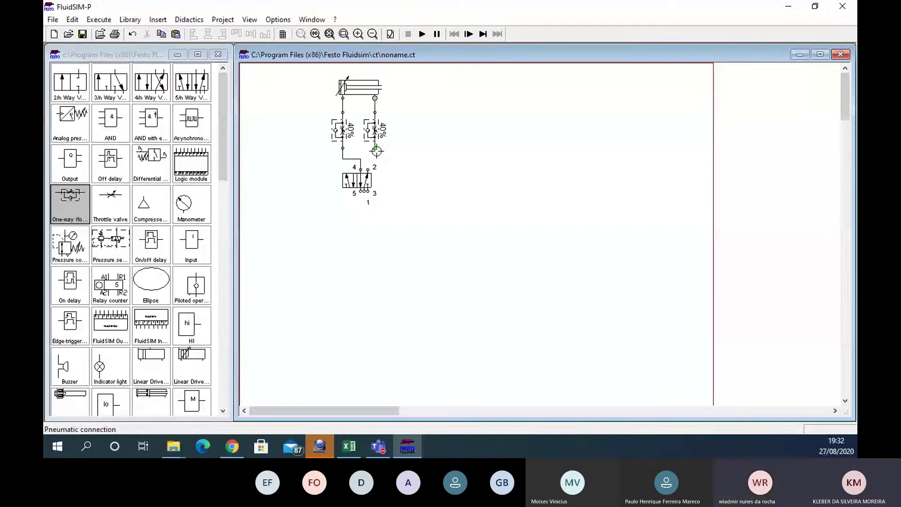
left_click_drag(375, 148, 367, 169)
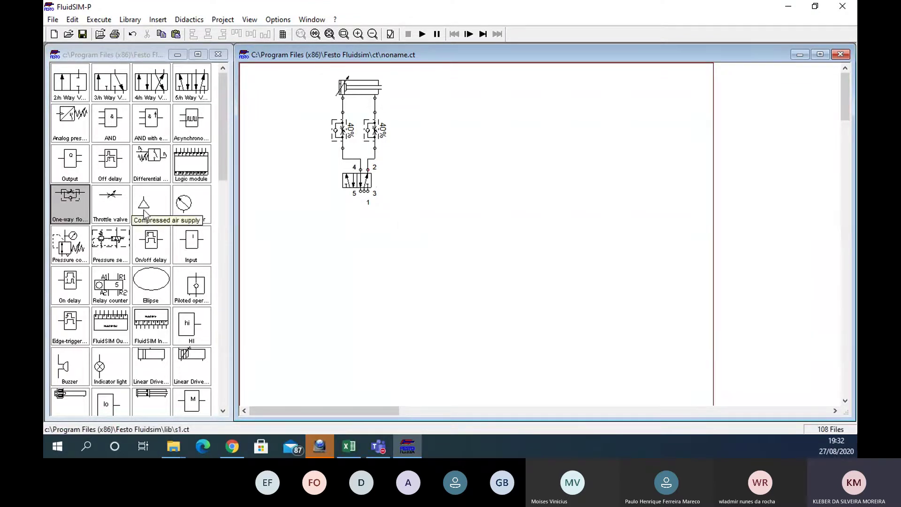
Add a compressed air supply and an air service unit, and connect them in series to port 1 of the 5/n Way Valve
left_click_drag(149, 204, 271, 246)
left_click_drag(224, 156, 208, 360)
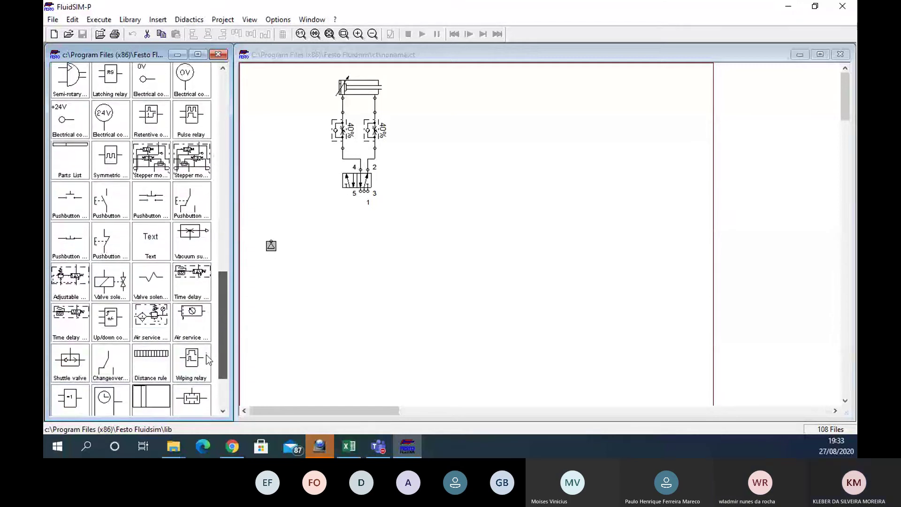
left_click_drag(192, 320, 314, 225)
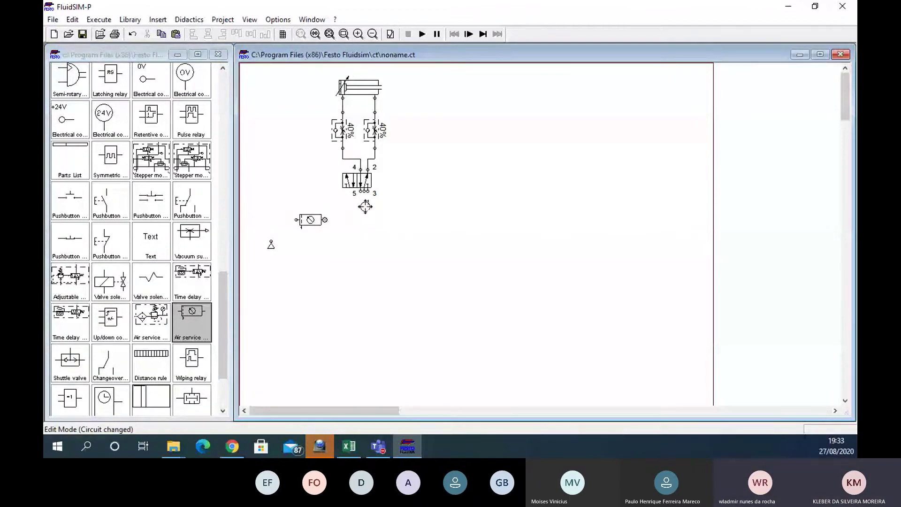
left_click_drag(364, 190, 325, 219)
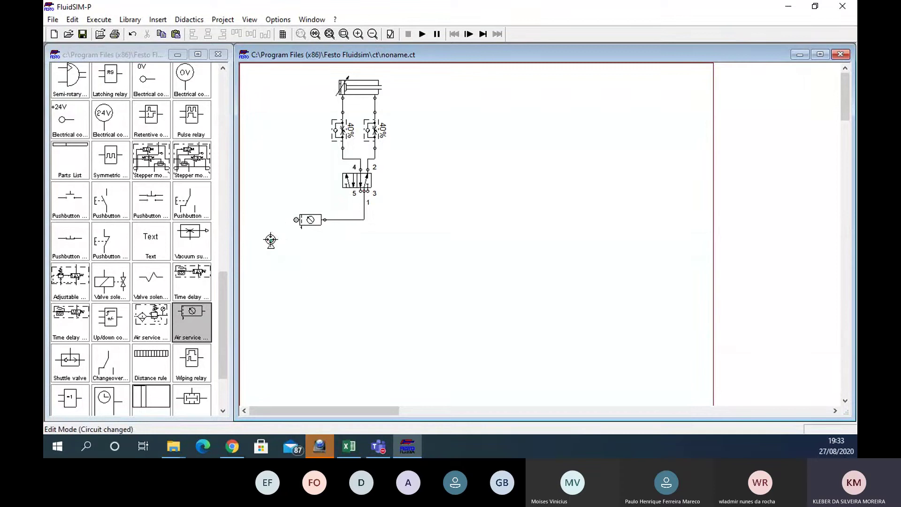
left_click_drag(270, 240, 296, 220)
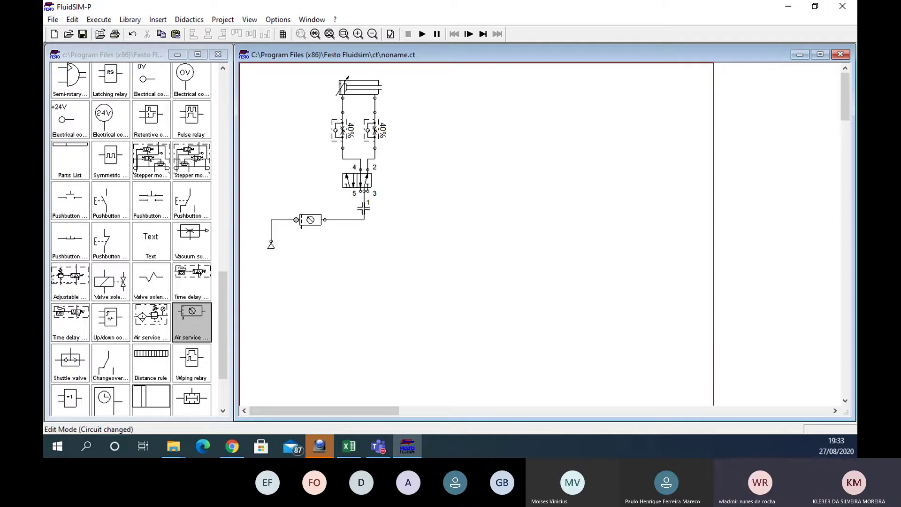
Fit an exhaust terminator to port 3 of the 5/n Way Valve
double_click(368, 192)
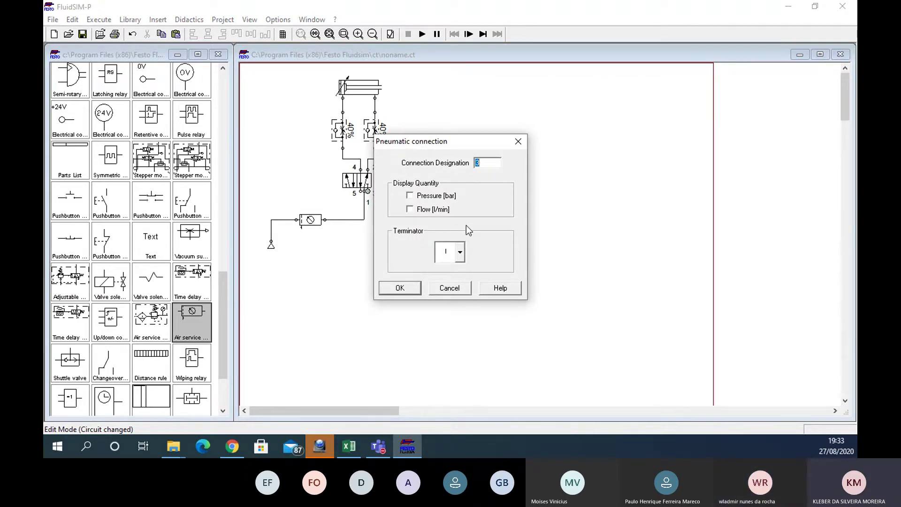
left_click(458, 255)
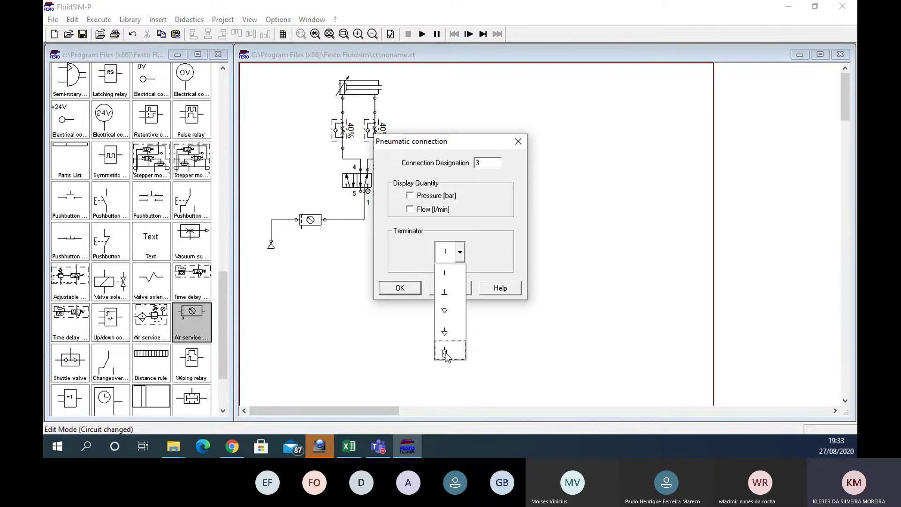
left_click(451, 330)
left_click(400, 287)
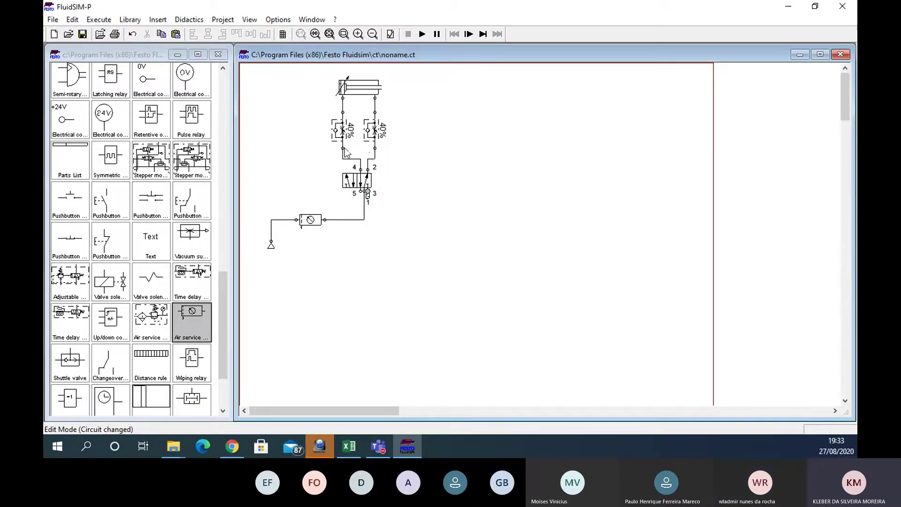
Place a throttle valve in the empty area to the left of the cylinder
scroll(317, 137, "up", 3)
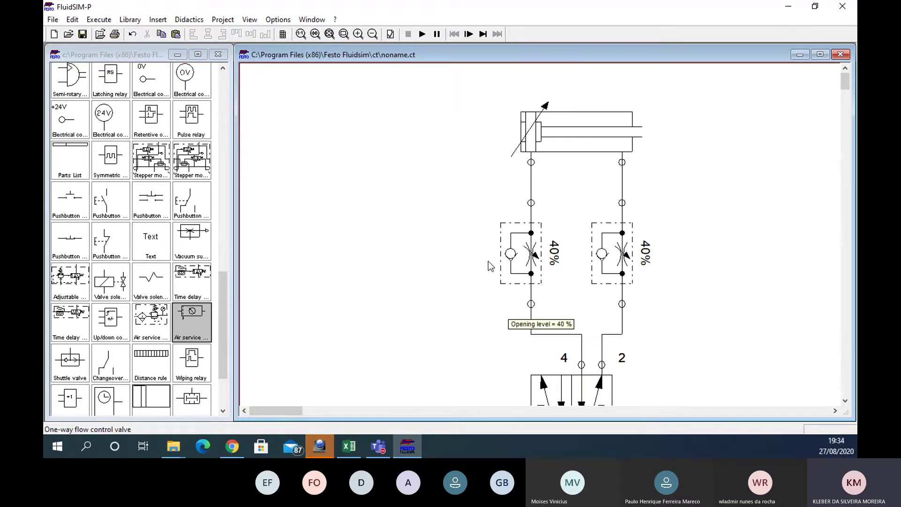
left_click_drag(223, 309, 232, 101)
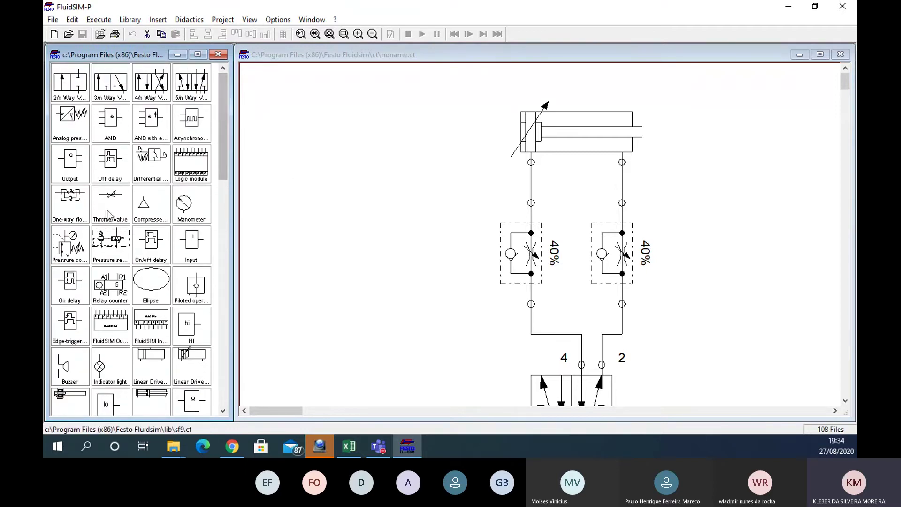
left_click_drag(108, 215, 398, 193)
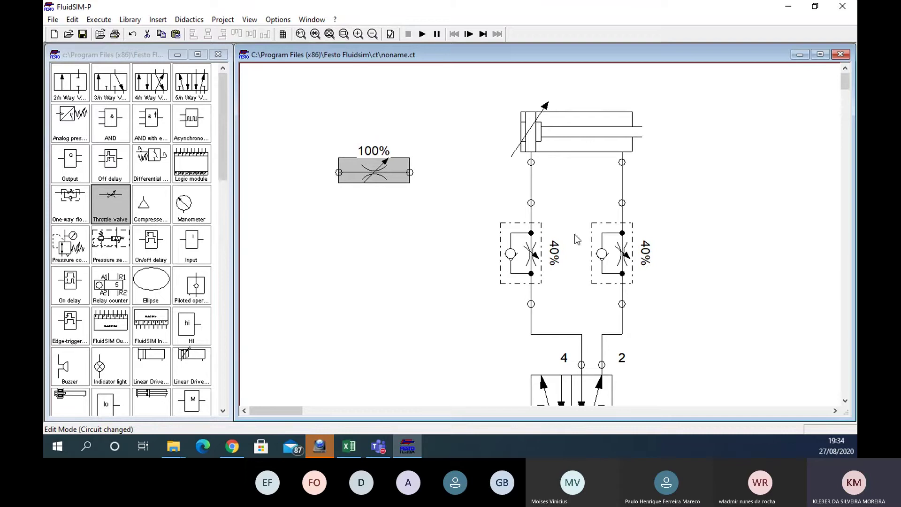
mouse_move(514, 272)
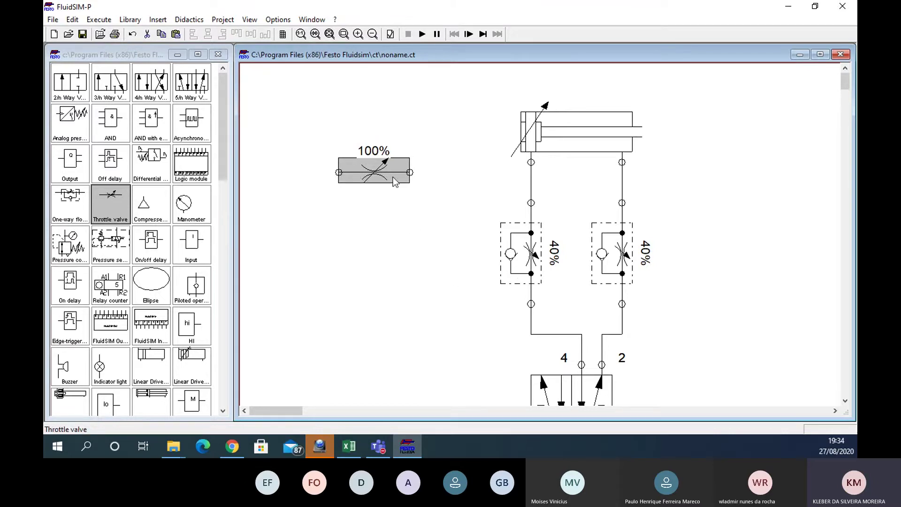
left_click(373, 195)
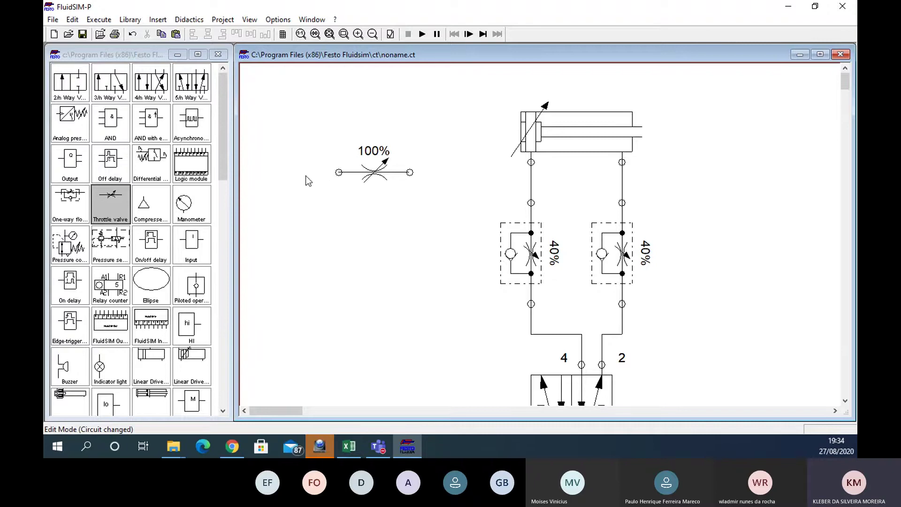
Set the throttle valve's opening level to 40%
double_click(375, 174)
left_click(435, 218)
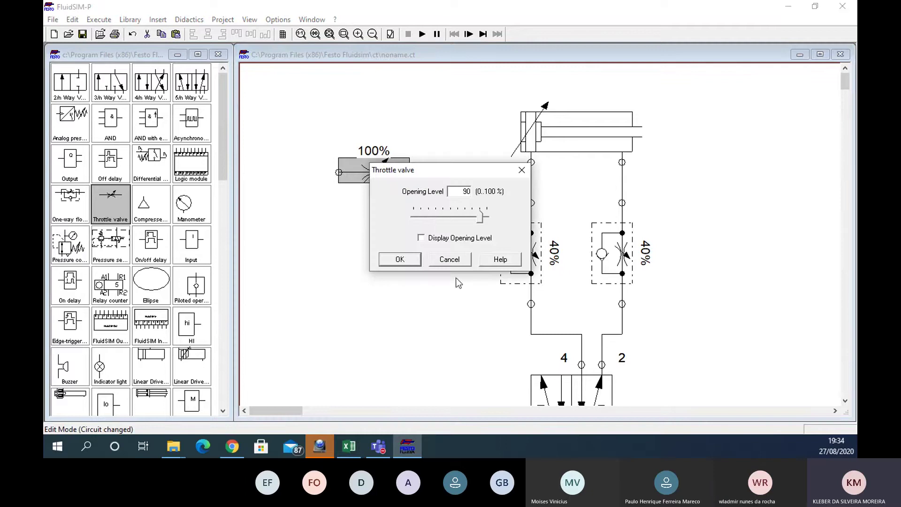
left_click_drag(476, 219, 489, 219)
left_click(436, 212)
left_click(399, 259)
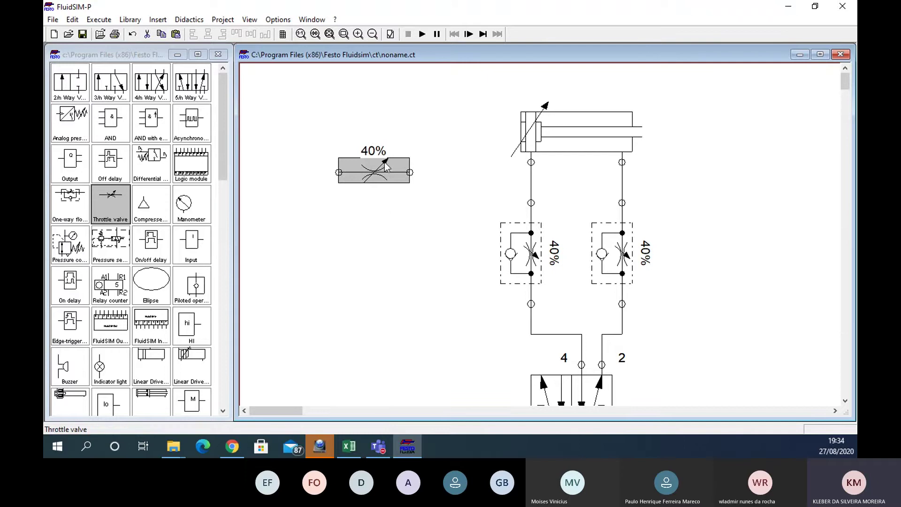
mouse_move(379, 173)
left_click(377, 257)
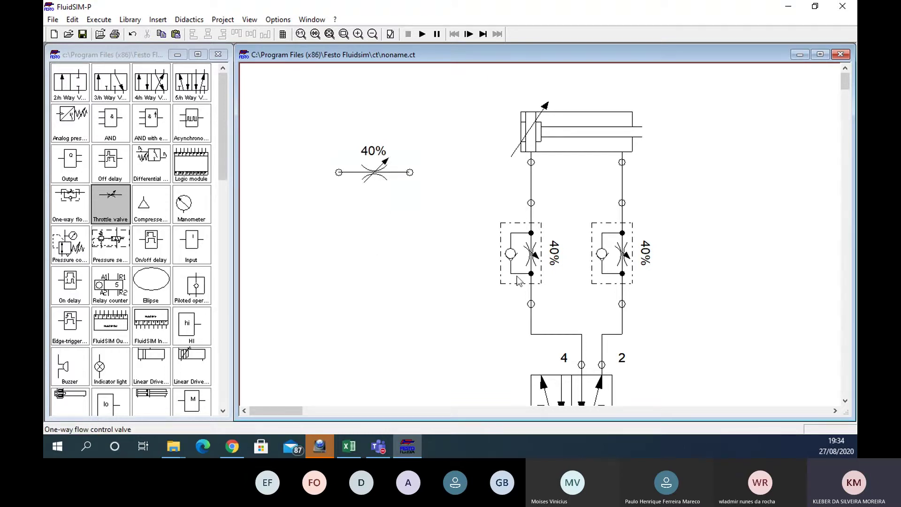
mouse_move(518, 257)
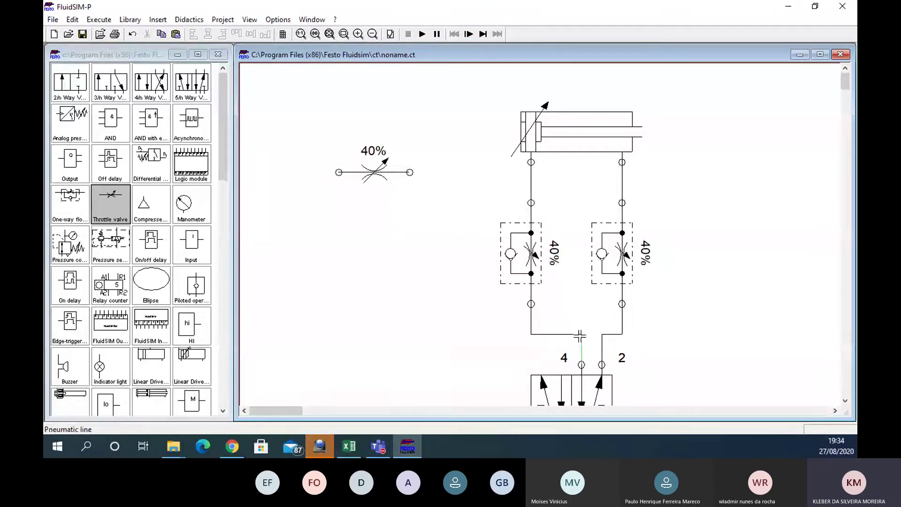
mouse_move(533, 278)
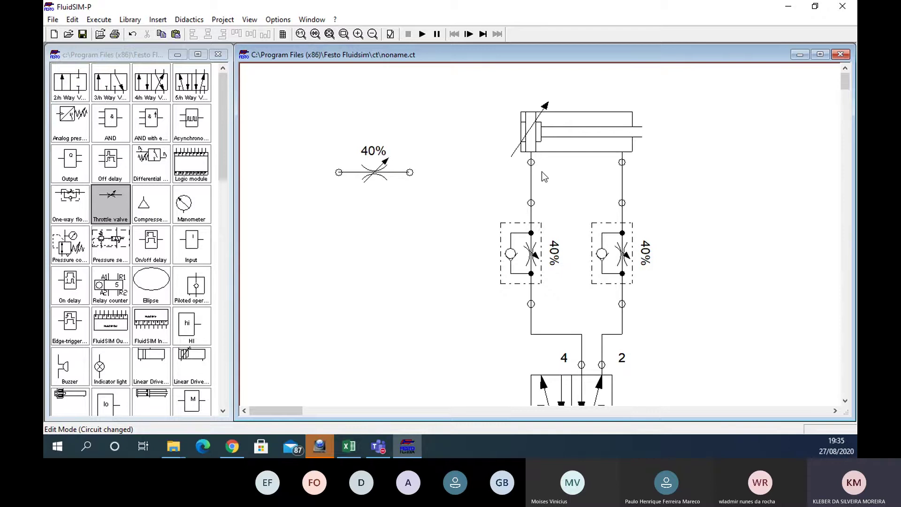
mouse_move(558, 153)
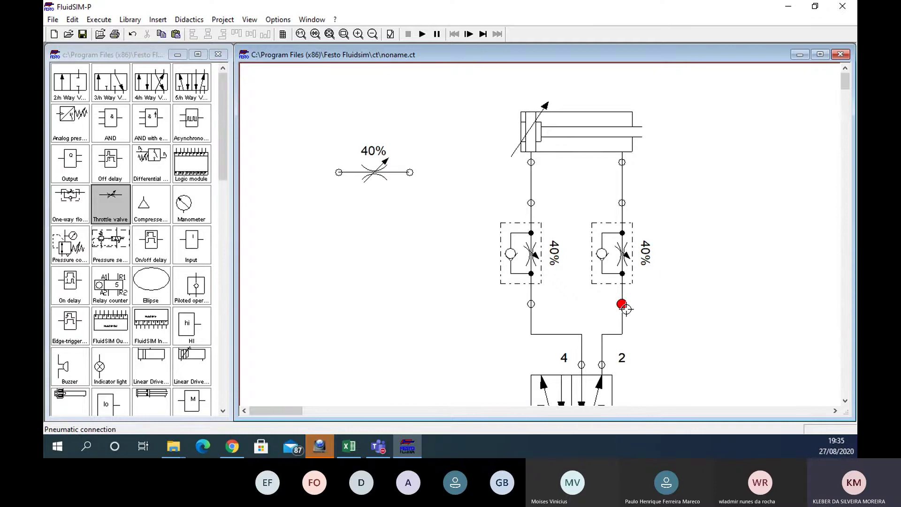
mouse_move(607, 274)
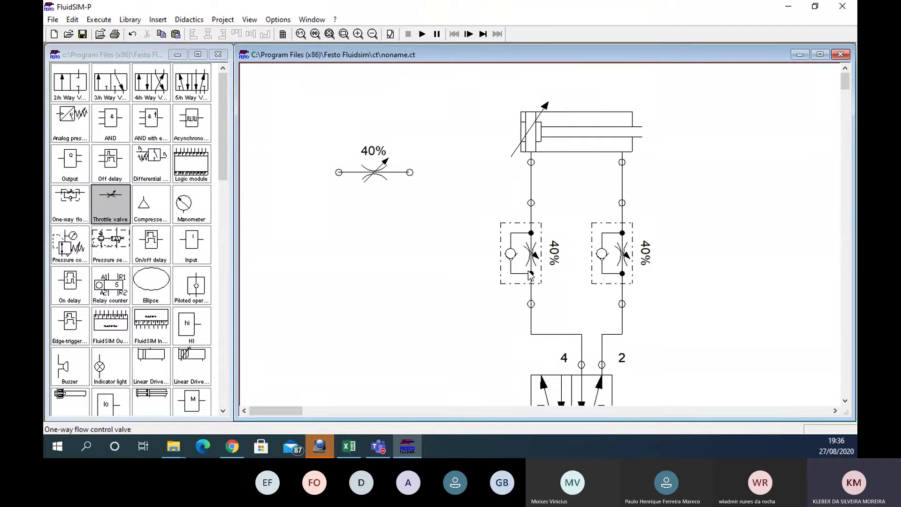
mouse_move(531, 275)
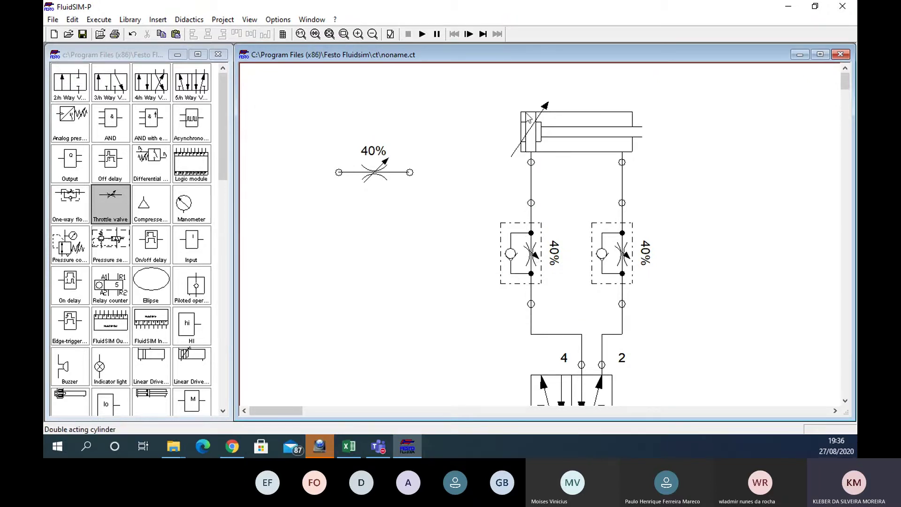
Examine the cylinder's two ports and the one-way flow control valves on its supply lines
mouse_move(528, 118)
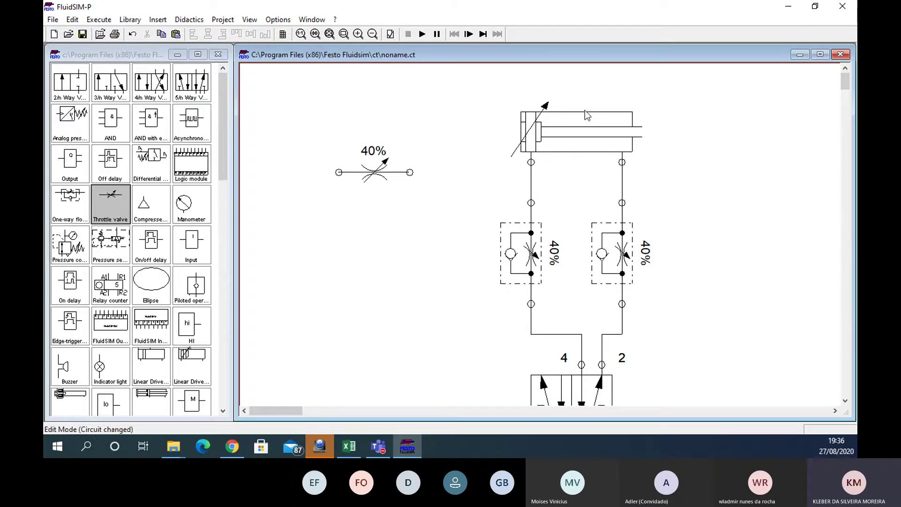
mouse_move(572, 144)
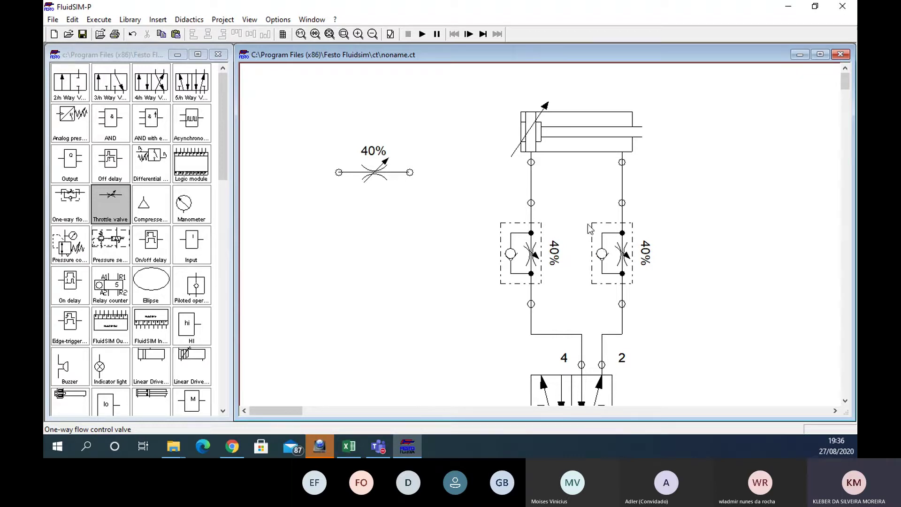
left_click_drag(589, 233, 587, 281)
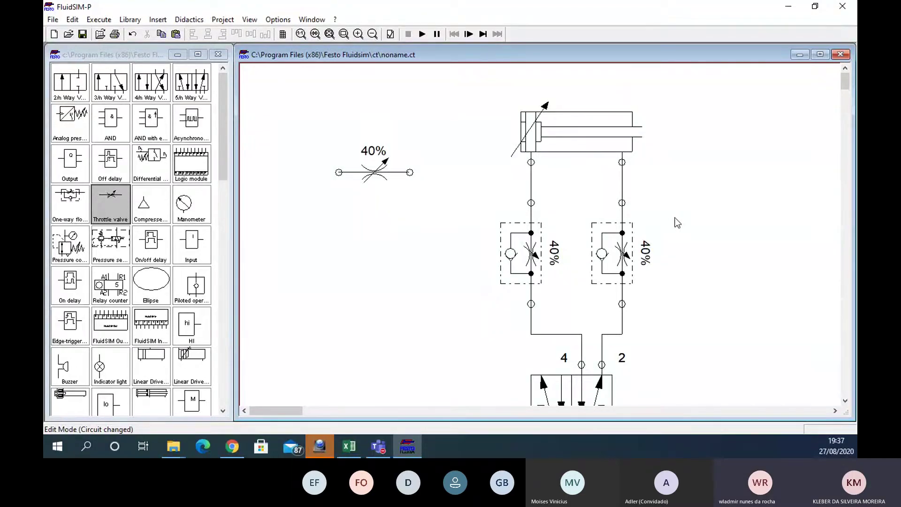
left_click(611, 261)
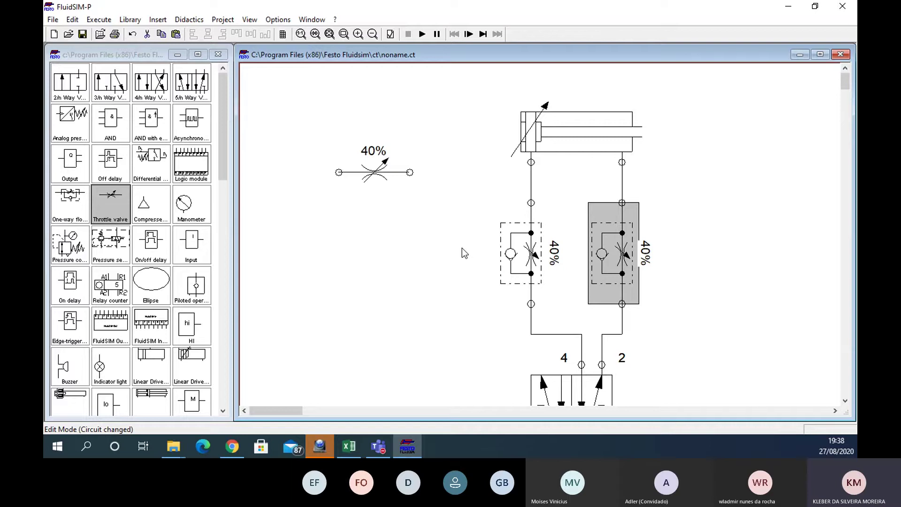
left_click(469, 298)
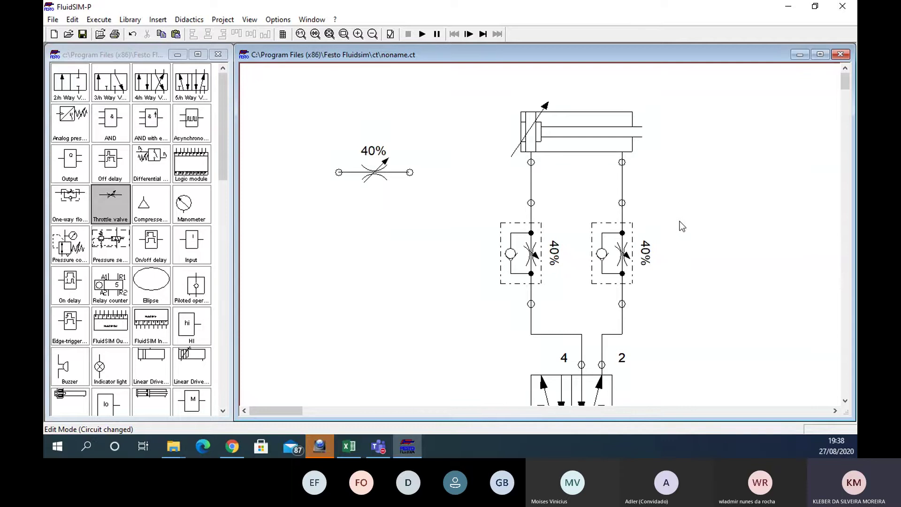
left_click(614, 262)
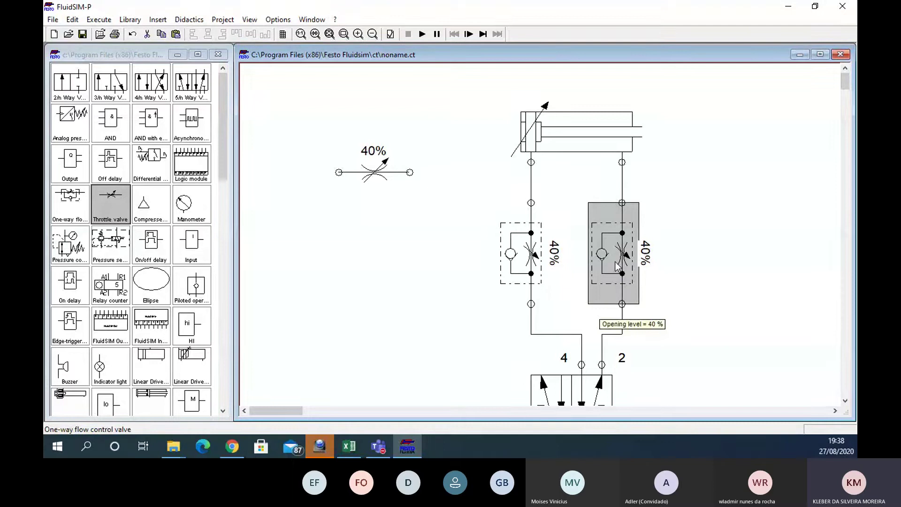
left_click(533, 294)
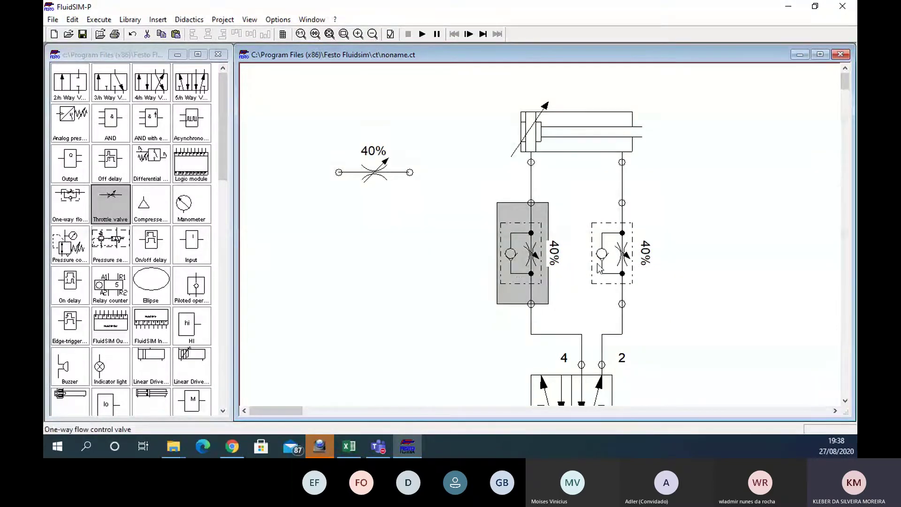
left_click(606, 273)
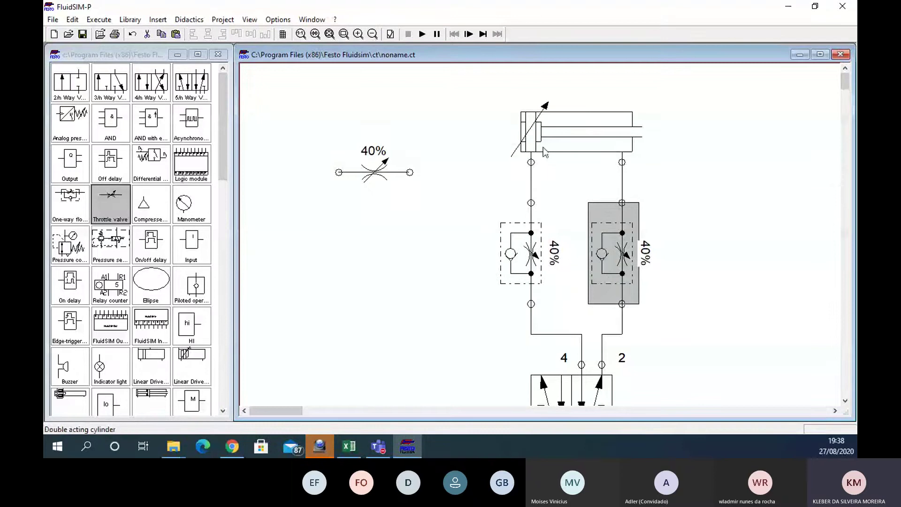
Replace the one-way flow control valve on the cylinder's left line with a direct line to port 4, its horizontal segment level with port 2's
left_click(518, 267)
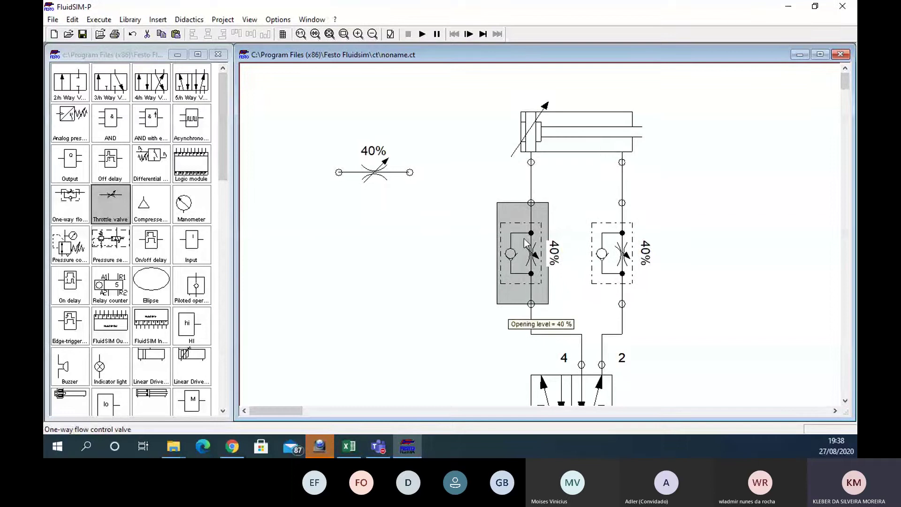
mouse_move(532, 263)
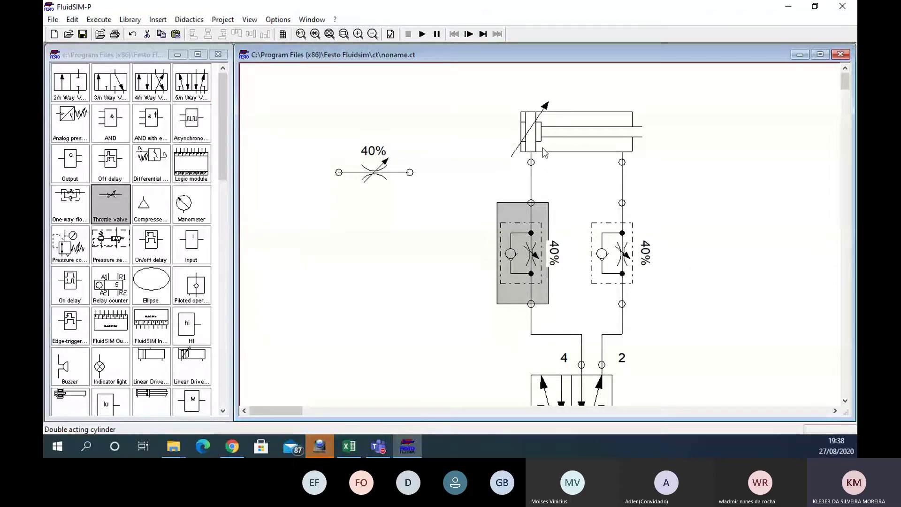
mouse_move(578, 147)
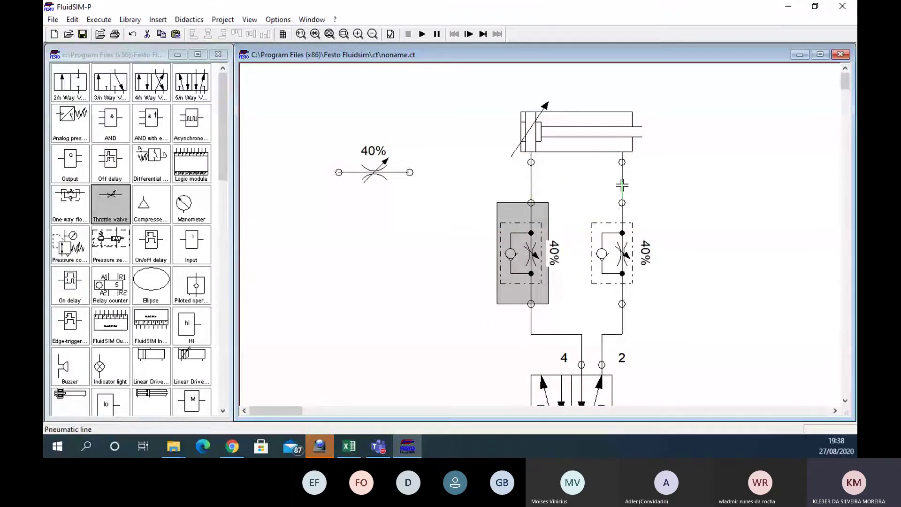
mouse_move(526, 153)
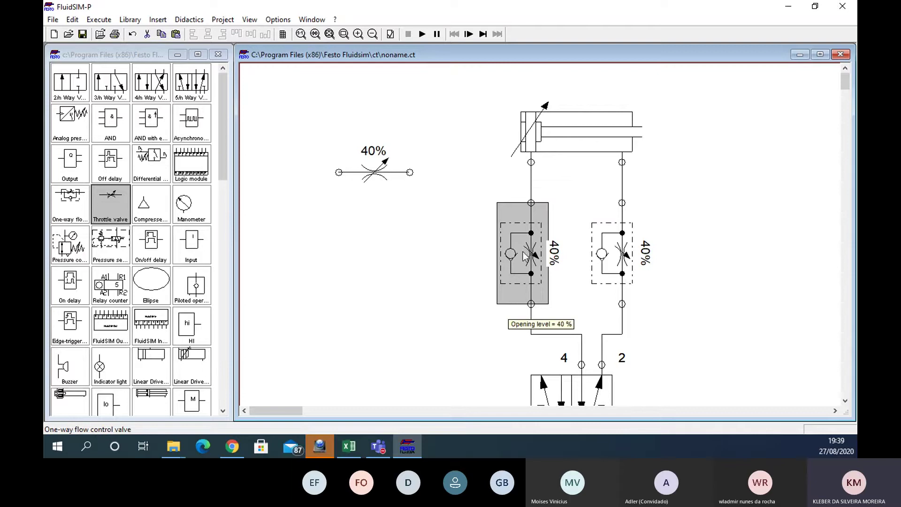
key("Delete")
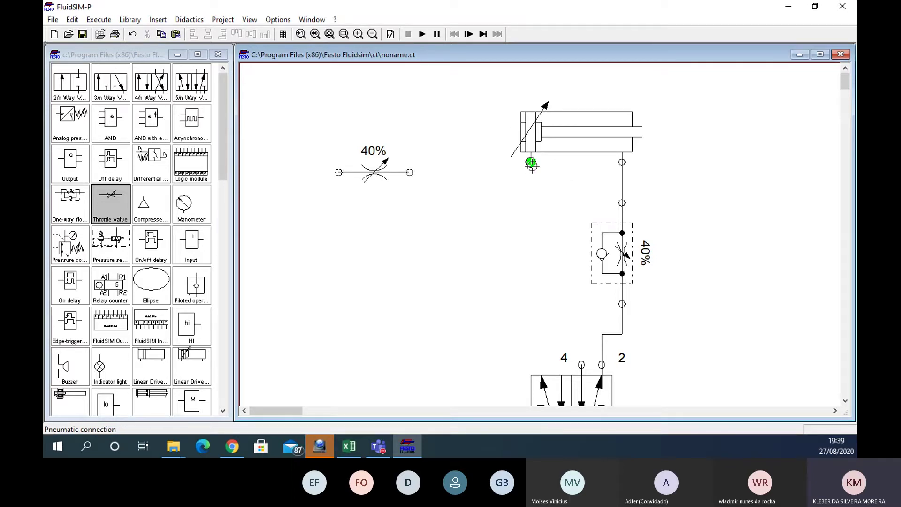
mouse_move(530, 163)
left_mouse_down()
mouse_move(554, 317)
mouse_move(581, 365)
left_mouse_up()
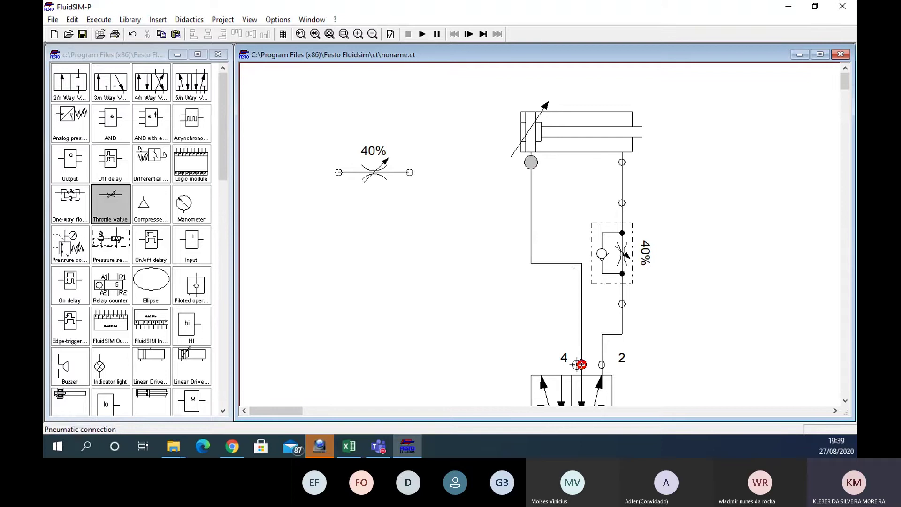
left_click_drag(568, 265, 567, 335)
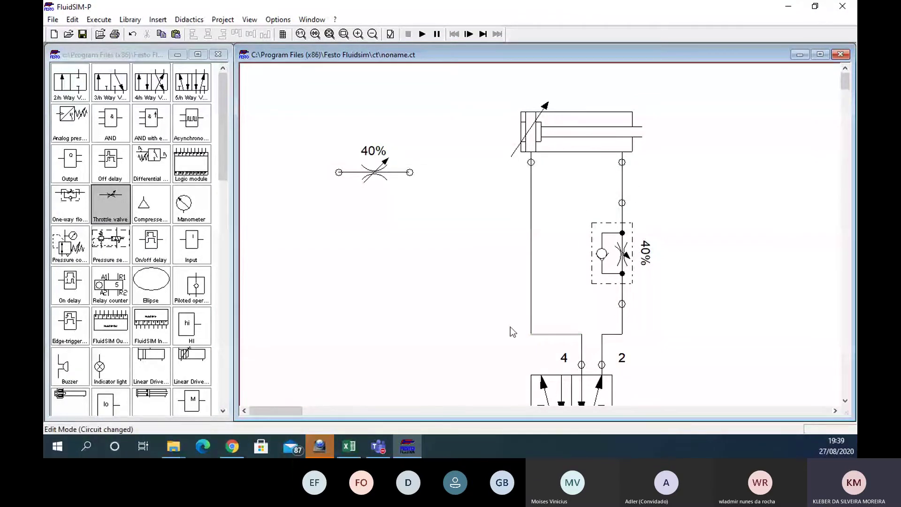
Delete the unconnected throttle valve to the left of the cylinder
left_click(375, 175)
key("Delete")
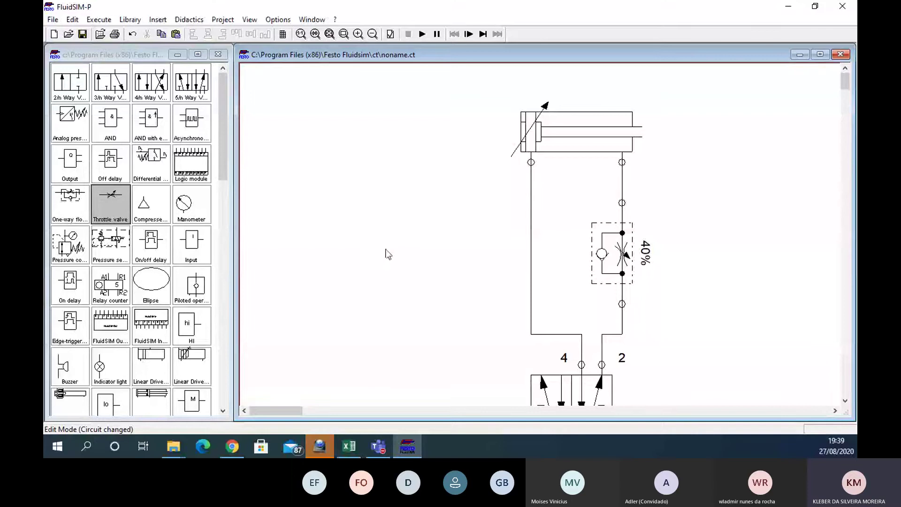
Fit port 5 of the 5/n Way Valve with the same exhaust silencer terminator as port 3
scroll(392, 260, "down", 2)
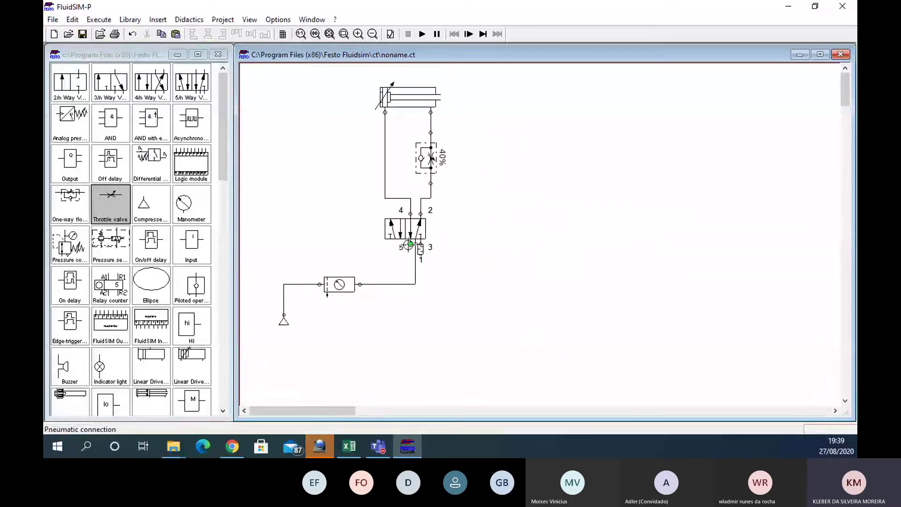
double_click(410, 244)
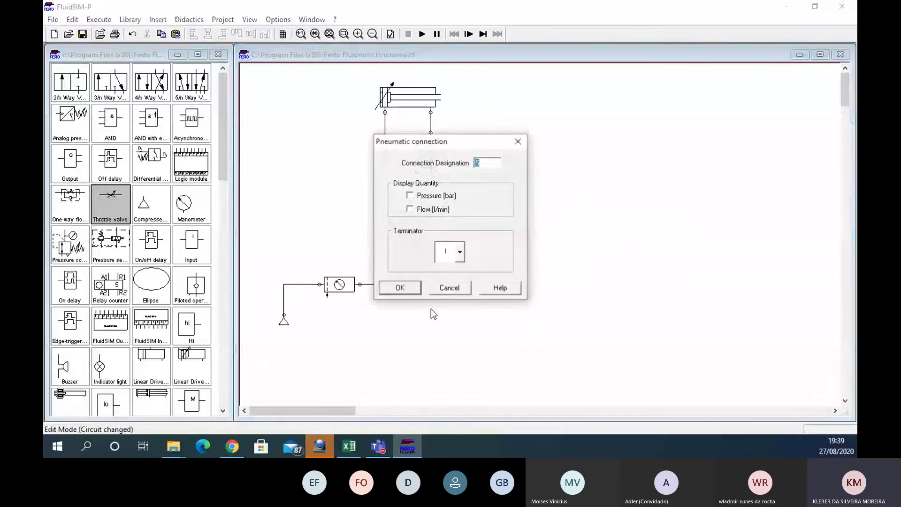
left_click(460, 252)
left_click(449, 353)
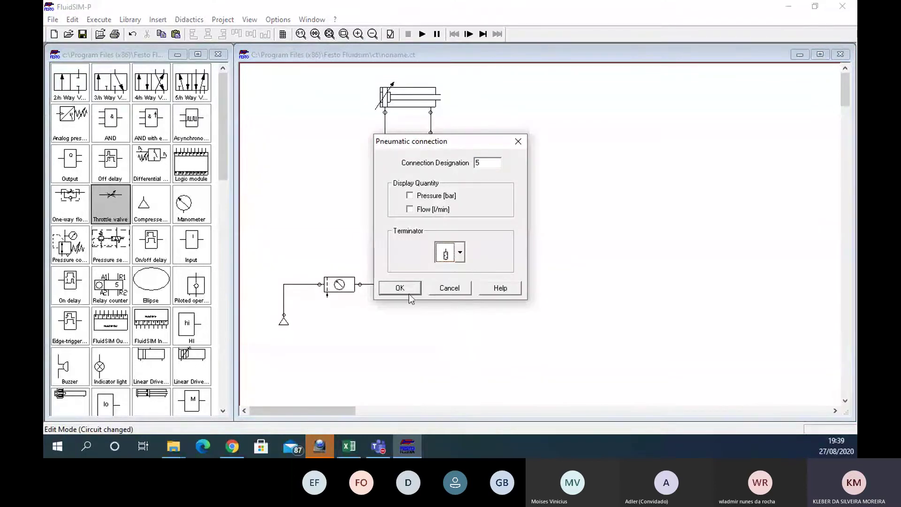
left_click(403, 289)
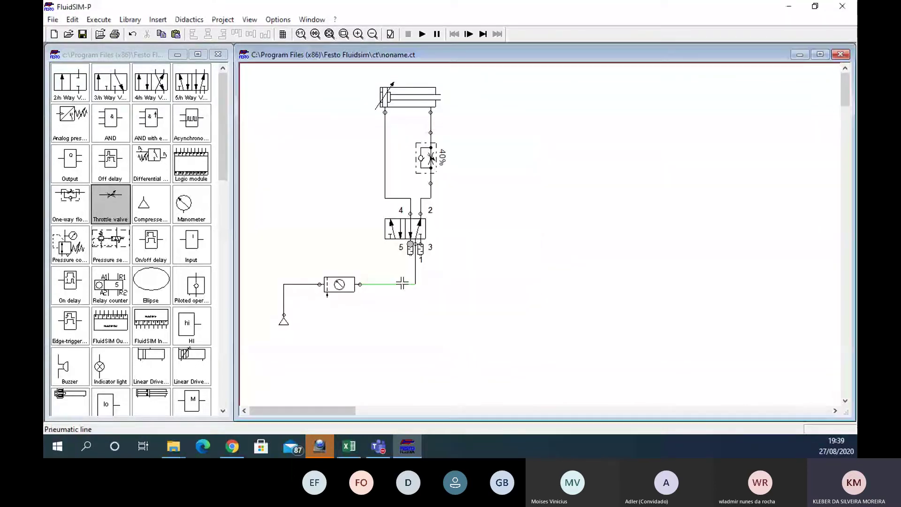
double_click(411, 245)
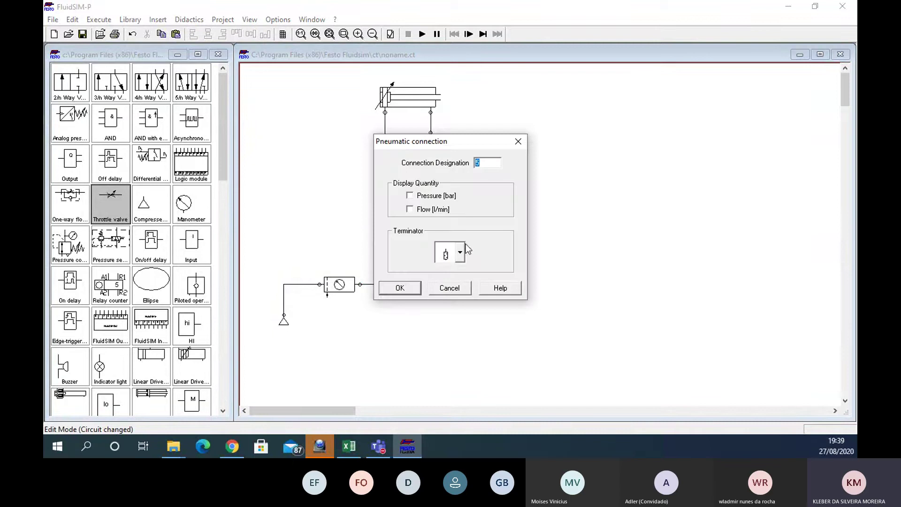
left_click(408, 289)
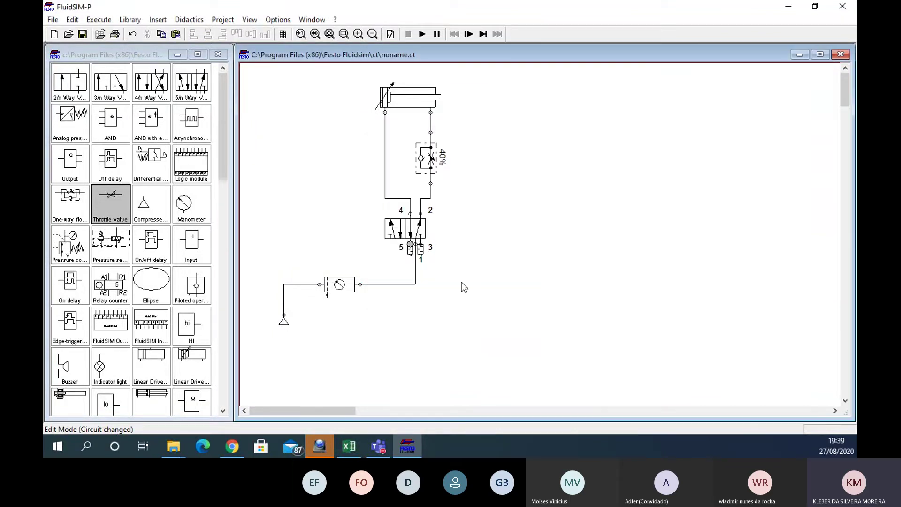
Set the 5/n Way Valve's left pneumatic/electrical actuation to a directly acting solenoid, keeping its two valve body positions
left_click(404, 234)
double_click(412, 237)
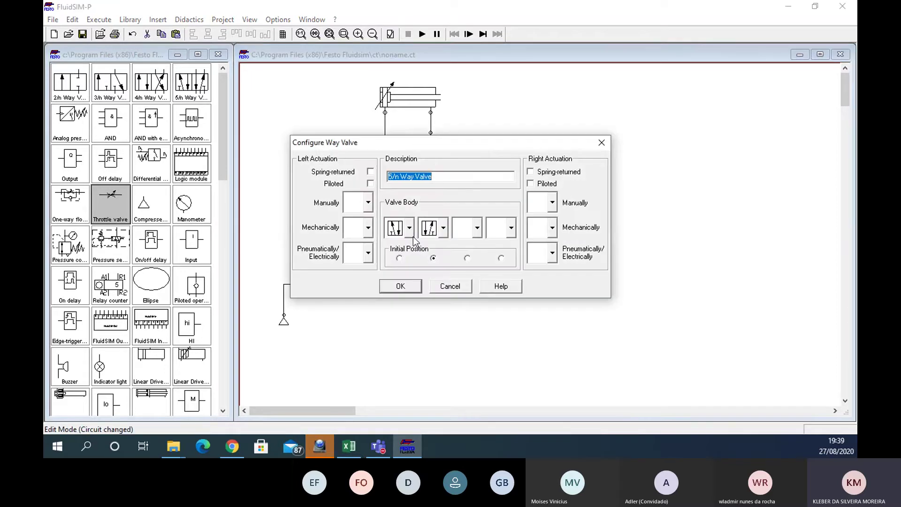
left_click(477, 228)
left_click(478, 229)
left_click(443, 229)
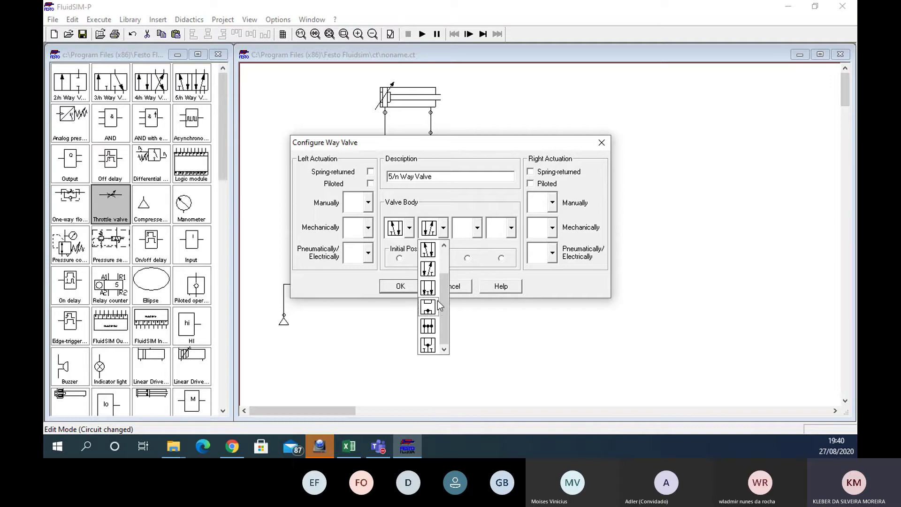
left_click(443, 229)
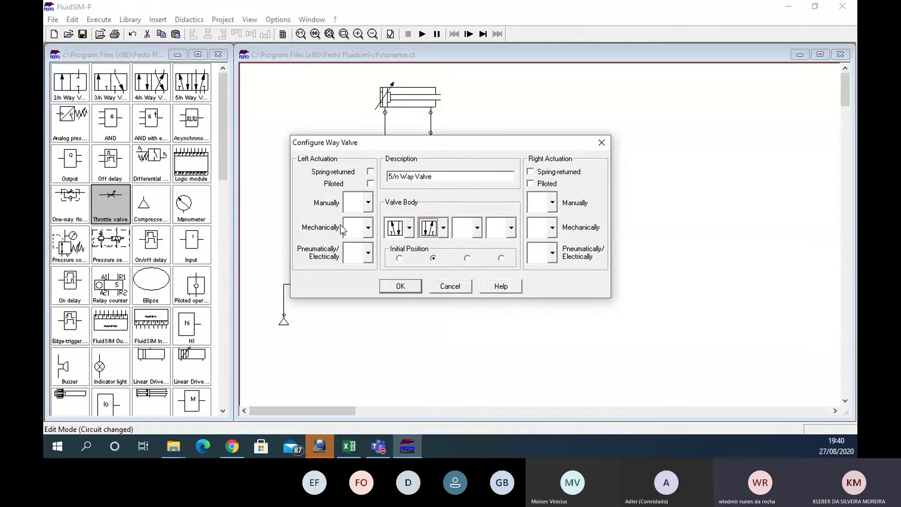
left_click(368, 253)
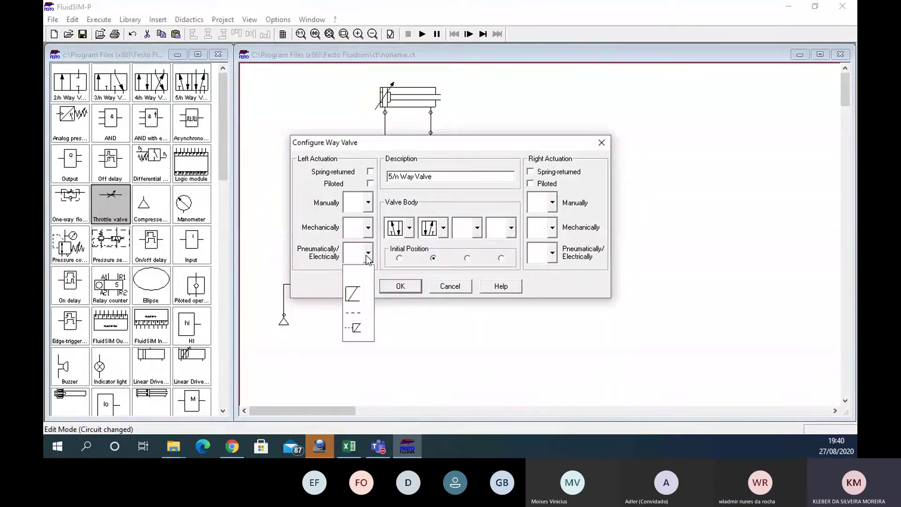
left_click(356, 294)
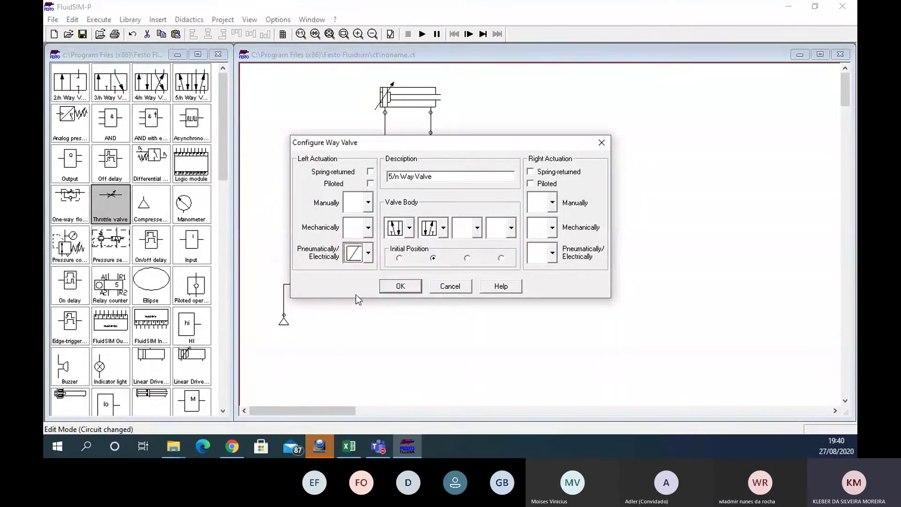
Set the 5/n Way Valve's right pneumatic/electrical actuation to a solenoid without spring return, and apply the valve configuration
left_click(531, 172)
left_click(531, 171)
left_click(552, 254)
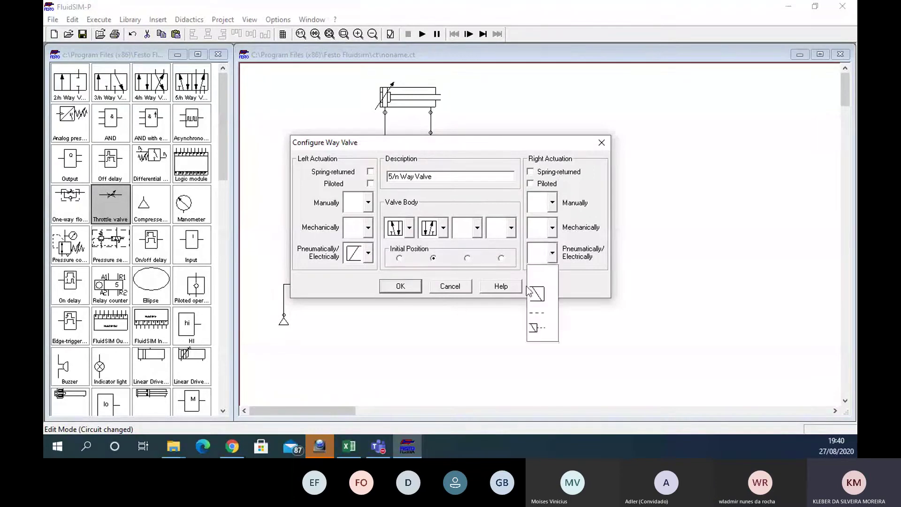
left_click(533, 294)
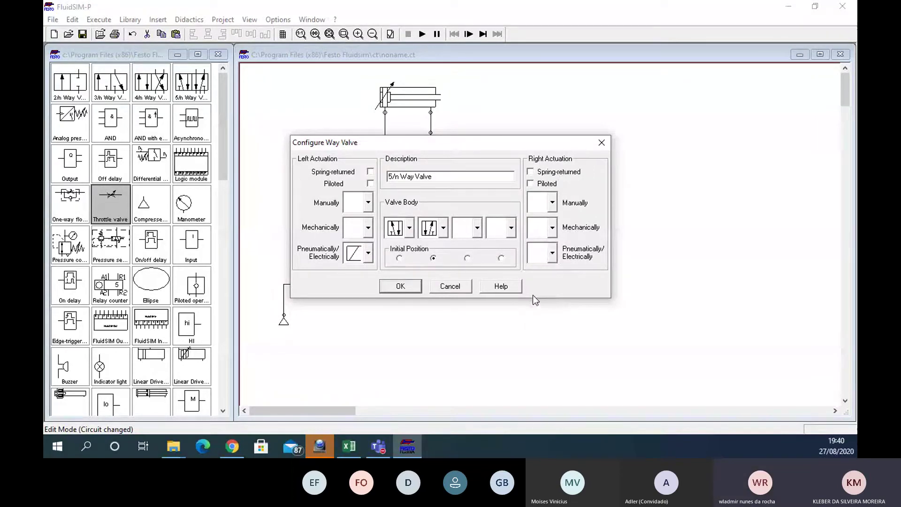
left_click(554, 228)
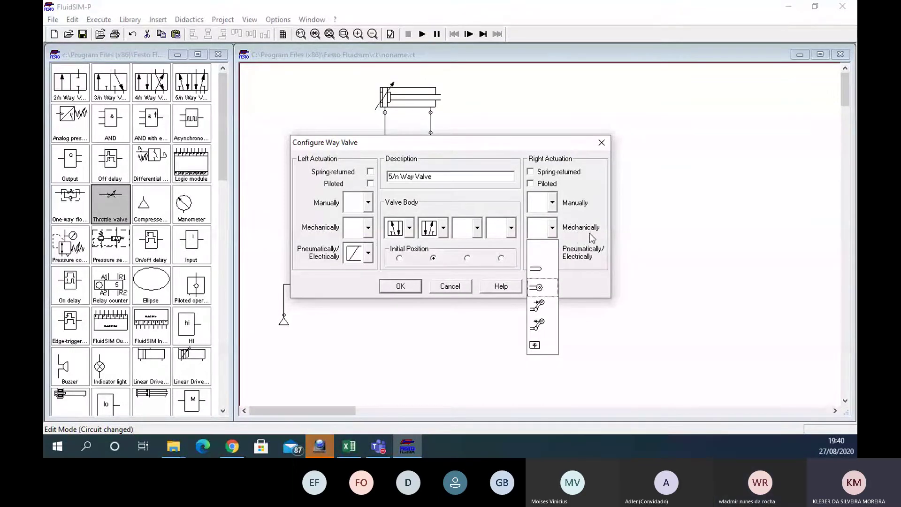
left_click(552, 203)
left_click(552, 203)
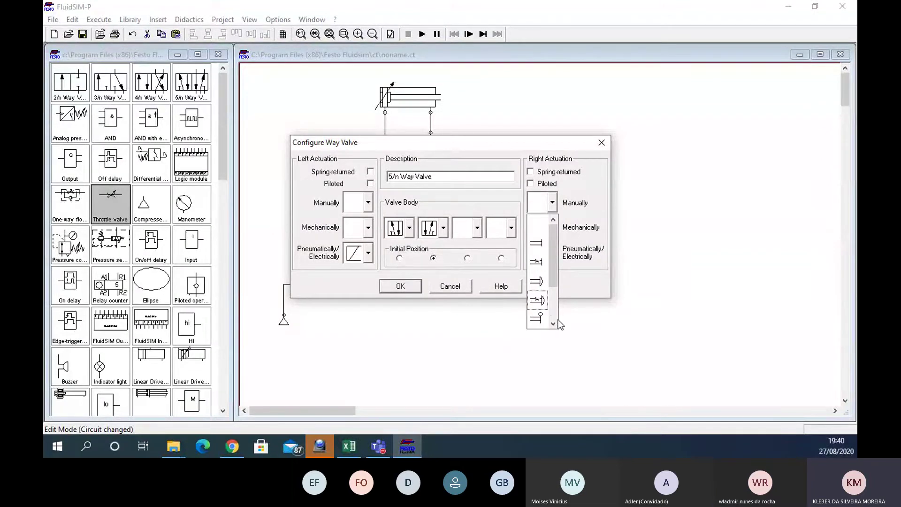
left_click(488, 334)
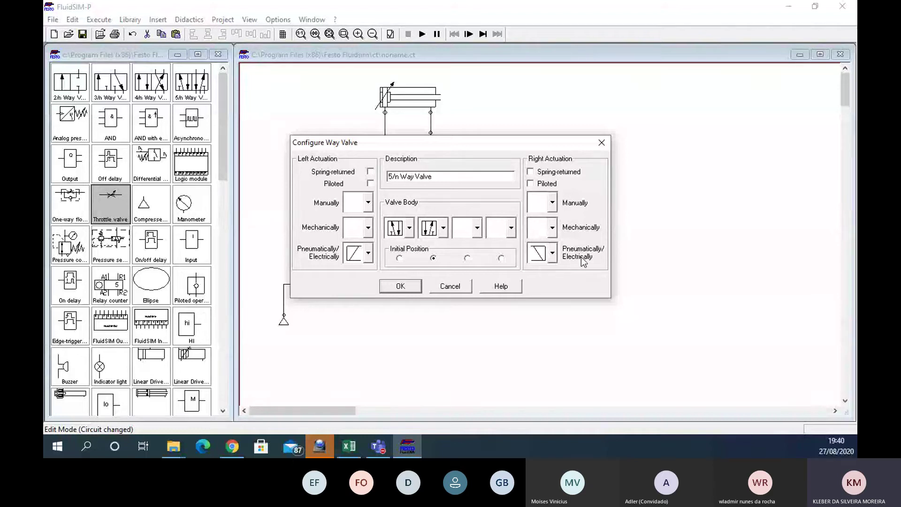
left_click(552, 258)
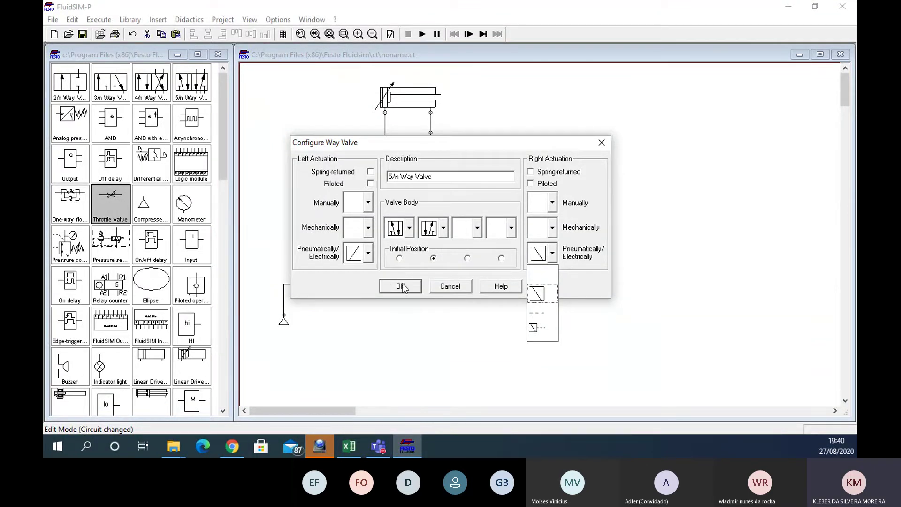
left_click(556, 297)
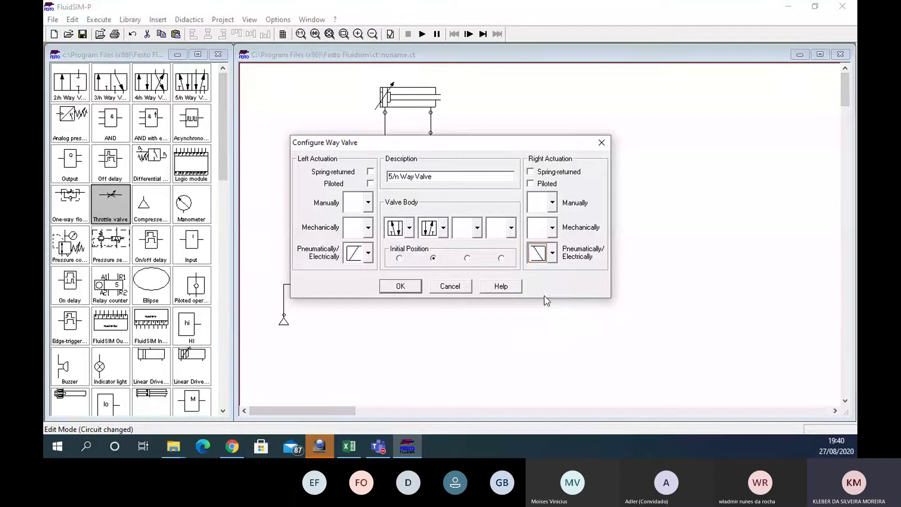
left_click(400, 288)
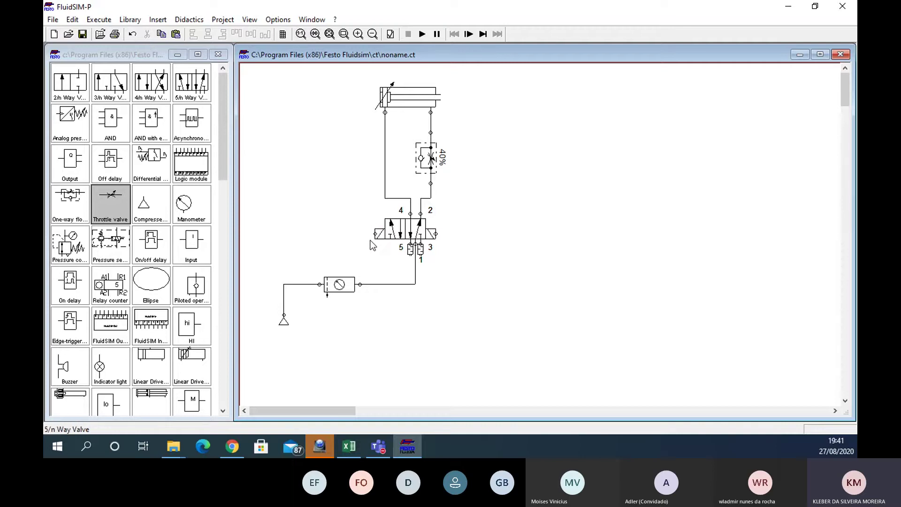
Label the left valve solenoid connection of the 5/n Way Valve 1Y1
scroll(370, 241, "up", 3)
scroll(446, 248, "down", 1)
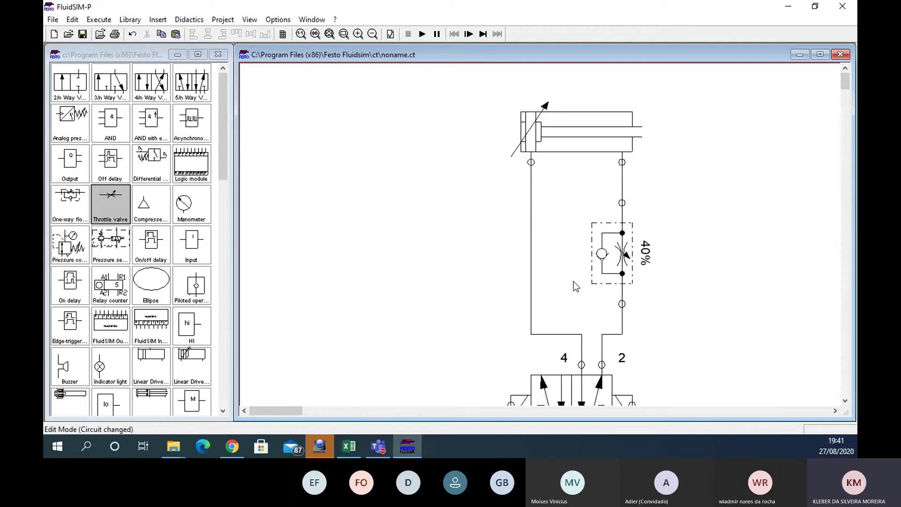
scroll(563, 310, "down", 1)
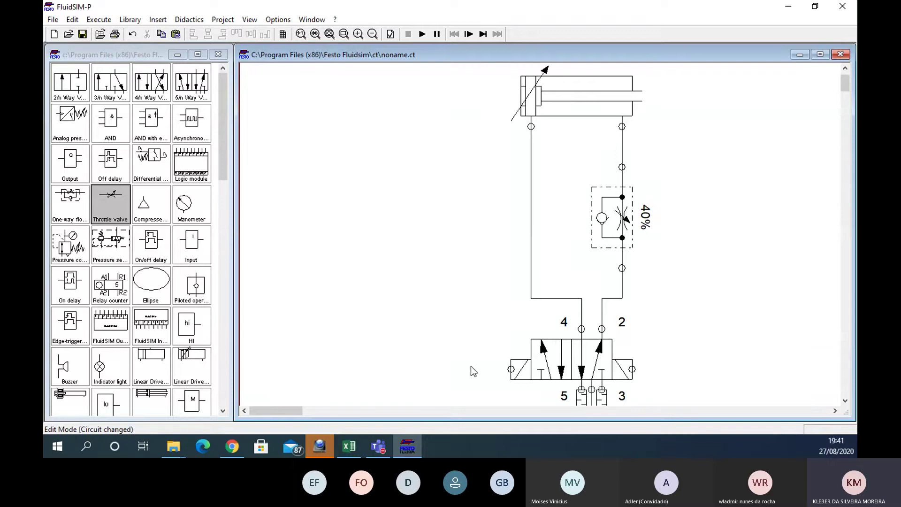
double_click(511, 368)
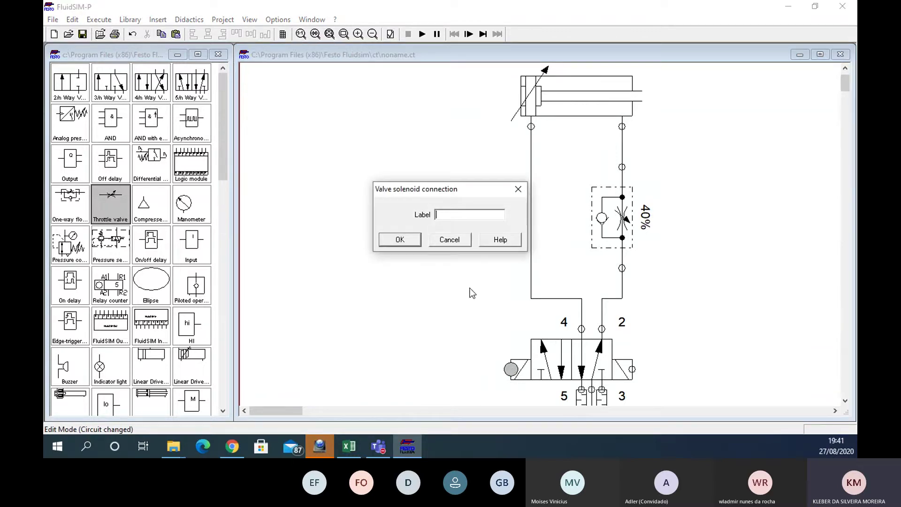
type("1y1")
key("Return")
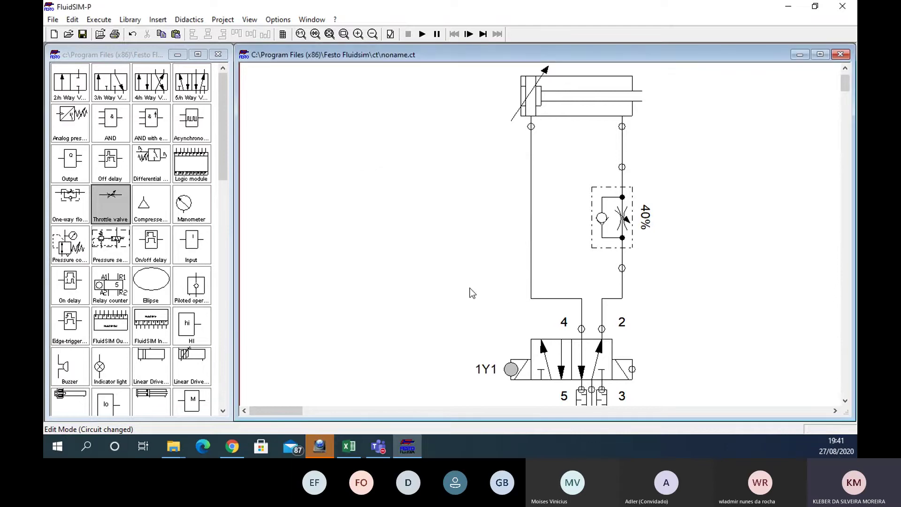
Label the right valve solenoid connection of the 5/n Way Valve 1Y2
double_click(633, 369)
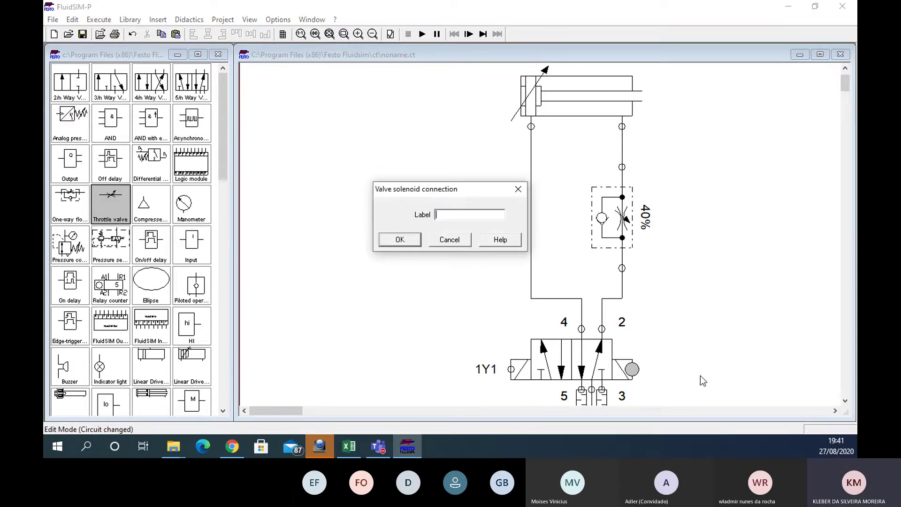
type("1y2")
left_click(410, 241)
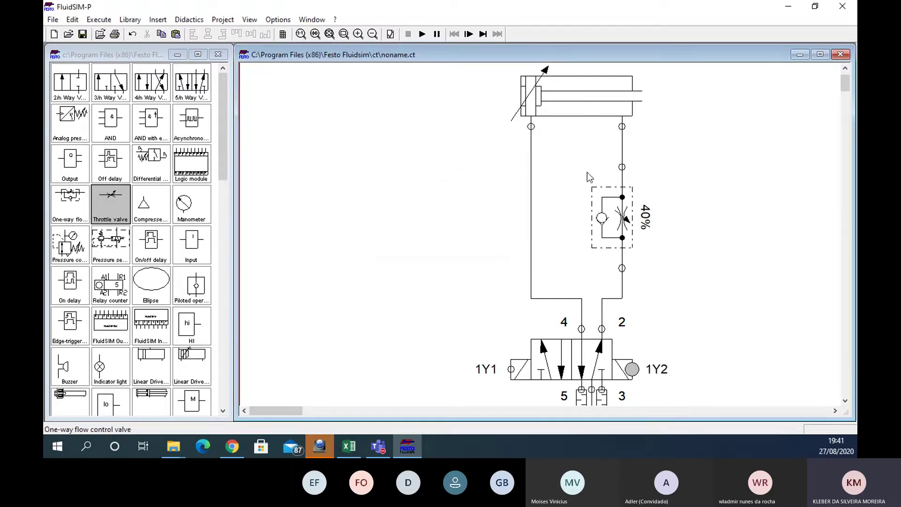
Examine the air service unit's operating pressure and its available pressure units, leaving the settings as they are
mouse_move(616, 118)
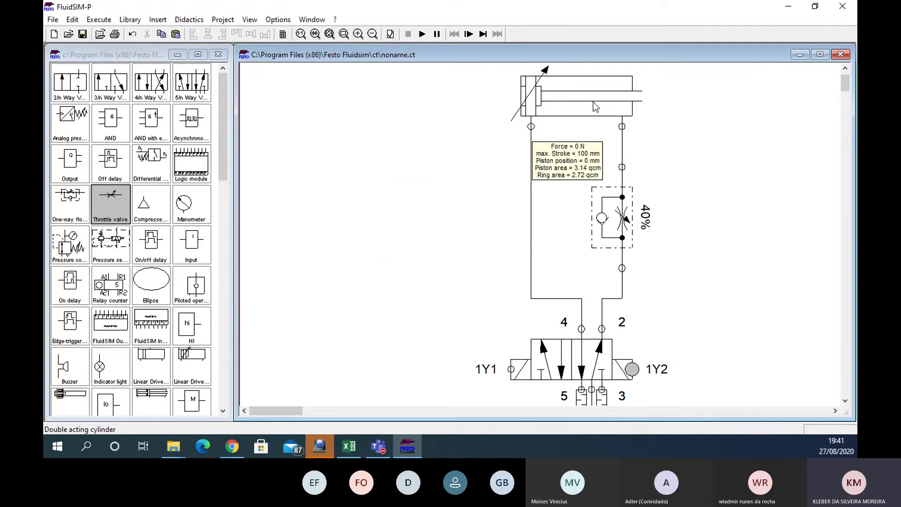
scroll(417, 186, "down", 2)
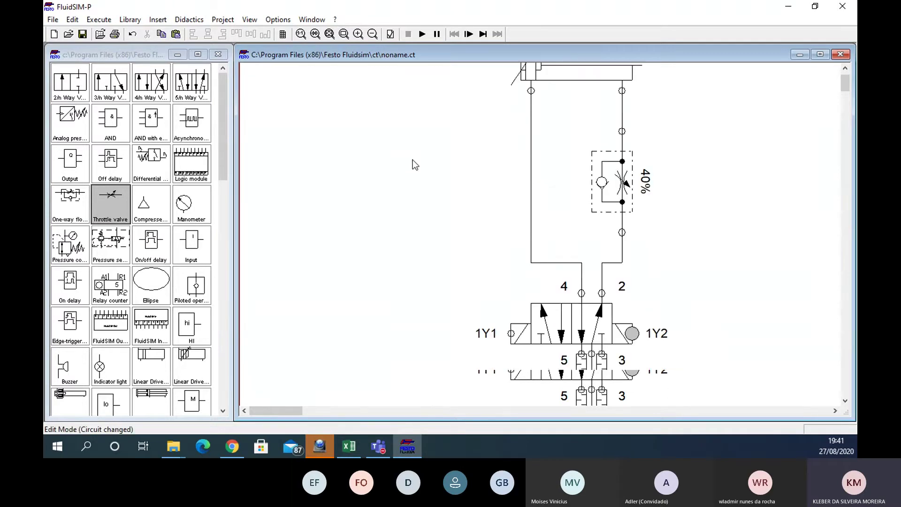
scroll(688, 316, "down", 1)
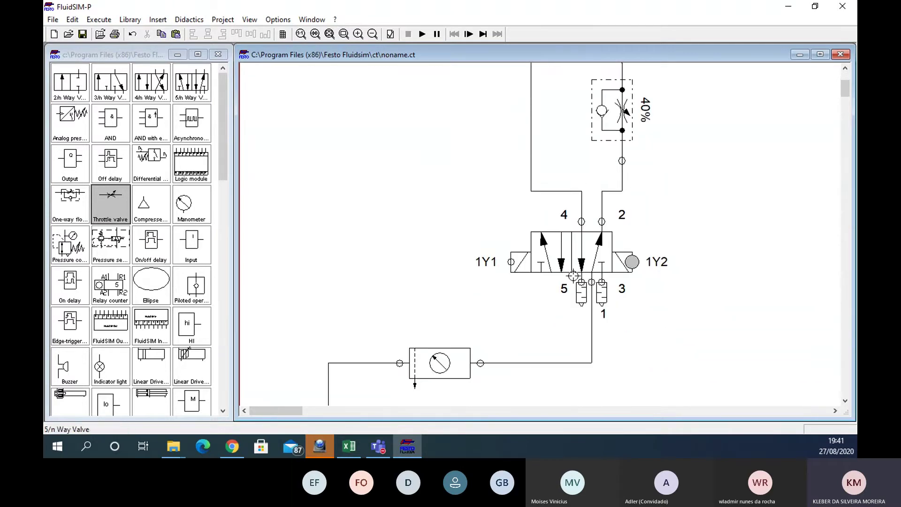
double_click(452, 364)
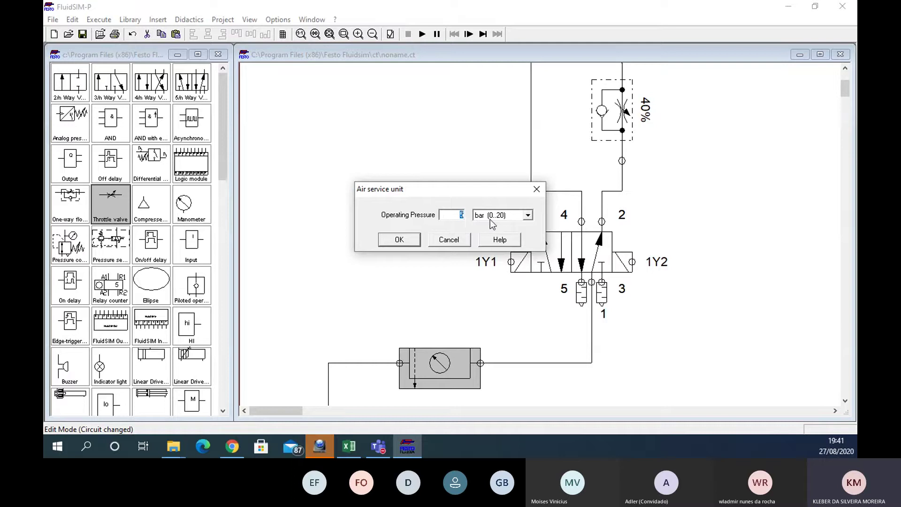
left_click(399, 242)
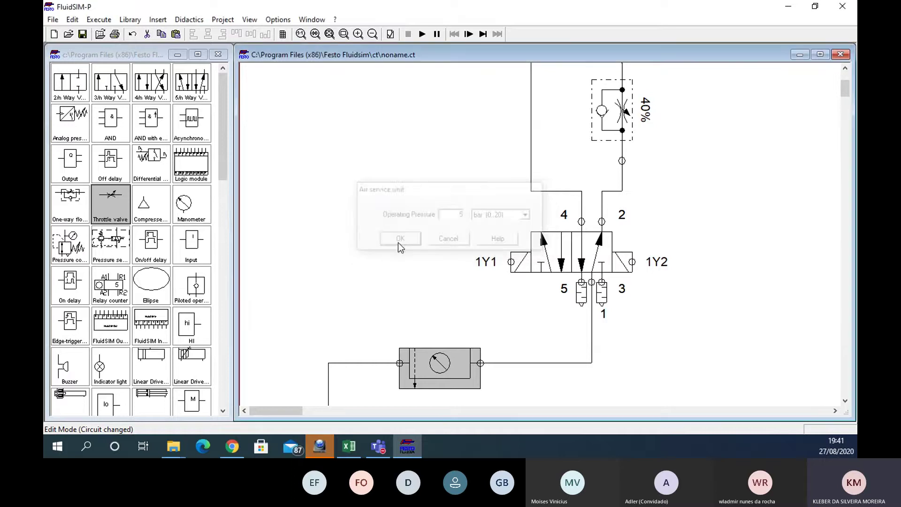
double_click(445, 365)
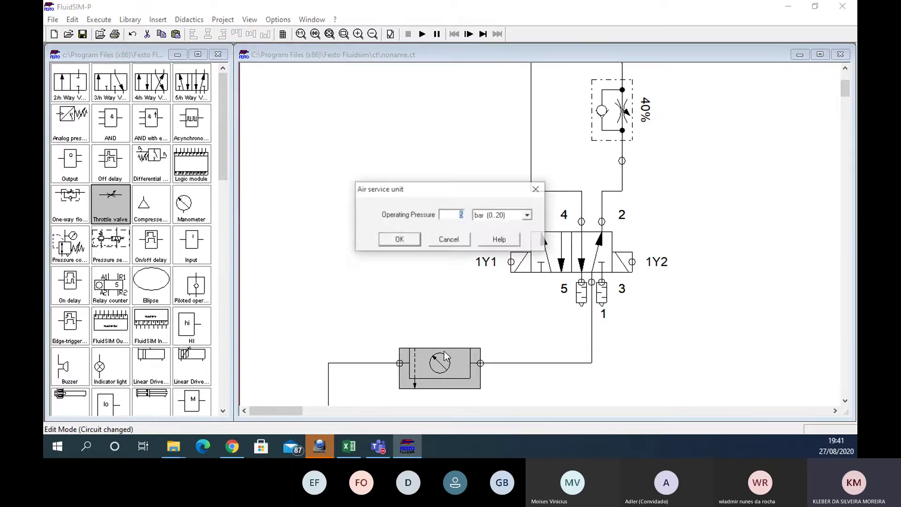
left_click(528, 215)
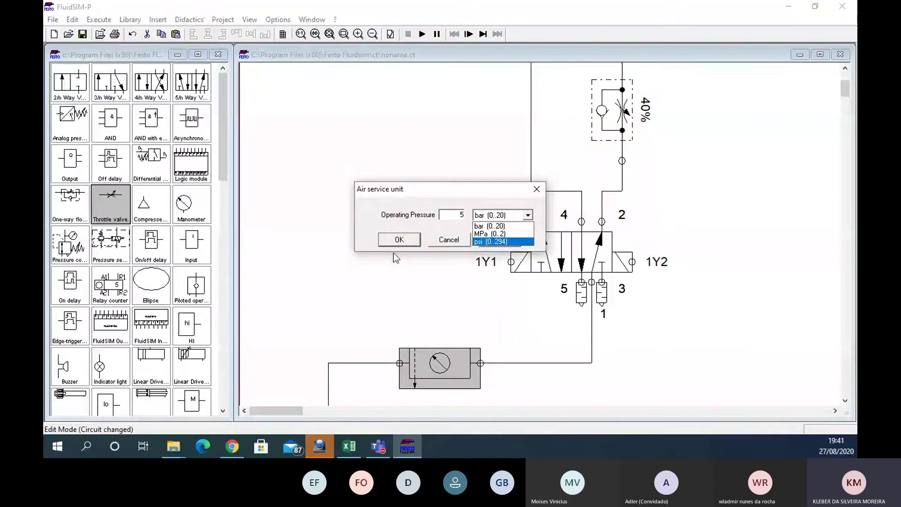
left_click(405, 244)
left_click(404, 240)
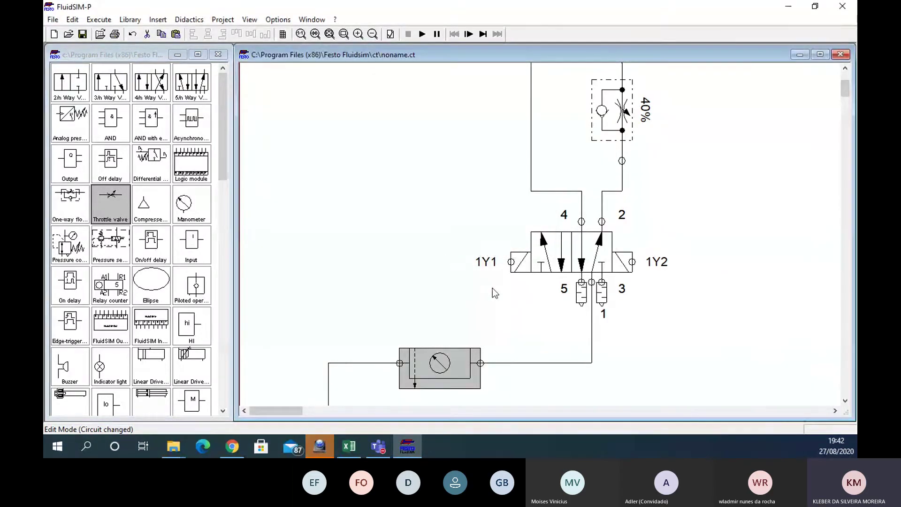
Review the double acting cylinder's force and maximum stroke units, and turn on its velocity display in m/s
scroll(398, 315, "down", 1)
scroll(561, 300, "up", 5)
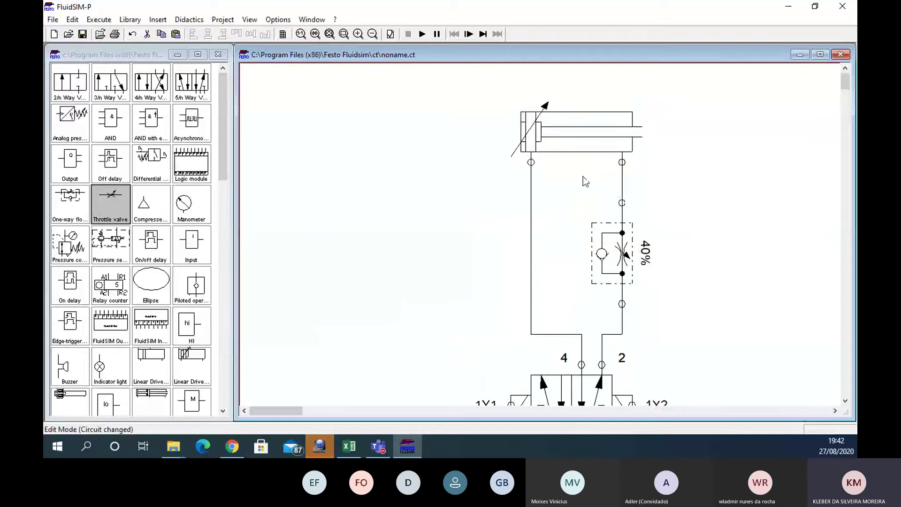
double_click(574, 146)
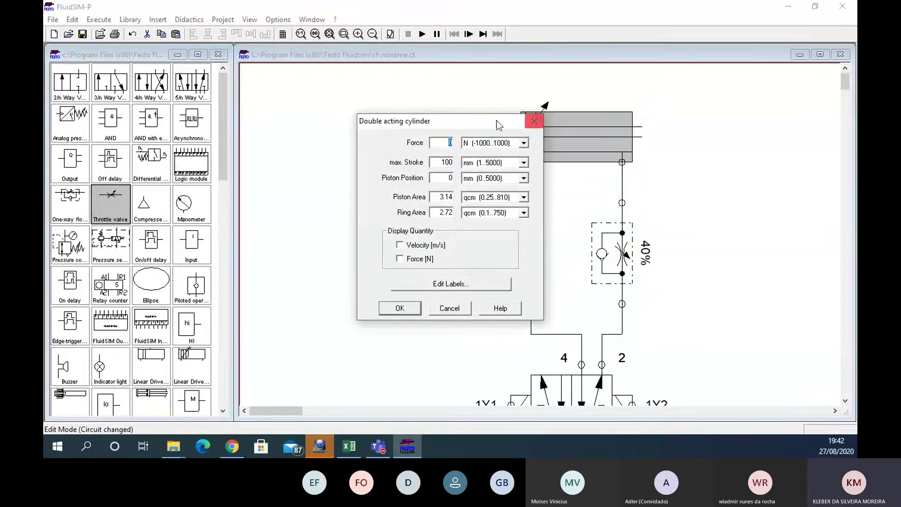
left_click(524, 144)
left_click(526, 143)
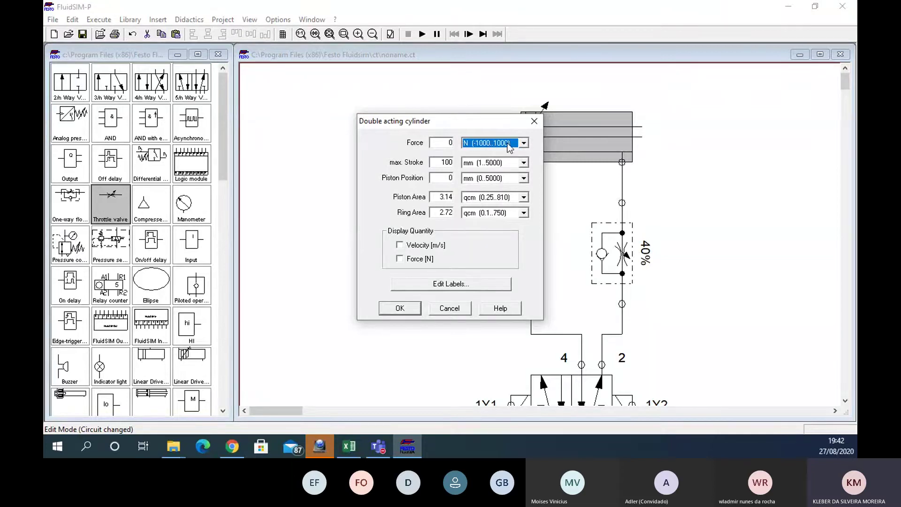
left_click(524, 143)
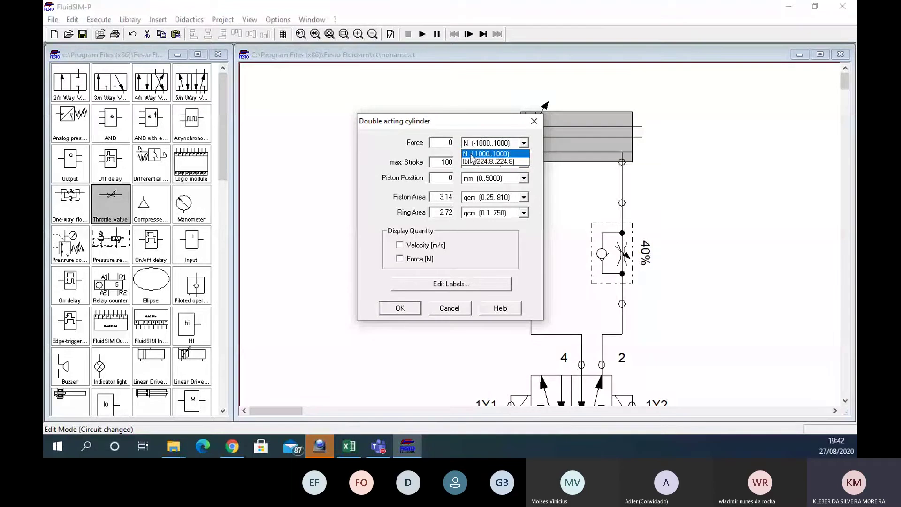
left_click(498, 144)
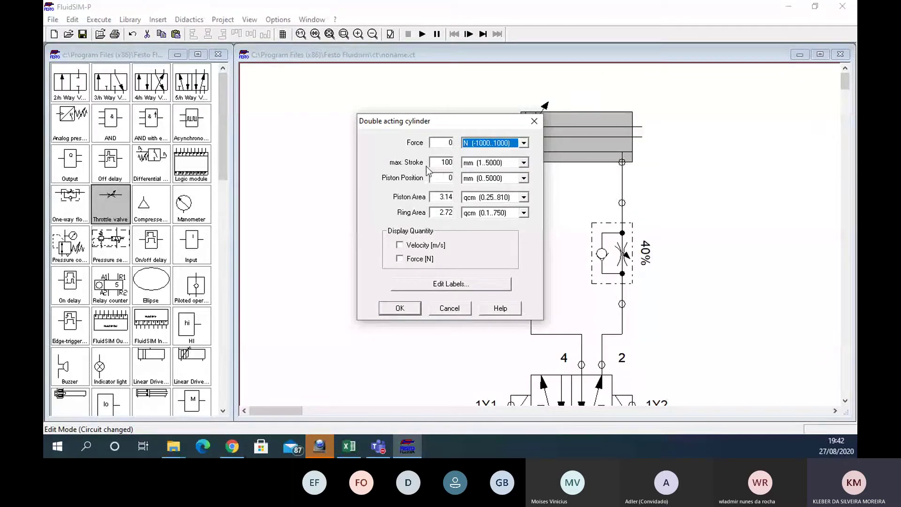
left_click(524, 162)
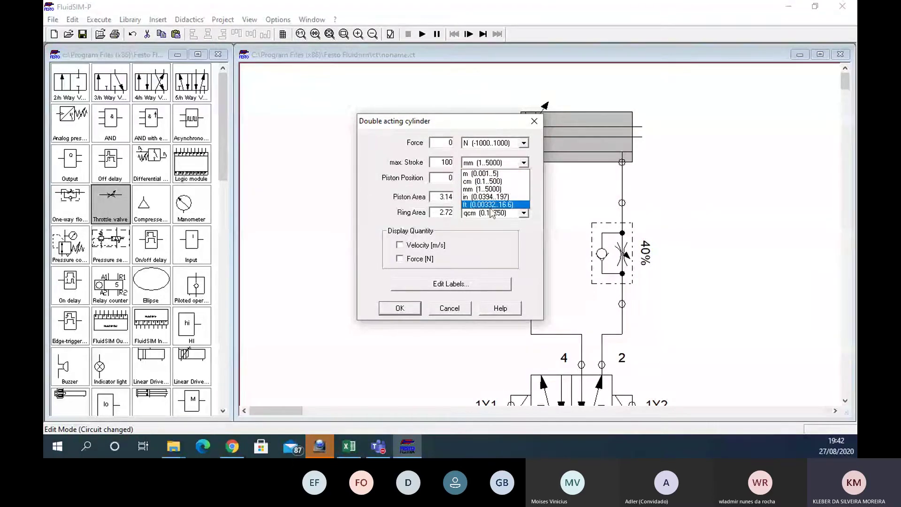
left_click(322, 192)
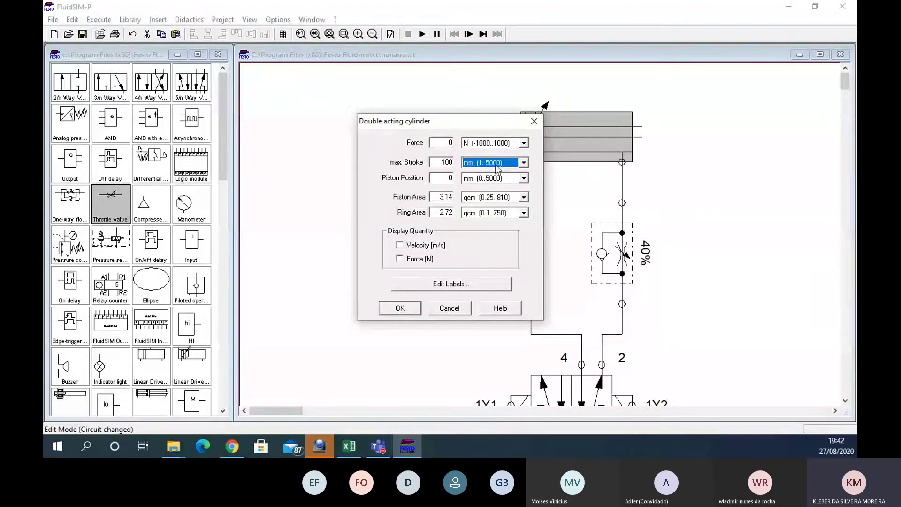
left_click(432, 161)
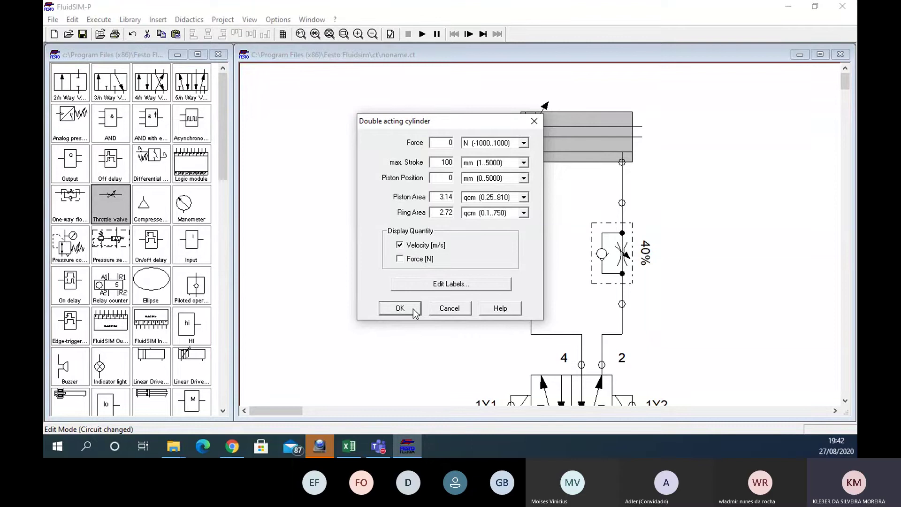
left_click(400, 308)
left_click(578, 188)
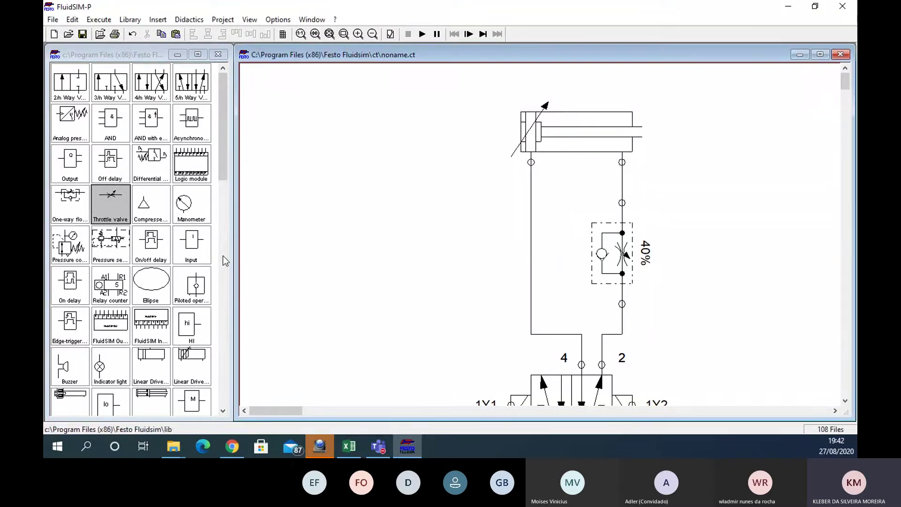
Add a Distance rule from the component library and place it above the travel of the cylinder's piston rod
scroll(157, 210, "down", 1)
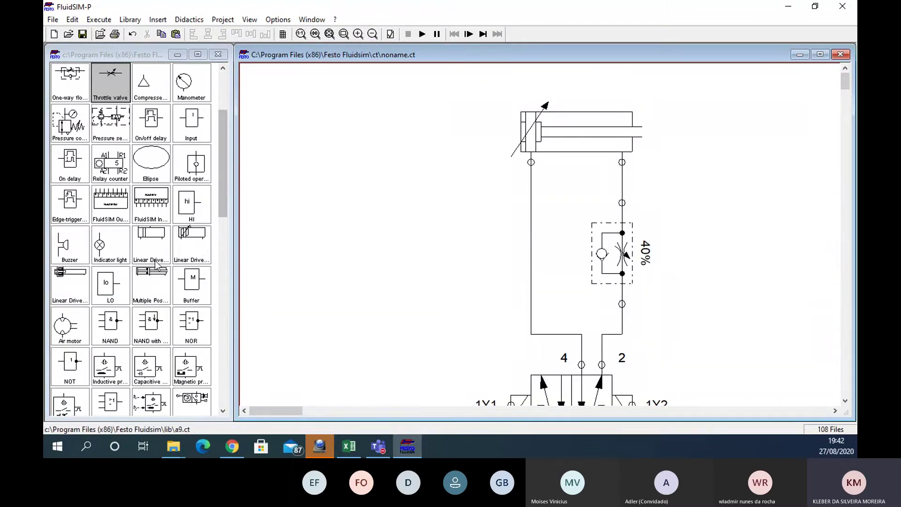
scroll(155, 267, "up", 1)
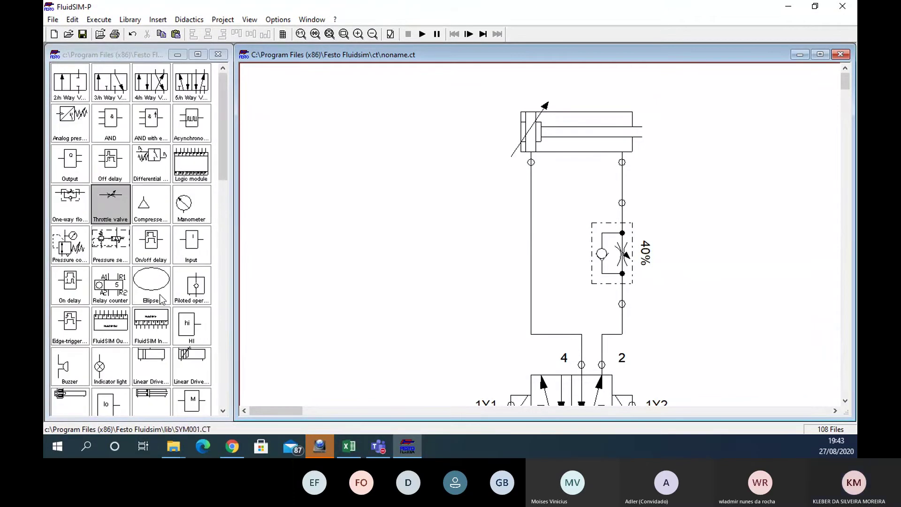
scroll(160, 206, "down", 3)
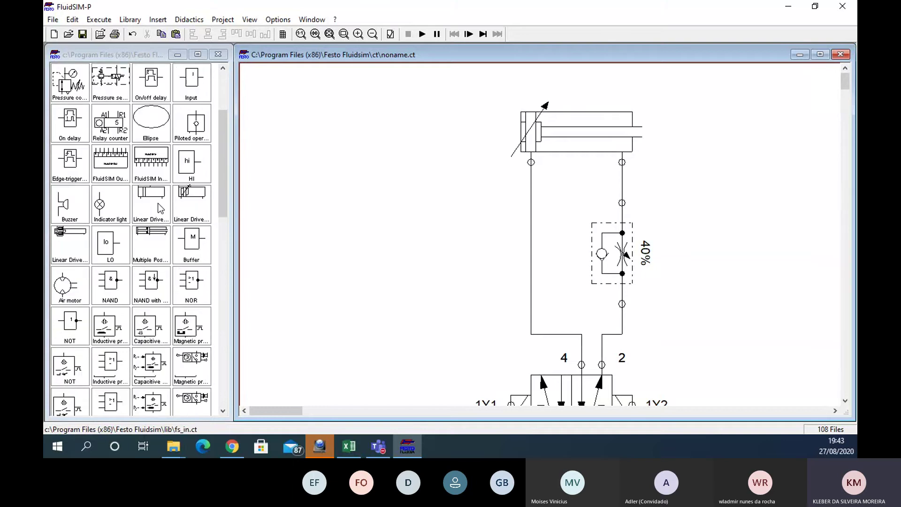
scroll(160, 208, "down", 3)
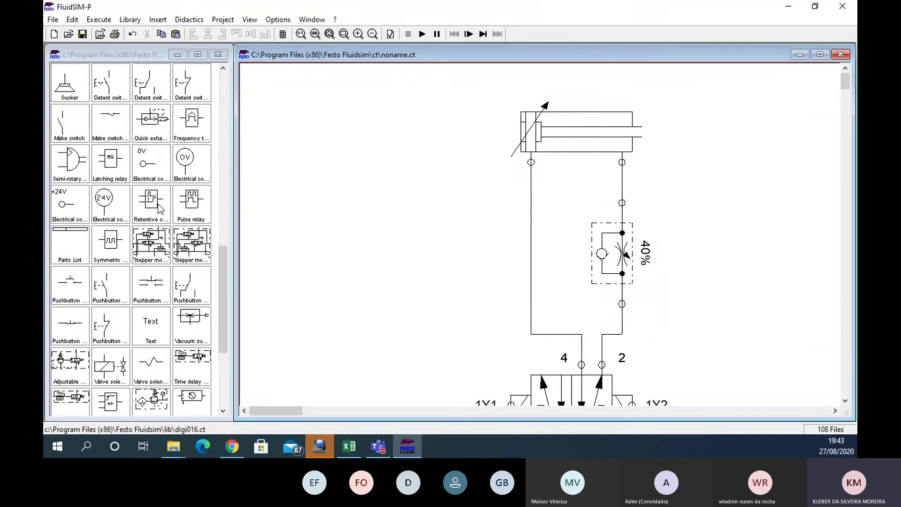
left_click_drag(152, 321, 479, 266)
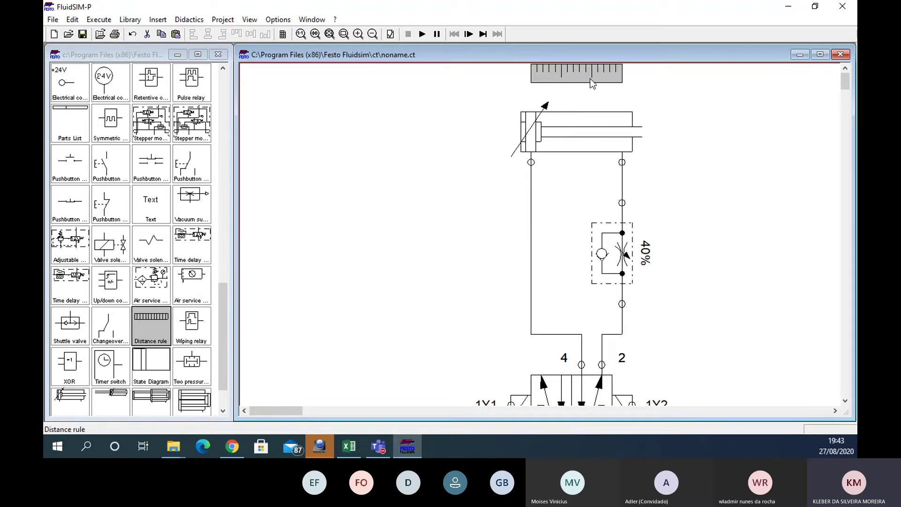
left_click_drag(578, 71, 734, 176)
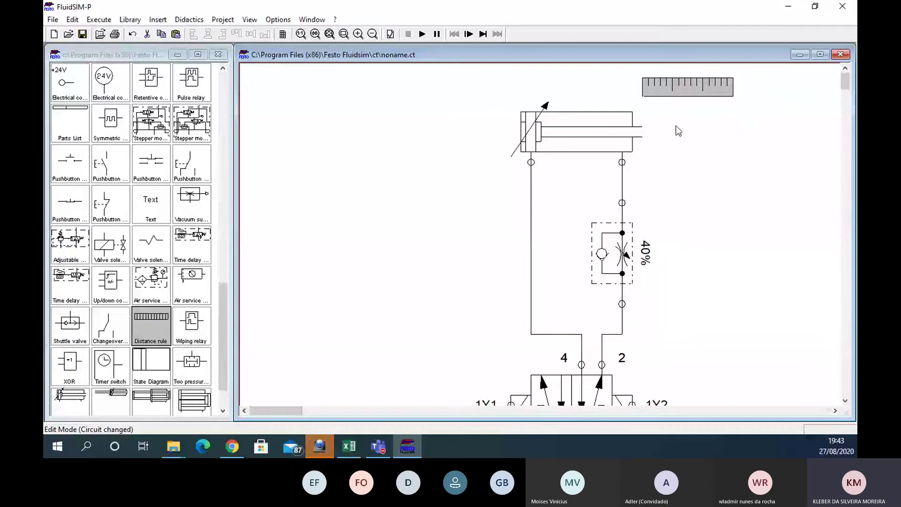
Define two marks on the distance rule: 1S1 at position 0 mm and 1S2 at the far end of the rule
double_click(681, 93)
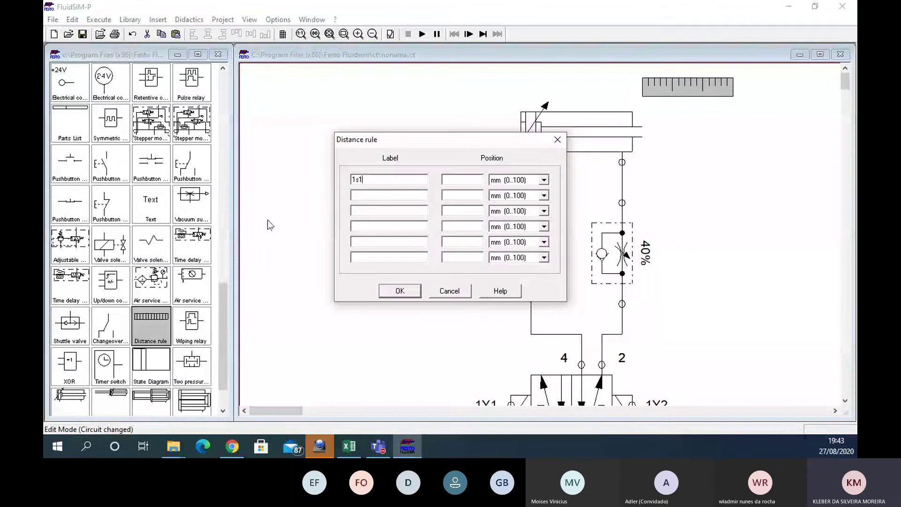
left_click(470, 180)
type("0")
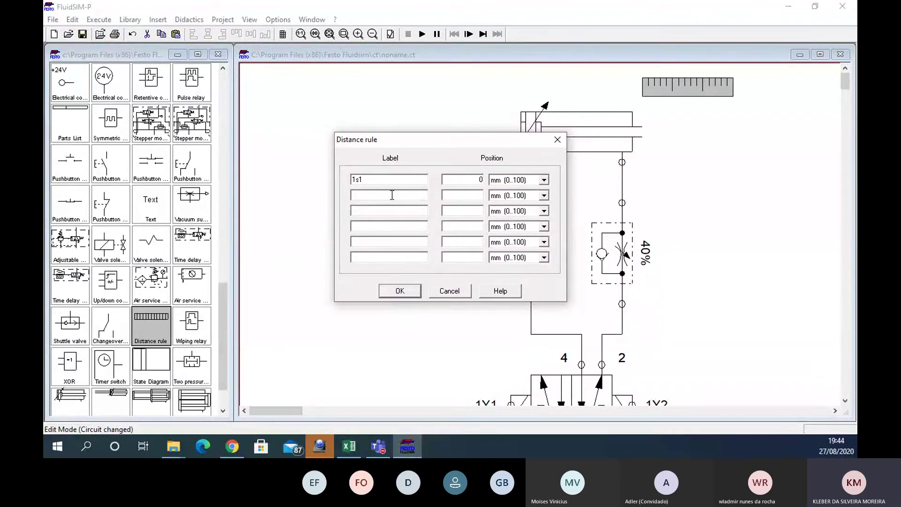
left_click(427, 194)
type("1s2")
left_click(398, 291)
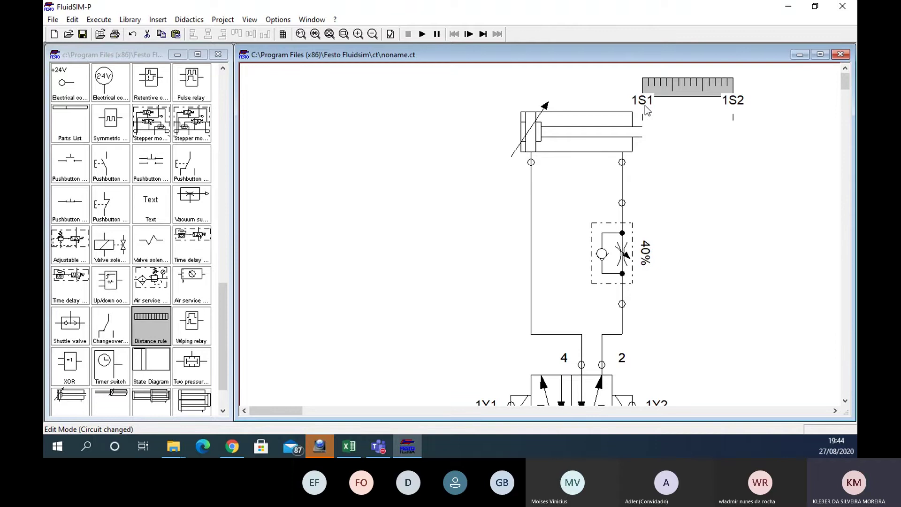
scroll(631, 177, "down", 3)
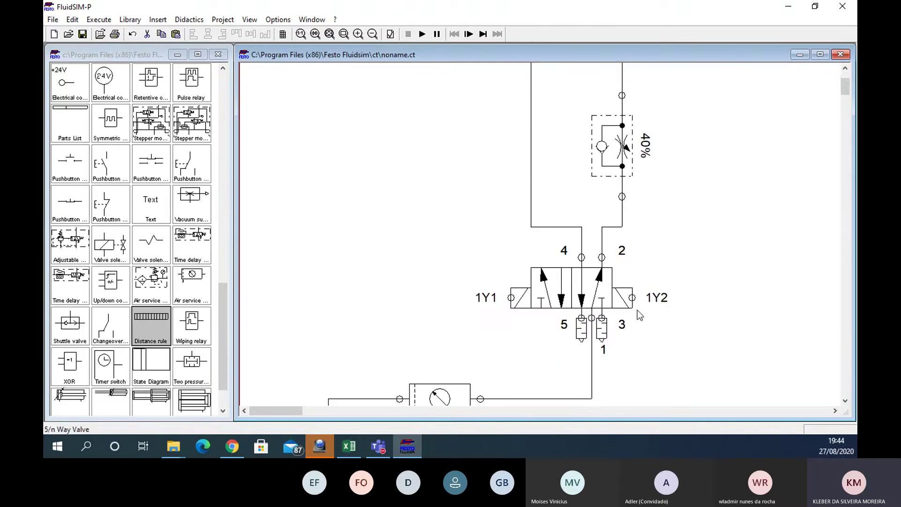
scroll(634, 312, "up", 2)
scroll(635, 117, "up", 1)
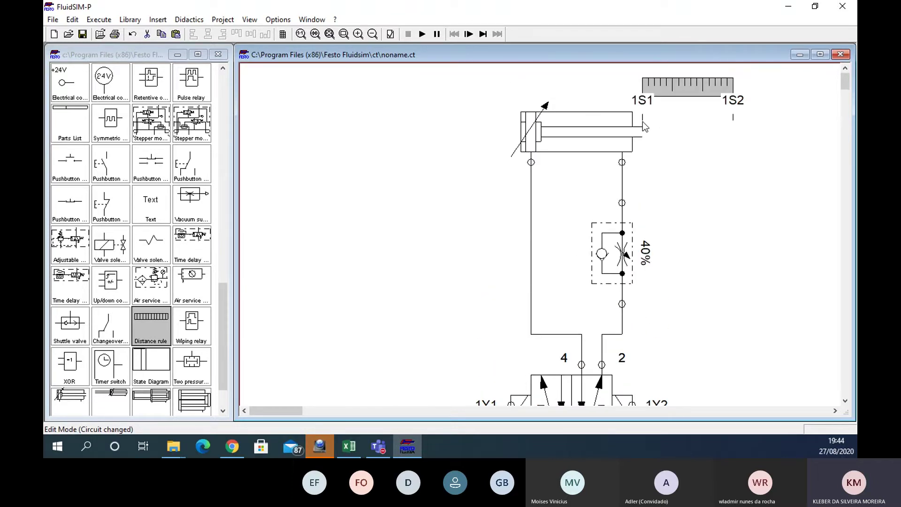
scroll(402, 225, "down", 3)
scroll(416, 212, "up", 2)
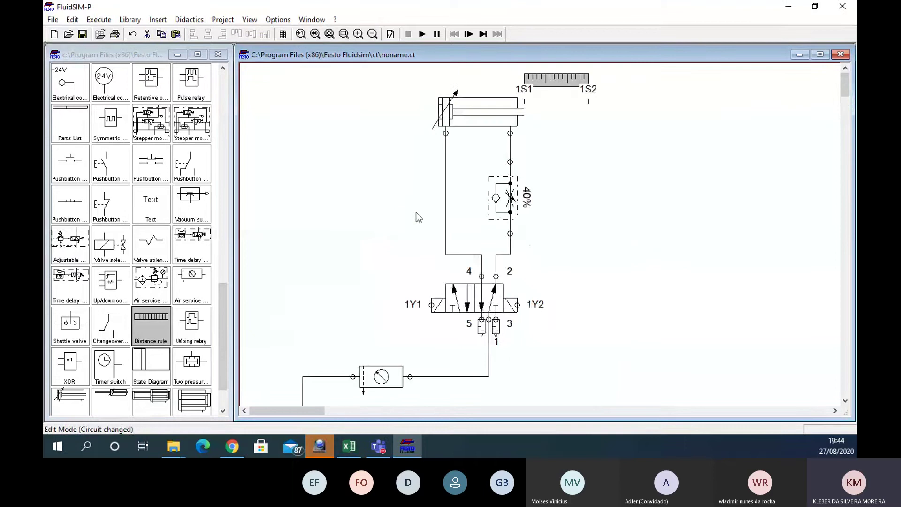
Add a make pushbutton from the component library to the free area beside the pneumatic circuit
scroll(469, 202, "down", 1)
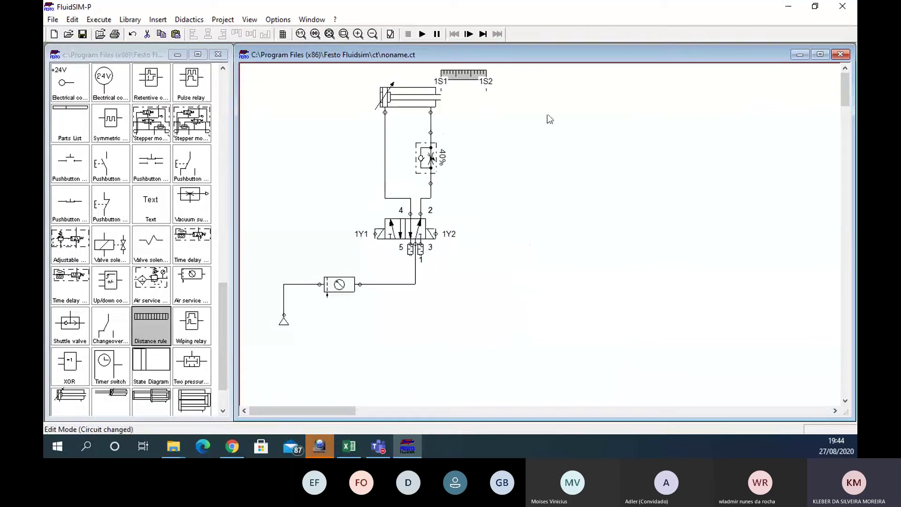
left_click(490, 178)
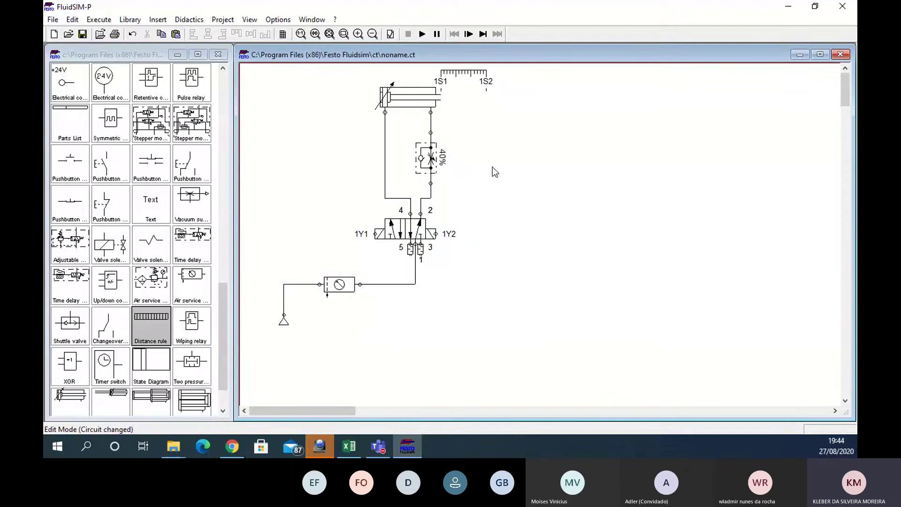
scroll(473, 151, "down", 5)
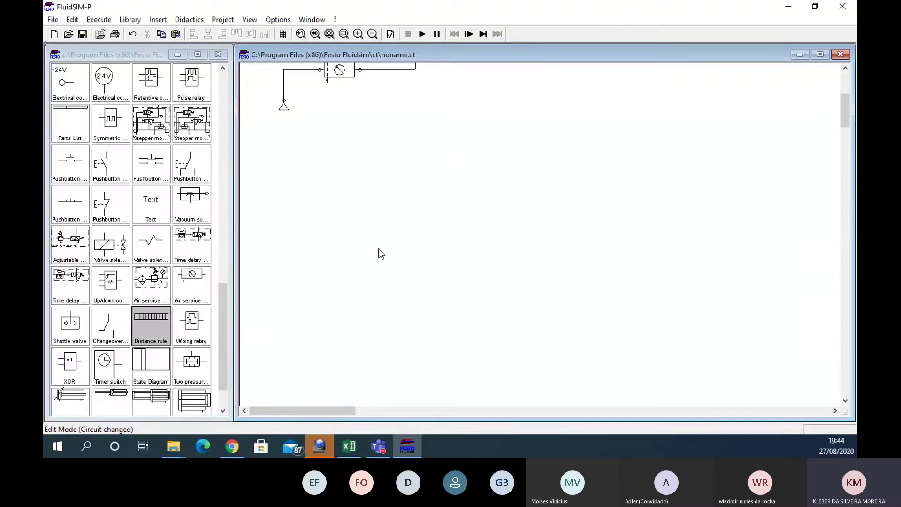
scroll(534, 247, "up", 5)
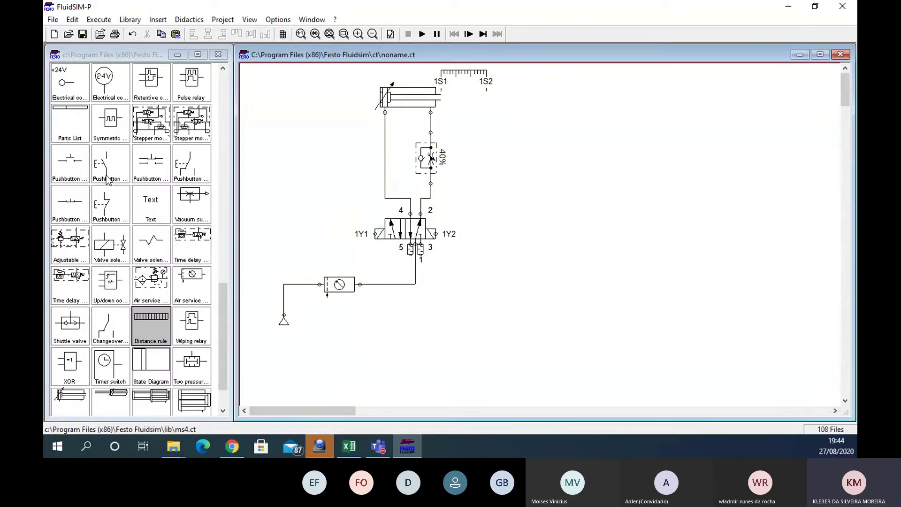
left_click_drag(107, 180, 617, 151)
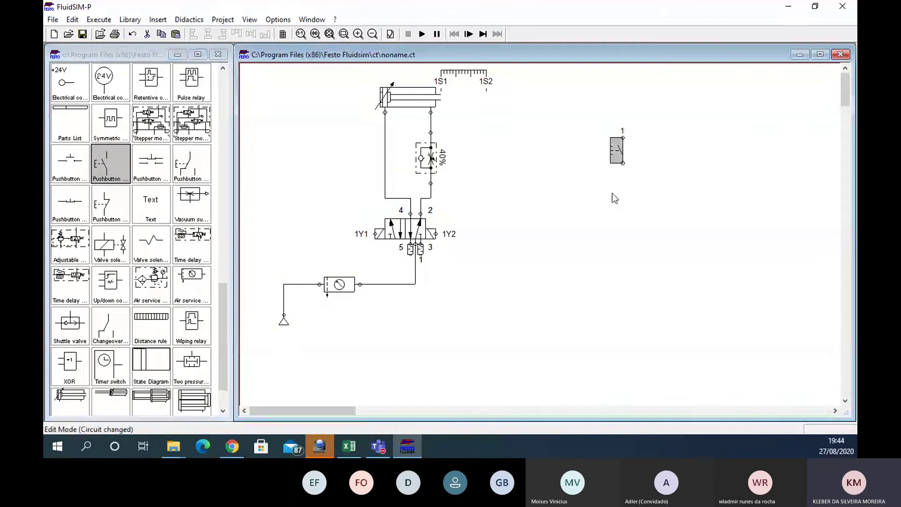
left_click(621, 216)
Add a break pushbutton above the make pushbutton and align the two in one vertical line with a small gap
left_click_drag(109, 205, 627, 104)
left_click_drag(630, 153, 634, 177)
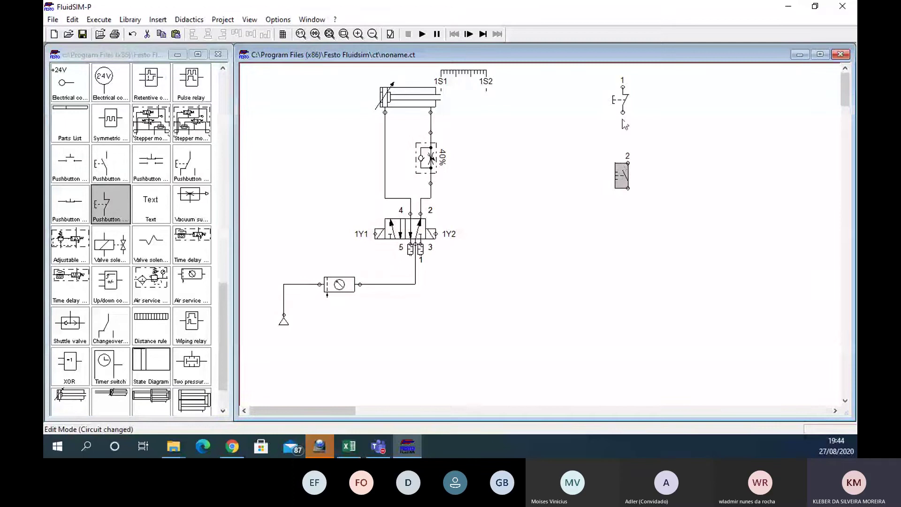
left_click_drag(621, 106, 621, 130)
left_click(585, 220)
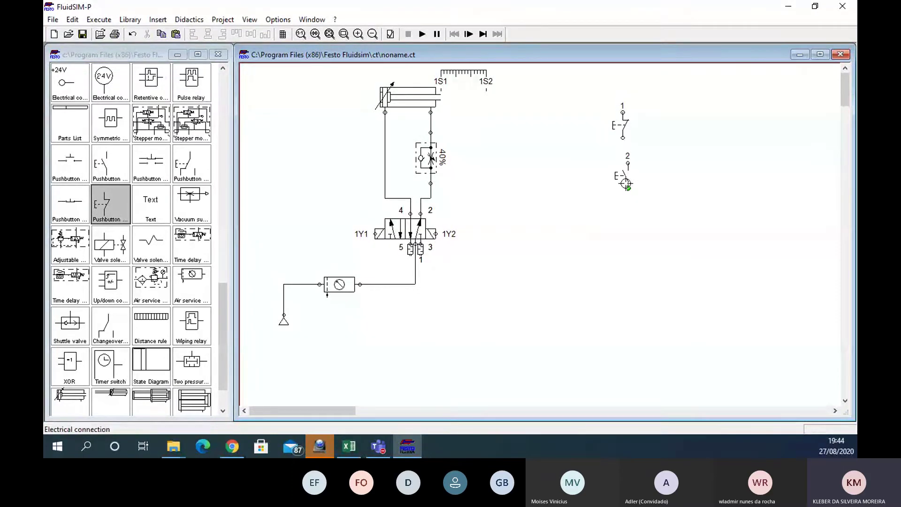
left_click(627, 180)
left_click_drag(619, 178, 614, 178)
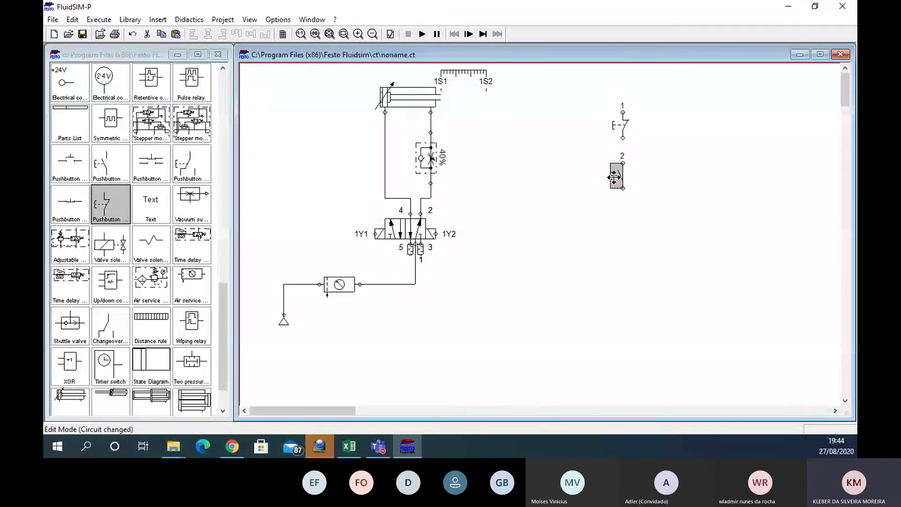
left_click(602, 215)
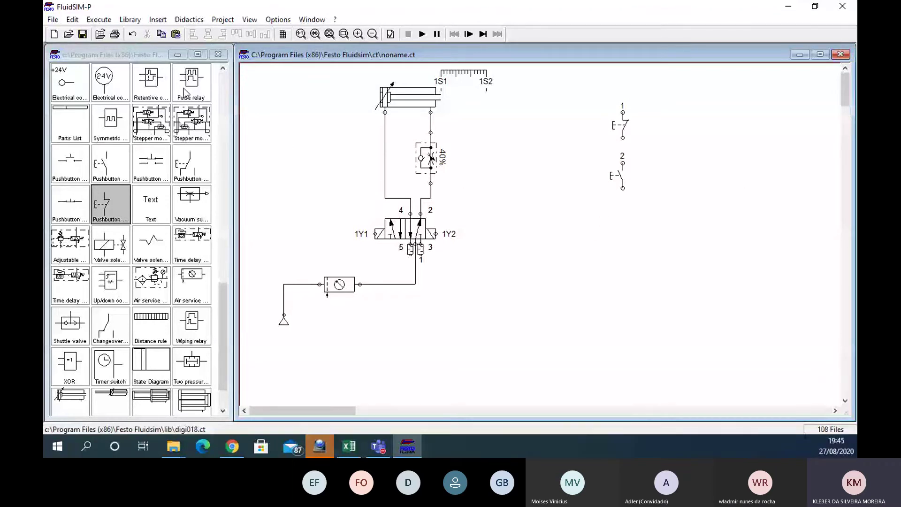
Add a +24V electrical connection above the pushbuttons' level and a 0V connection below it, both between the pneumatic circuit and the pushbuttons
left_click_drag(69, 81, 543, 82)
scroll(140, 211, "up", 1)
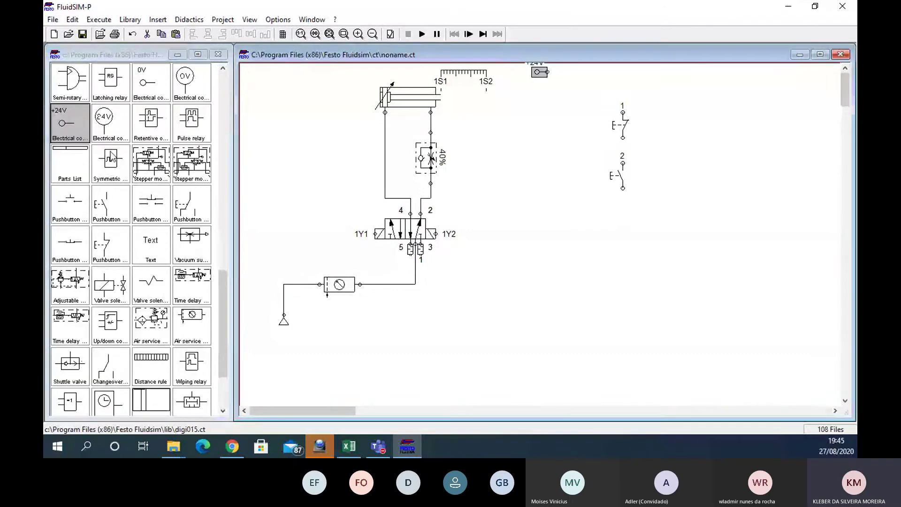
scroll(164, 173, "up", 1)
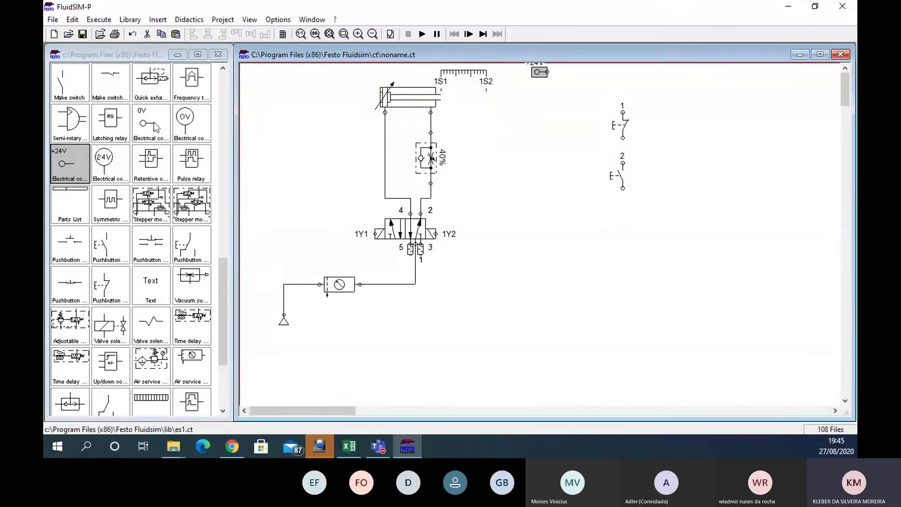
left_click_drag(151, 123, 538, 315)
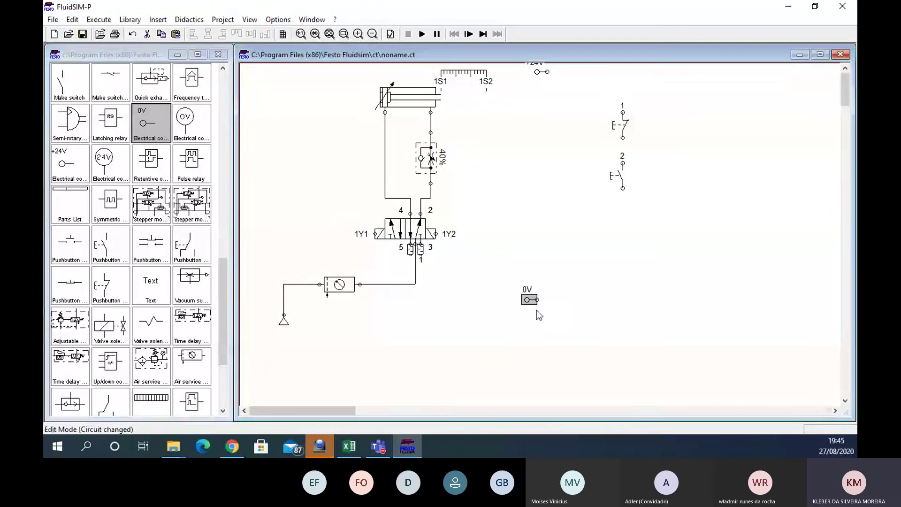
Add a valve solenoid, a break switch and a make switch from the library to the free area of the drawing
scroll(98, 193, "down", 3)
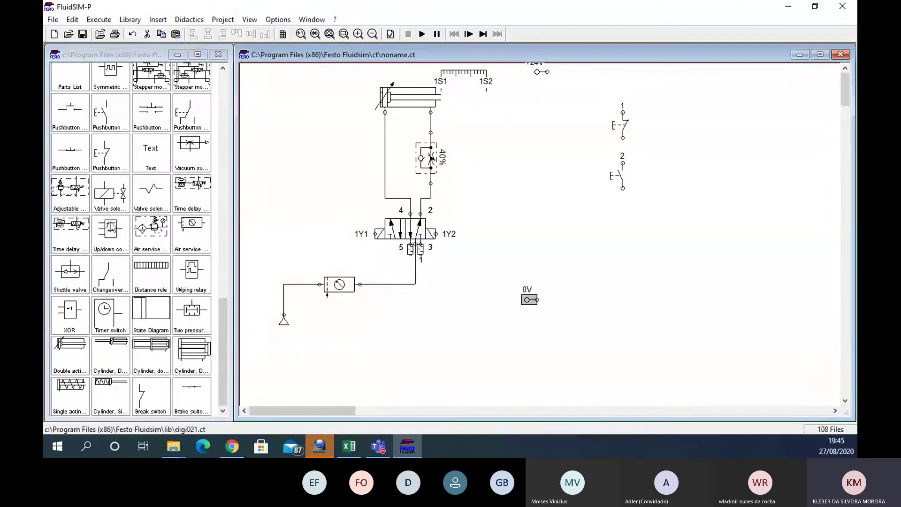
left_click_drag(110, 193, 741, 305)
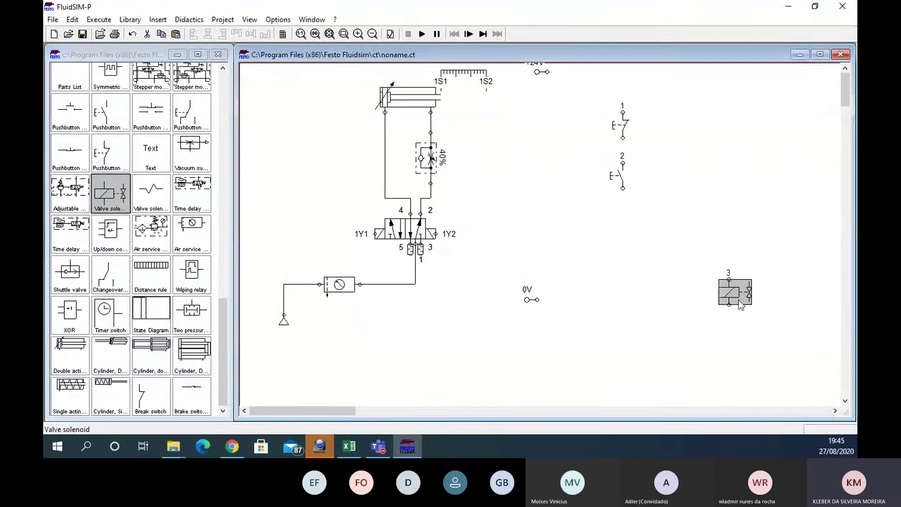
left_click_drag(149, 403, 469, 325)
scroll(155, 373, "up", 1)
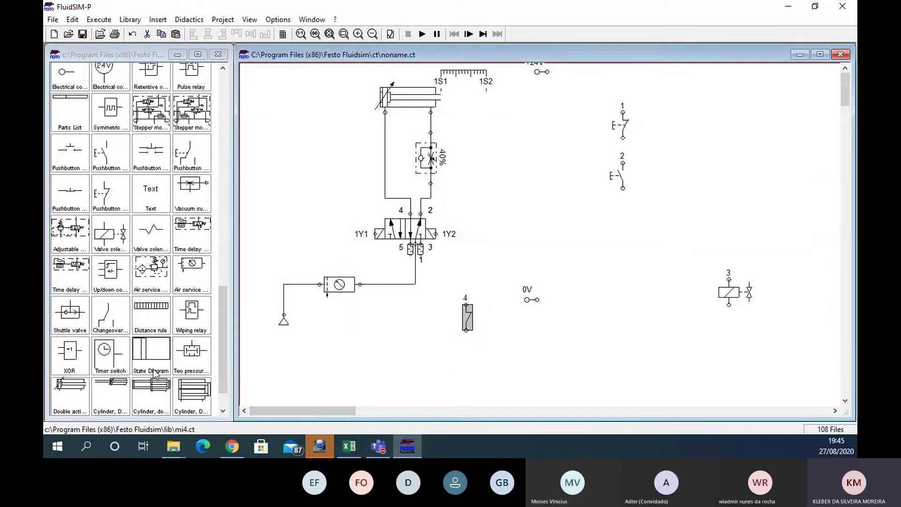
scroll(155, 373, "up", 2)
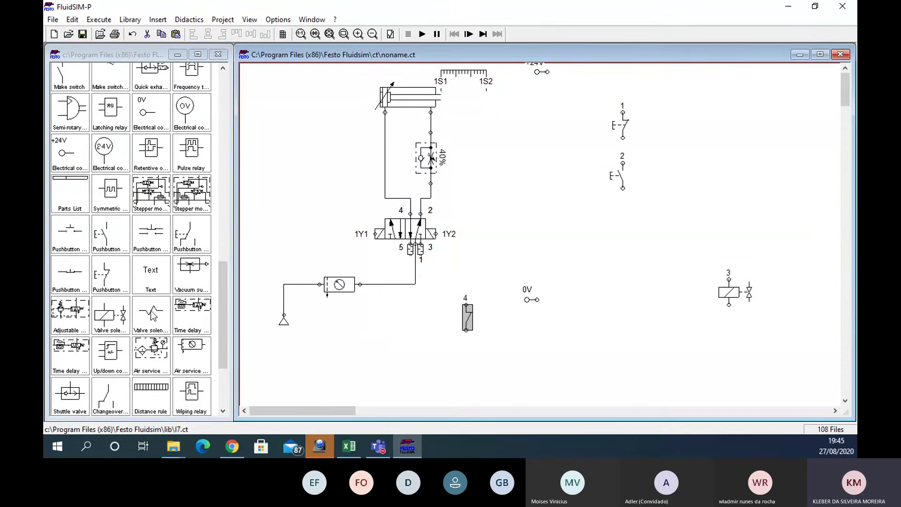
scroll(153, 317, "up", 3)
left_click_drag(69, 192, 473, 365)
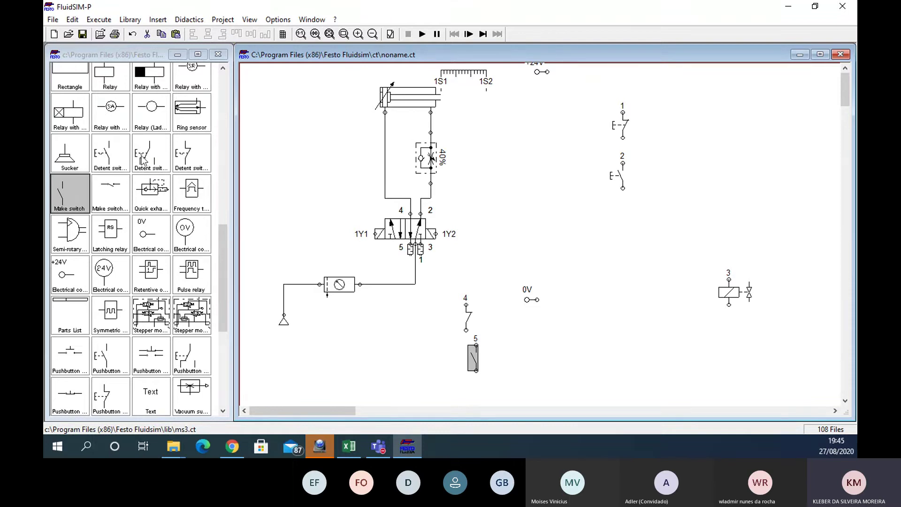
Add a relay and a relay with switch-on delay from the component library to the drawing
scroll(111, 161, "up", 2)
left_click(109, 166)
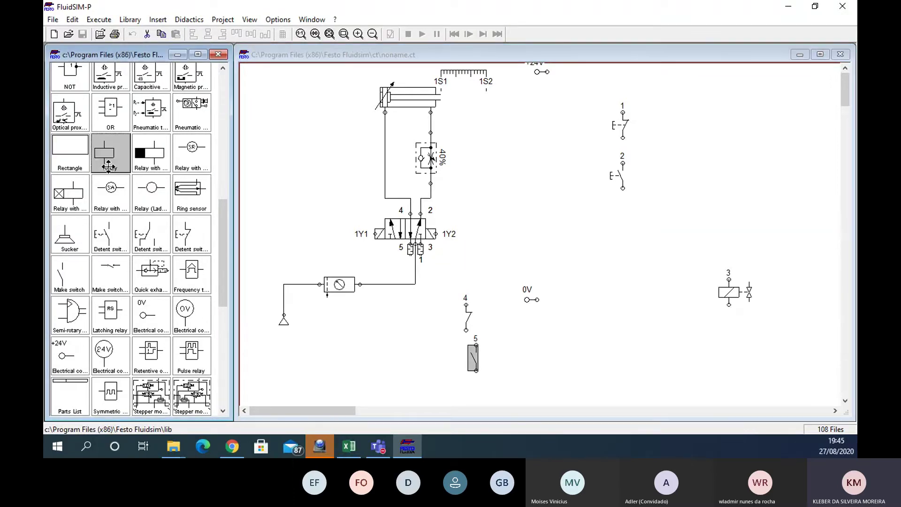
left_click_drag(109, 166, 548, 348)
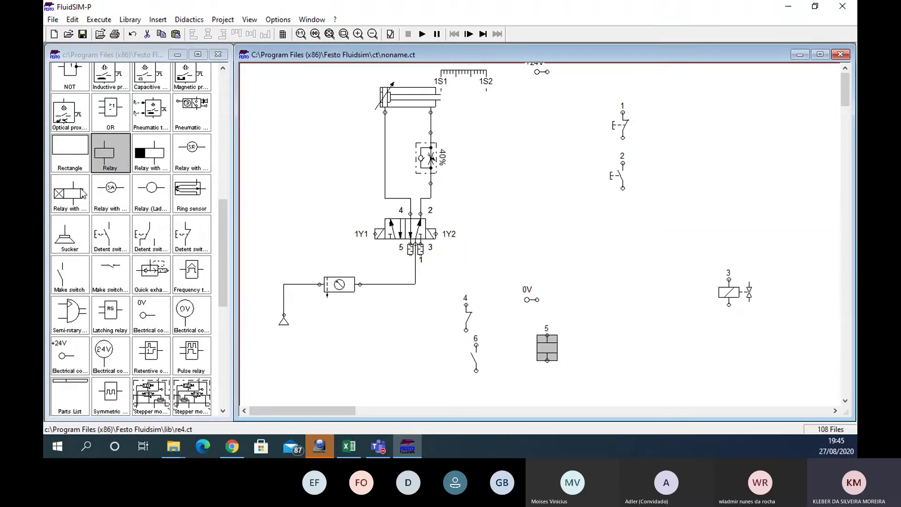
left_click_drag(82, 193, 506, 230)
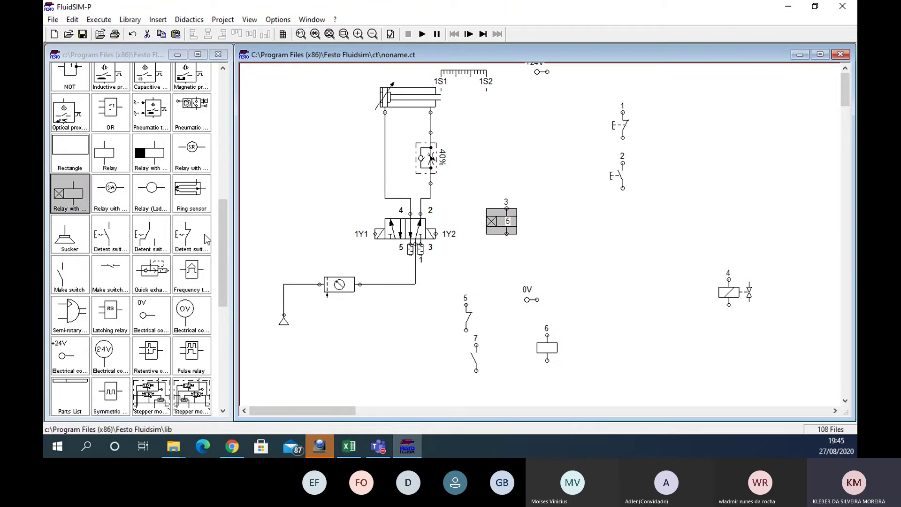
scroll(195, 233, "up", 2)
scroll(195, 234, "up", 1)
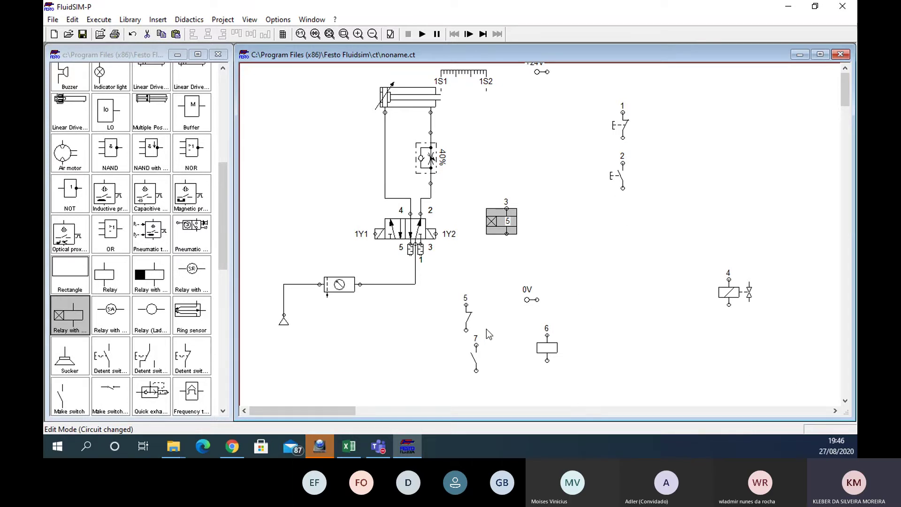
Place the make switch beside the make pushbutton, and line up the plain relay below the pushbuttons level with the valve solenoid
left_click_drag(474, 345, 666, 167)
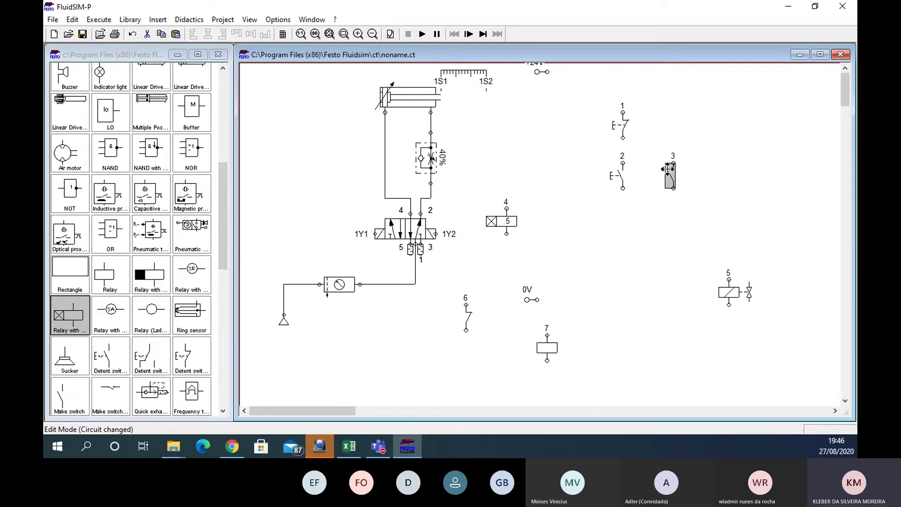
left_click_drag(544, 343, 622, 255)
left_click_drag(719, 291, 764, 256)
left_click(673, 176)
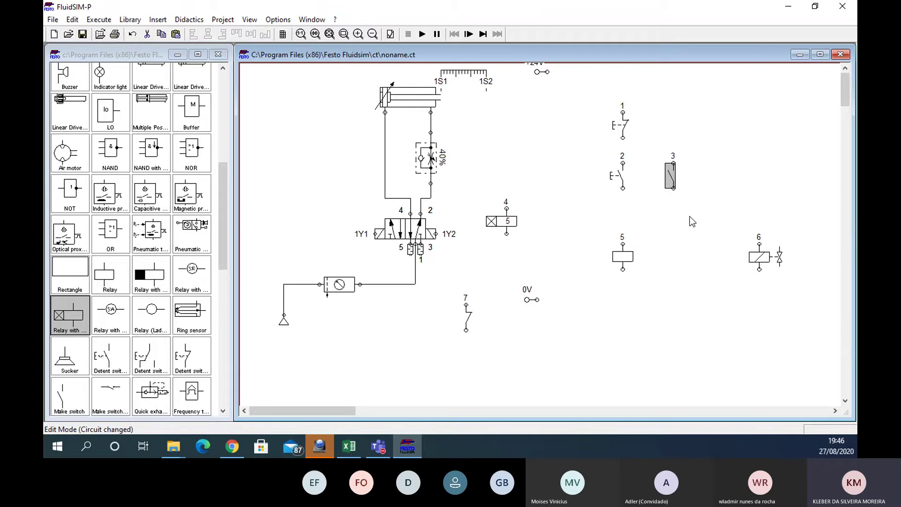
Shift the make switch slightly lower than the make pushbutton beside it
scroll(442, 224, "down", 3)
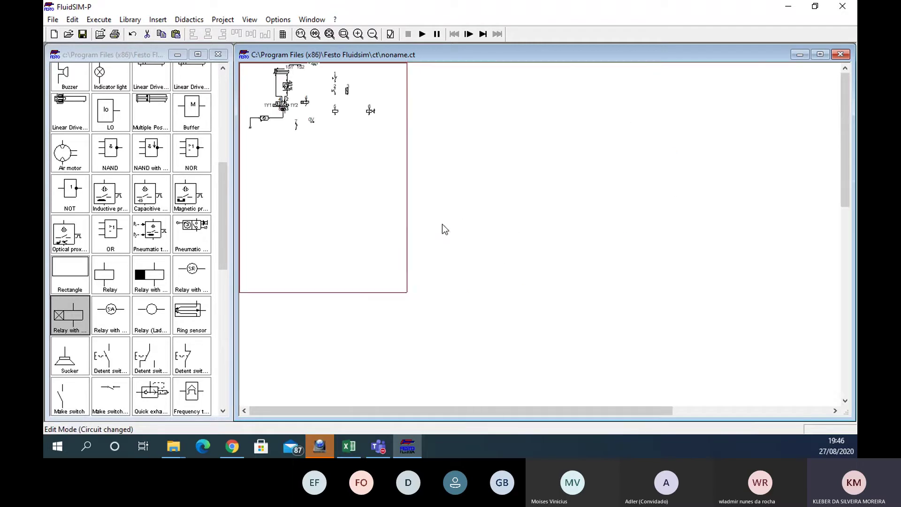
scroll(450, 229, "up", 2)
scroll(449, 229, "up", 1)
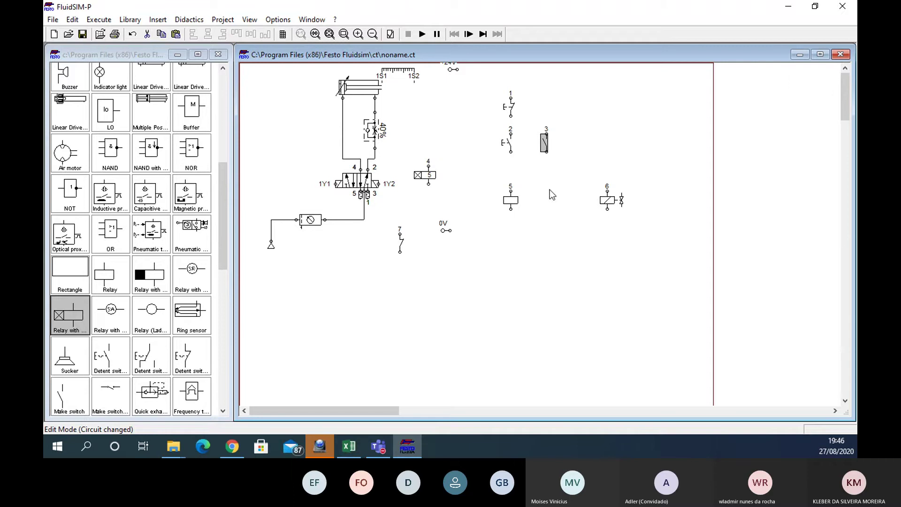
left_click_drag(545, 141, 587, 159)
key("ctrl+z")
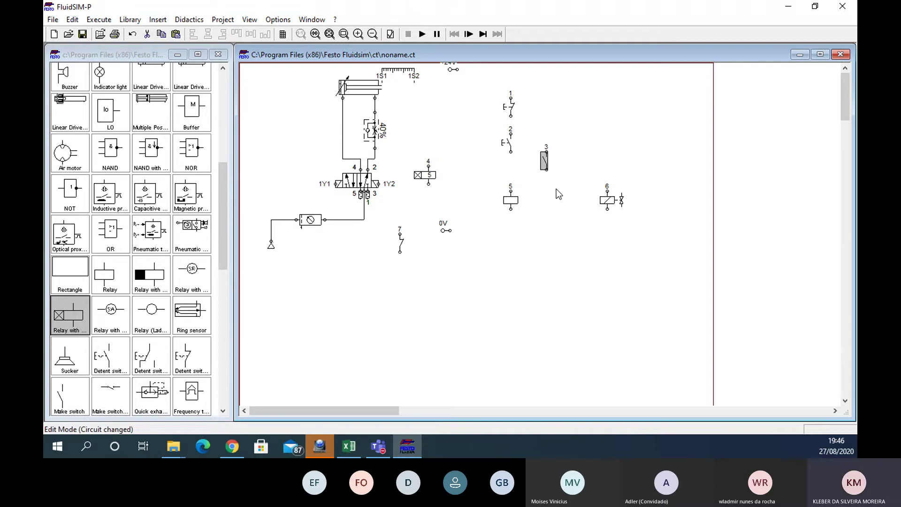
left_click(540, 231)
left_click(545, 164)
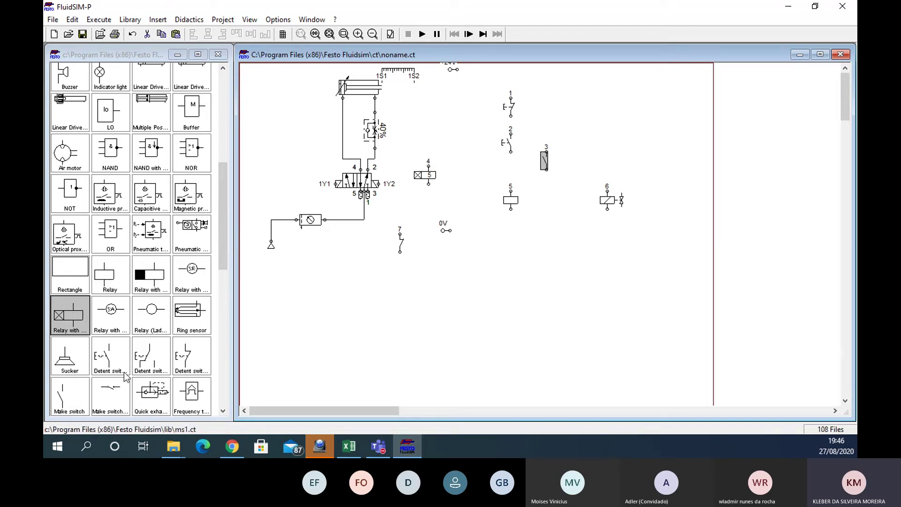
Add a second make switch above and to the right of the first, and move the +24V connection down fully inside the sheet
left_click_drag(223, 201, 224, 238)
left_click_drag(75, 274, 584, 132)
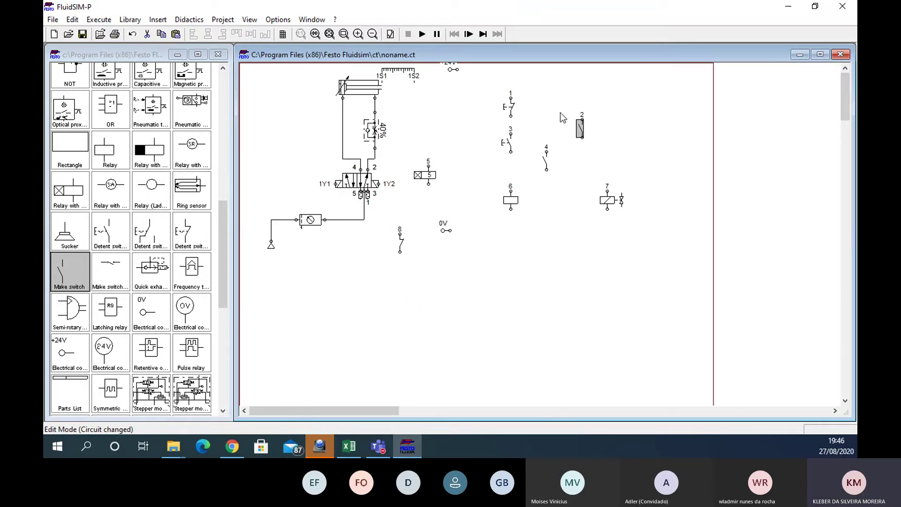
left_click(451, 70)
left_click_drag(452, 71, 452, 81)
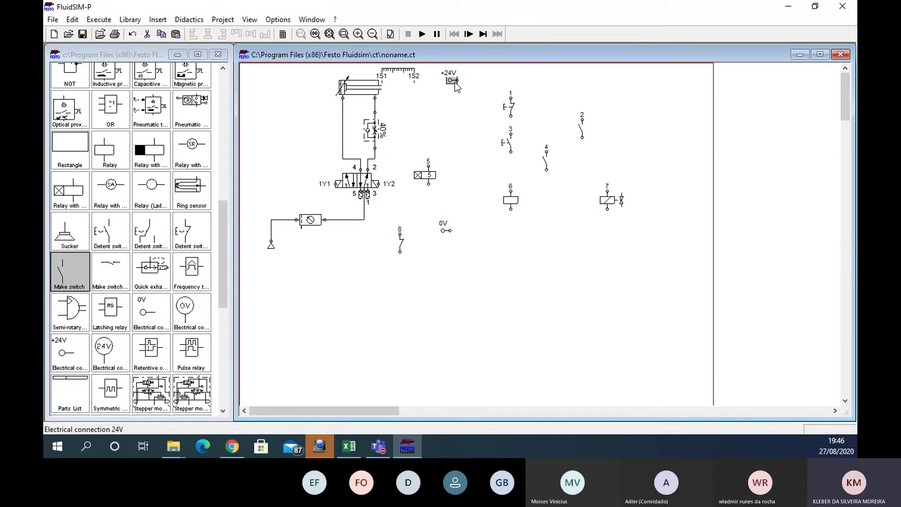
Wire the +24V connection, break pushbutton, make pushbutton, relay coil and 0V connection in series
left_click_drag(510, 98, 457, 80)
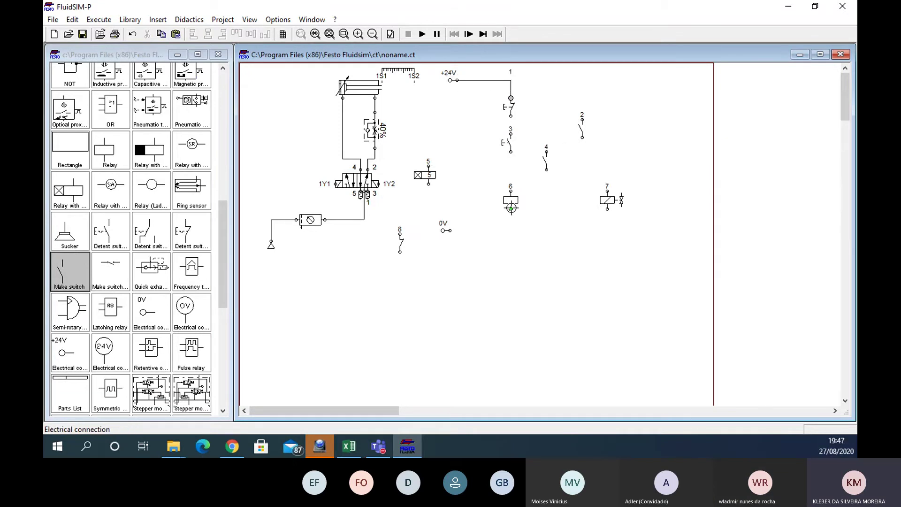
left_click_drag(451, 232, 511, 209)
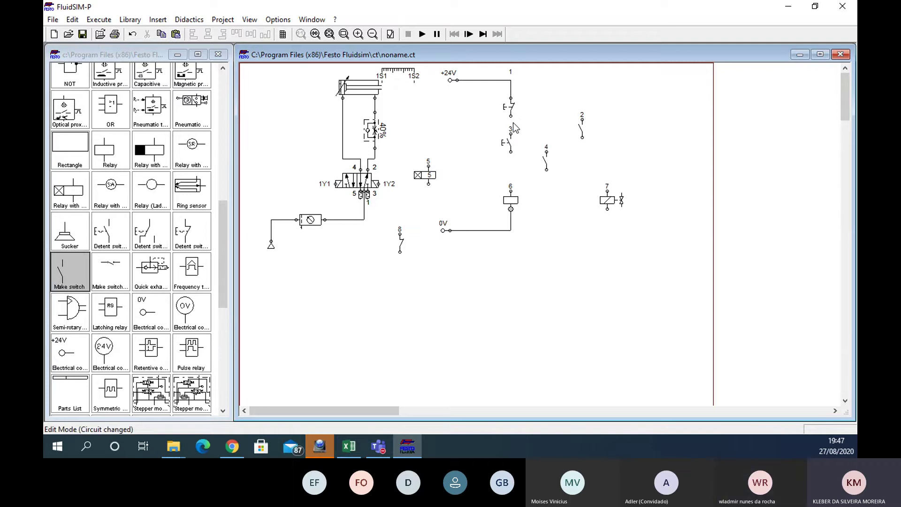
scroll(525, 114, "up", 3)
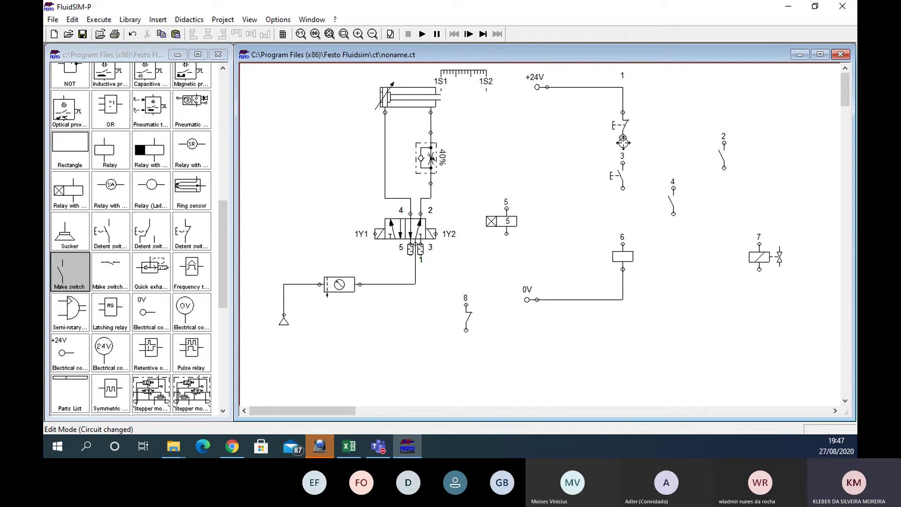
left_click_drag(623, 138, 624, 244)
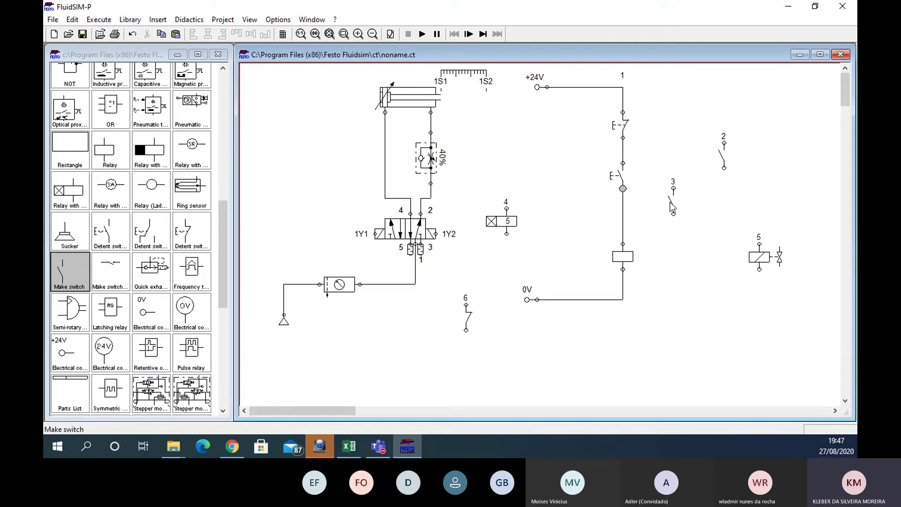
Move the first make switch level with the make pushbutton and wire it in parallel as a holding contact
left_click_drag(671, 201, 623, 151)
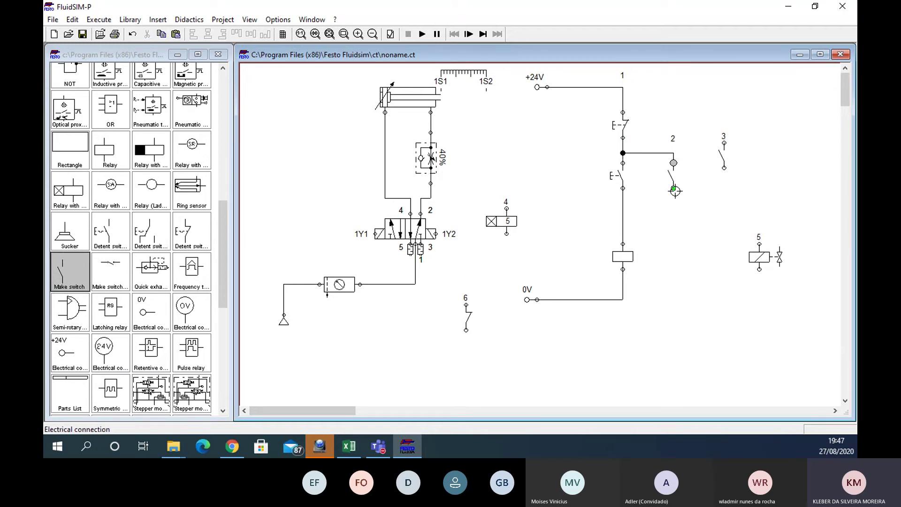
left_click_drag(673, 189, 623, 203)
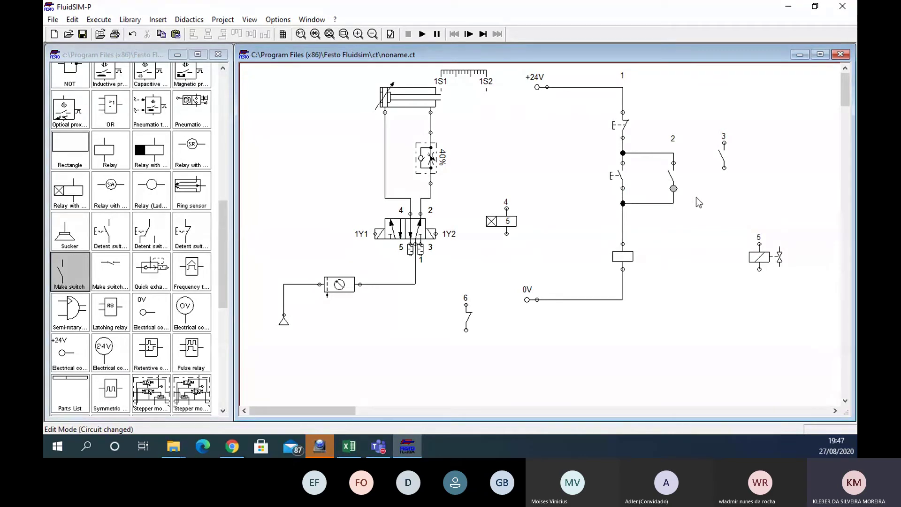
Shift the upper junction of the holding contact branch slightly up, closer to the break pushbutton
left_click_drag(689, 157, 601, 148)
key("Up")
key("Down")
key("Up")
key("Down")
key("Up")
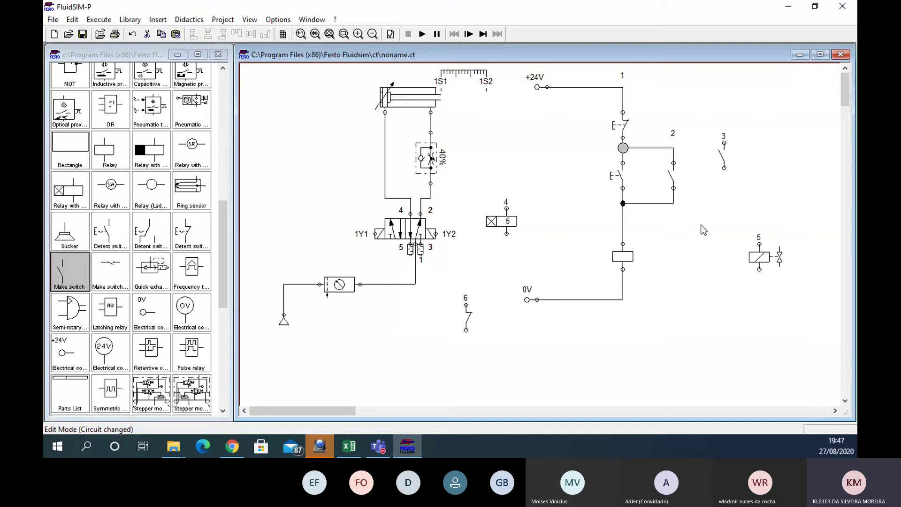
key("Down")
key("Up")
key("Down")
key("Up")
Nudge the break pushbutton slightly up, away from the junction below it
left_click(621, 125)
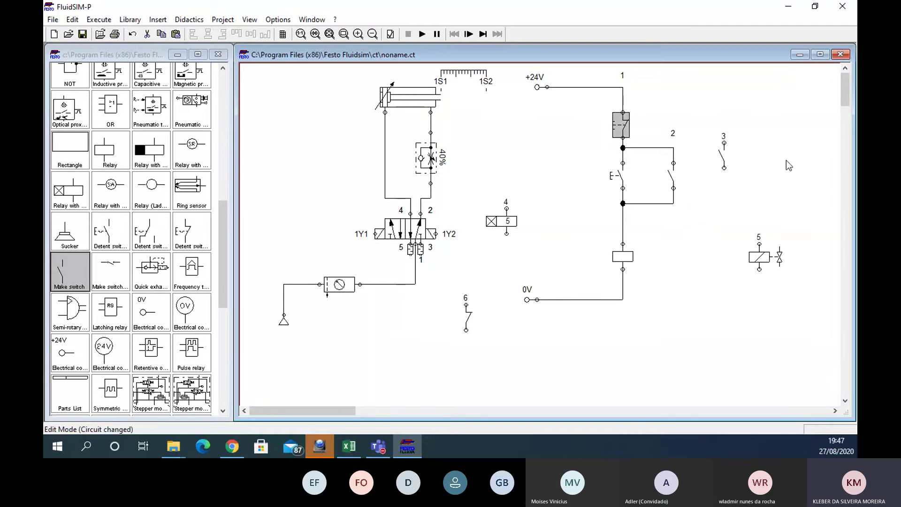
key("Up")
left_click(704, 215)
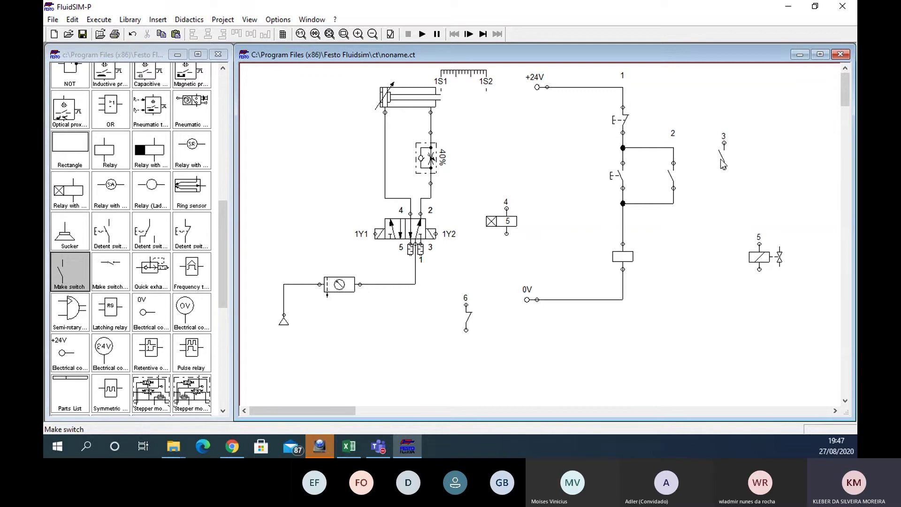
Move the second make switch level with the holding contact and wire its upper terminal to the +24V line
left_click_drag(723, 157, 726, 178)
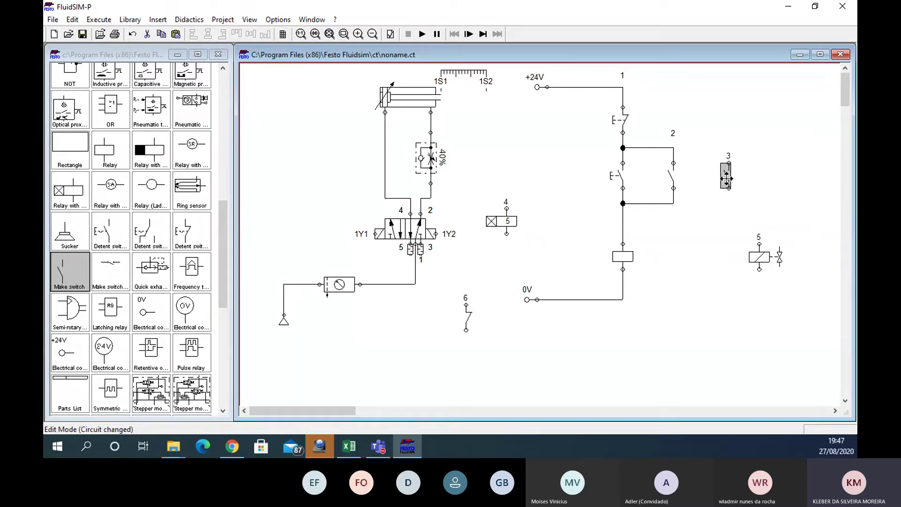
left_click(705, 211)
left_click_drag(622, 86, 728, 163)
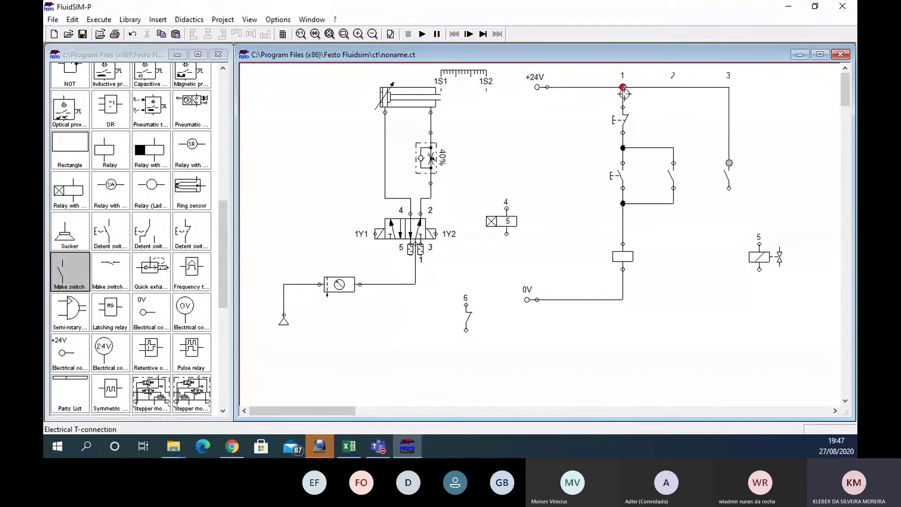
Align the valve solenoid beneath the second make switch and wire it between that switch and the 0V line
left_click_drag(751, 262, 727, 261)
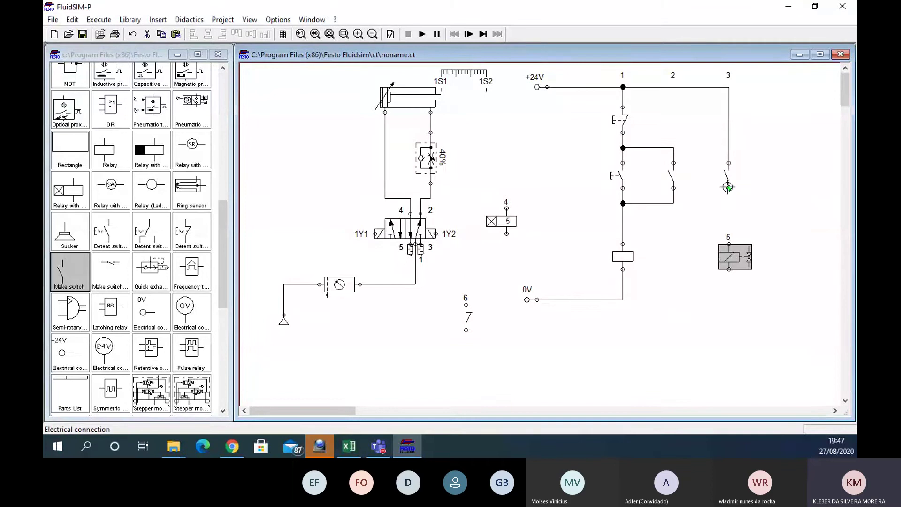
left_click_drag(728, 188, 729, 245)
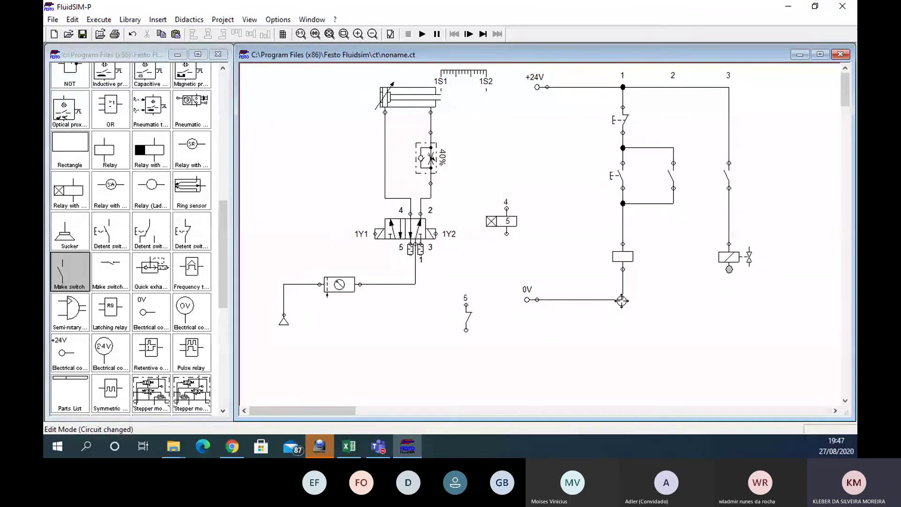
left_click_drag(622, 269, 624, 300)
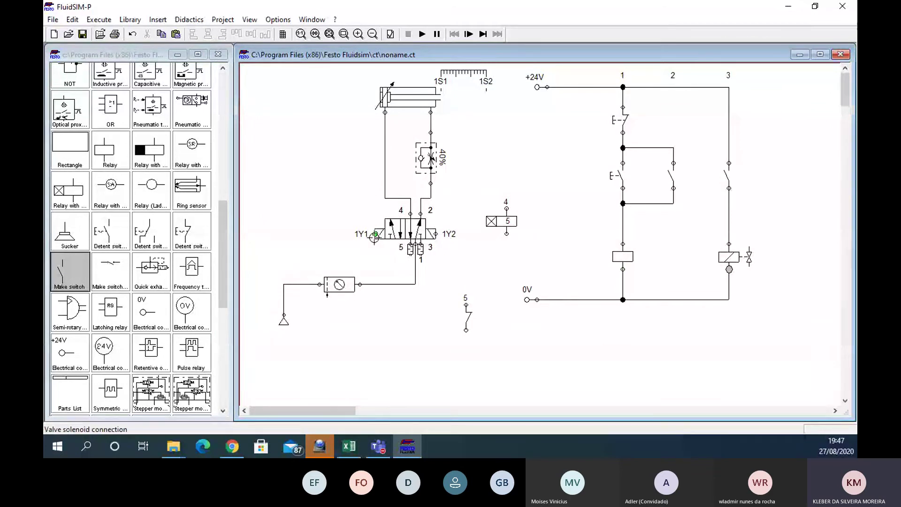
Label the valve solenoid 1Y1 and the relay coil K1
double_click(730, 271)
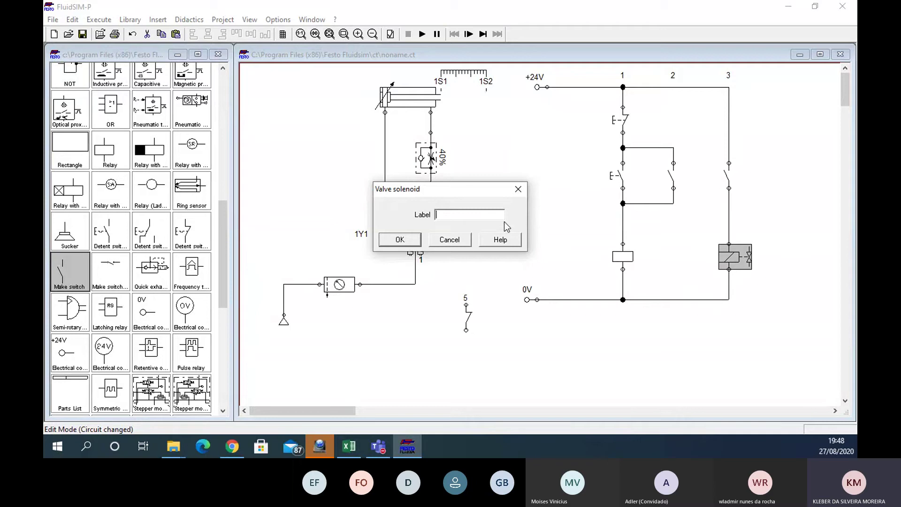
type("1")
type("1y")
type("1")
left_click(400, 240)
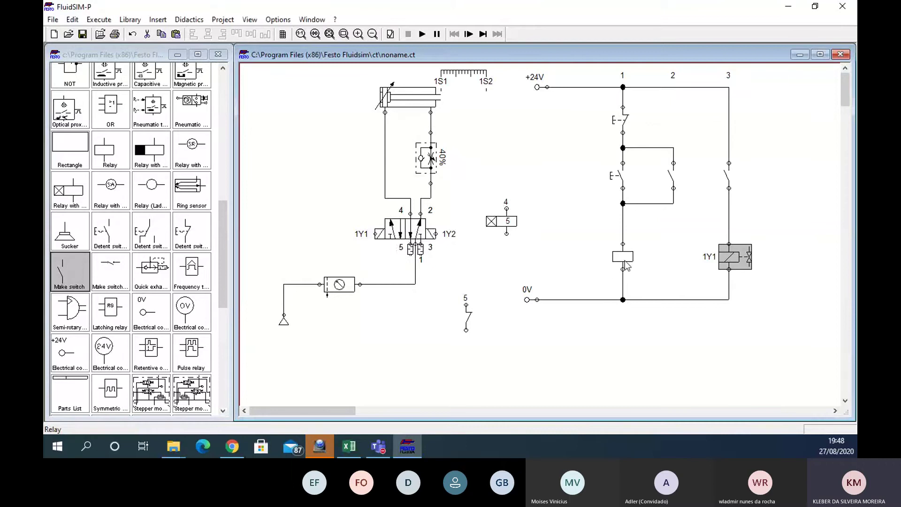
double_click(622, 257)
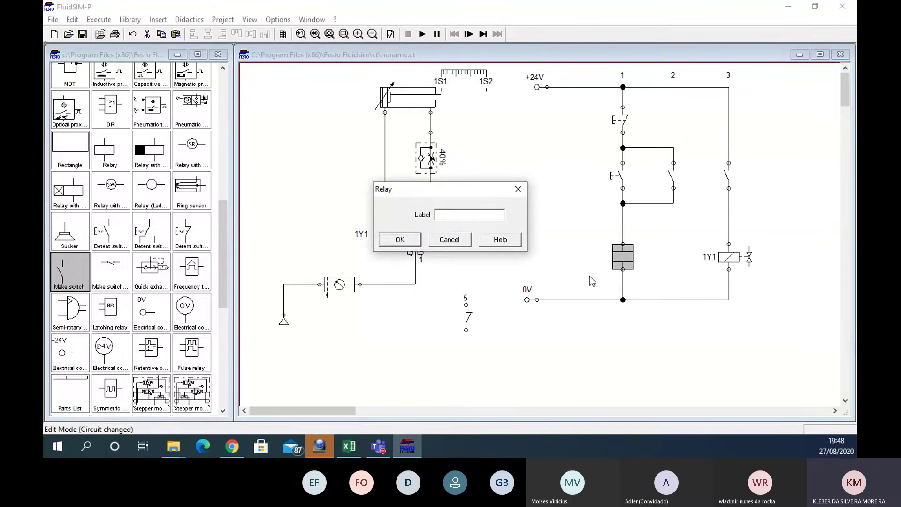
type("k1")
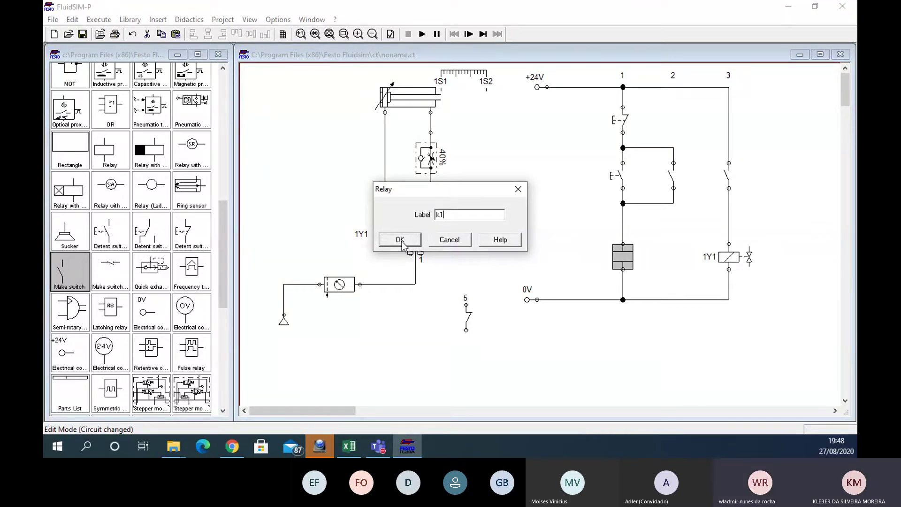
left_click(401, 241)
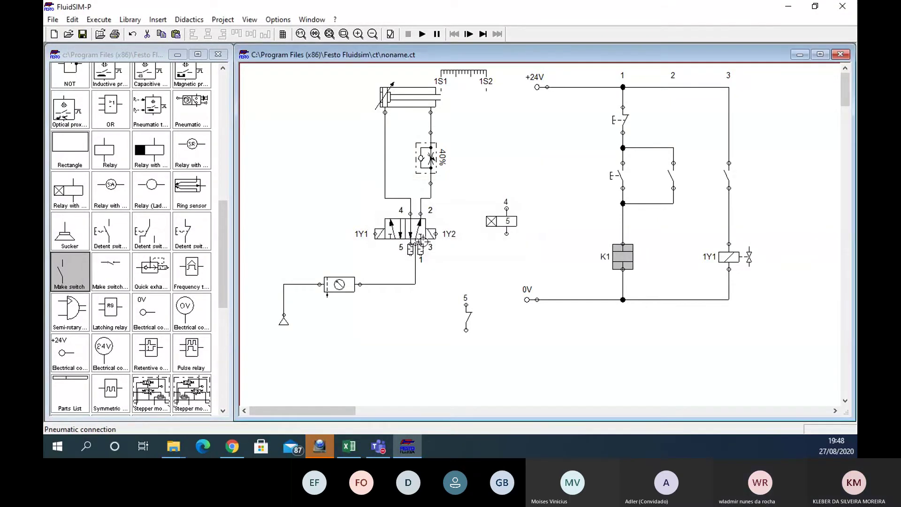
Label the break pushbutton B0 and the make pushbutton B1
double_click(619, 122)
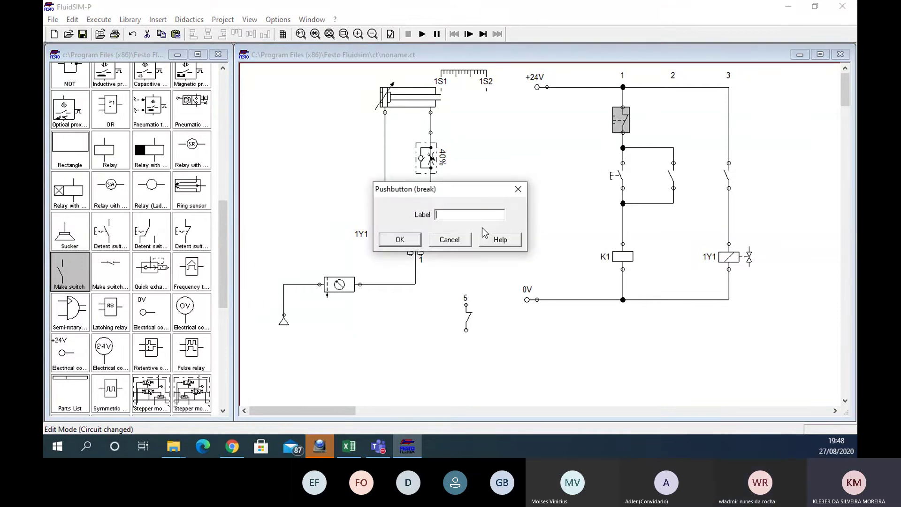
type("b0")
left_click(418, 237)
double_click(618, 176)
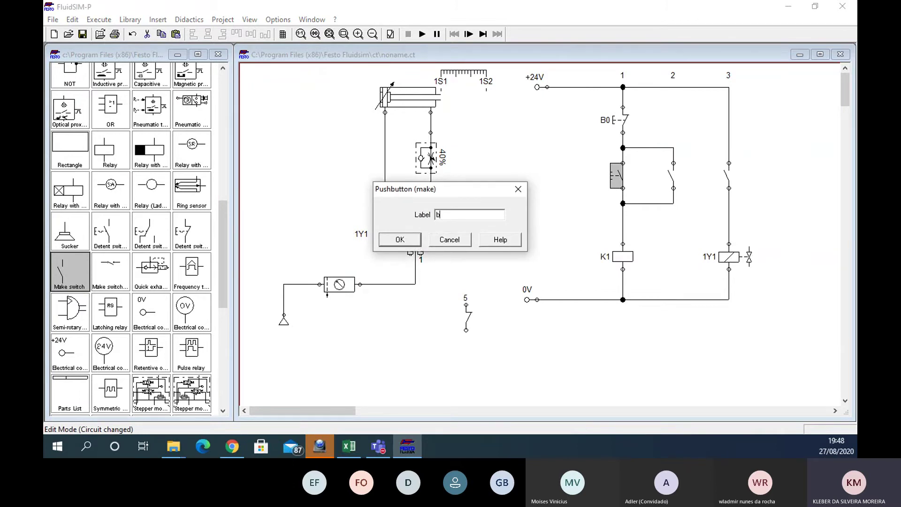
left_click(399, 239)
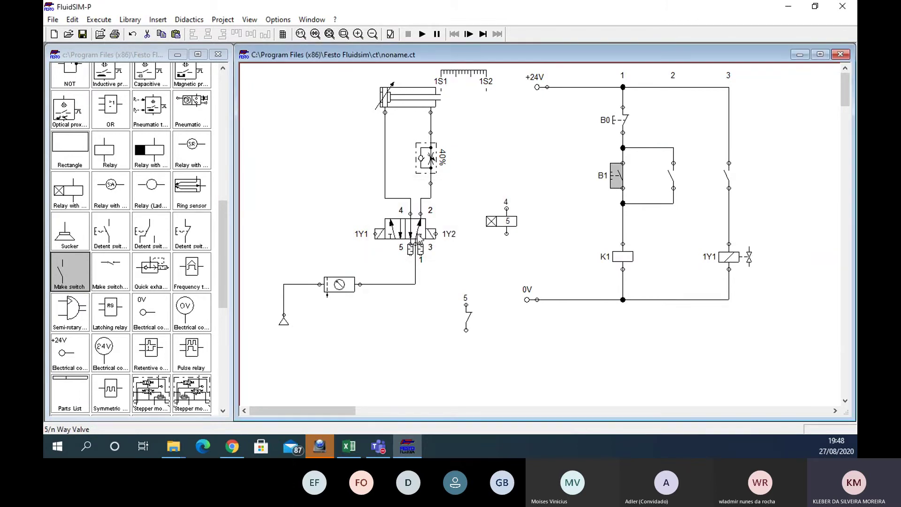
Label both the holding make switch and the make switch above solenoid 1Y1 as K1
double_click(670, 179)
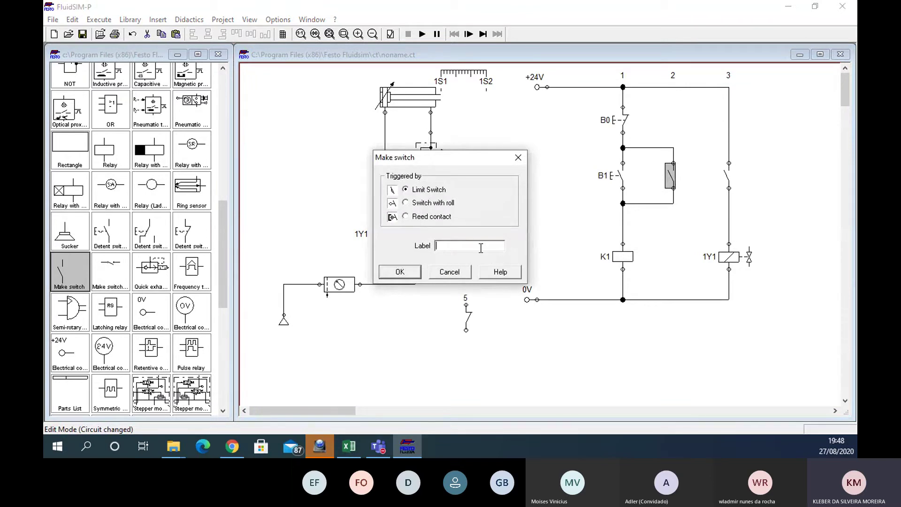
type("k")
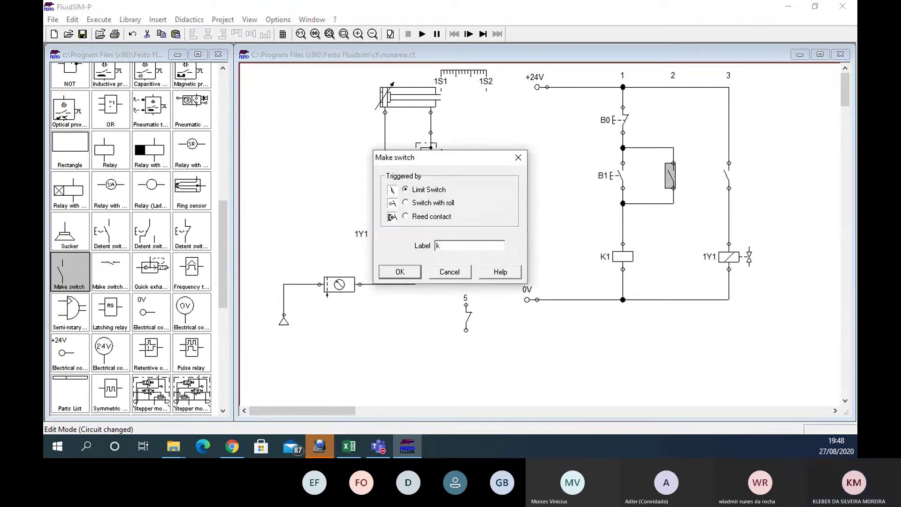
type("1")
left_click(398, 272)
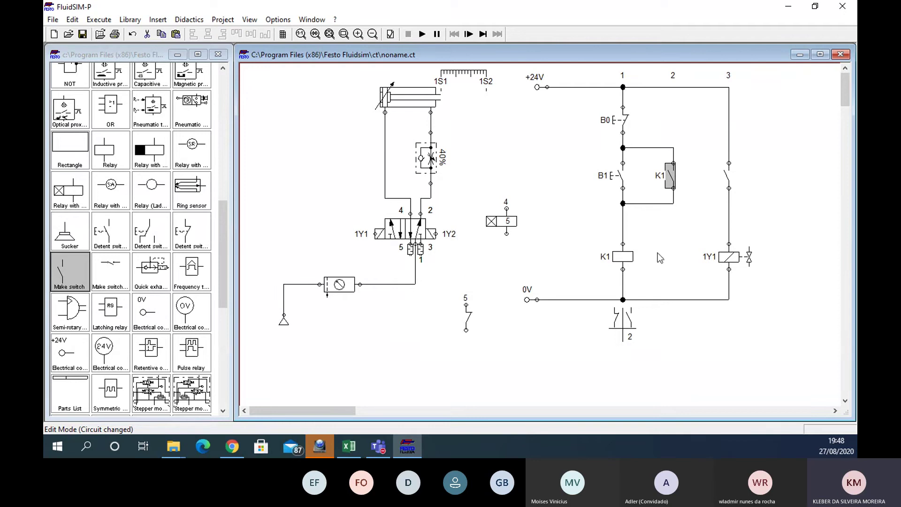
left_click(664, 218)
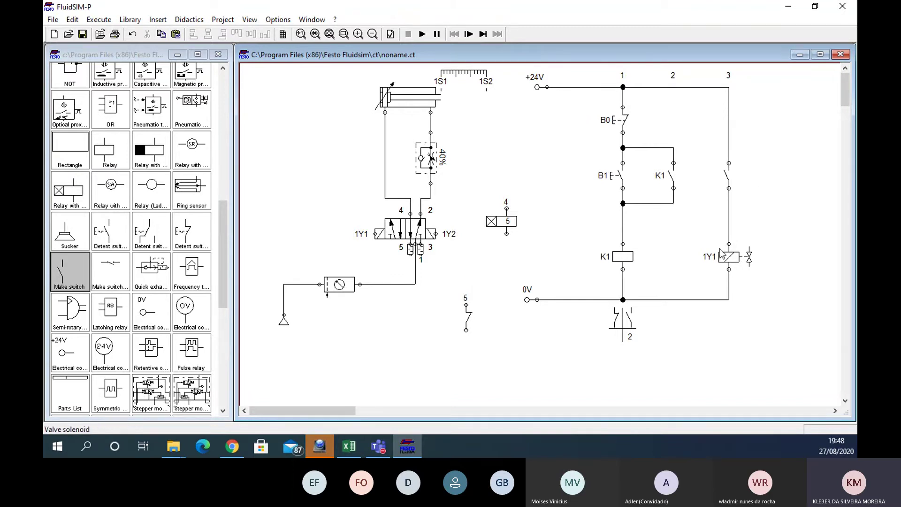
double_click(728, 179)
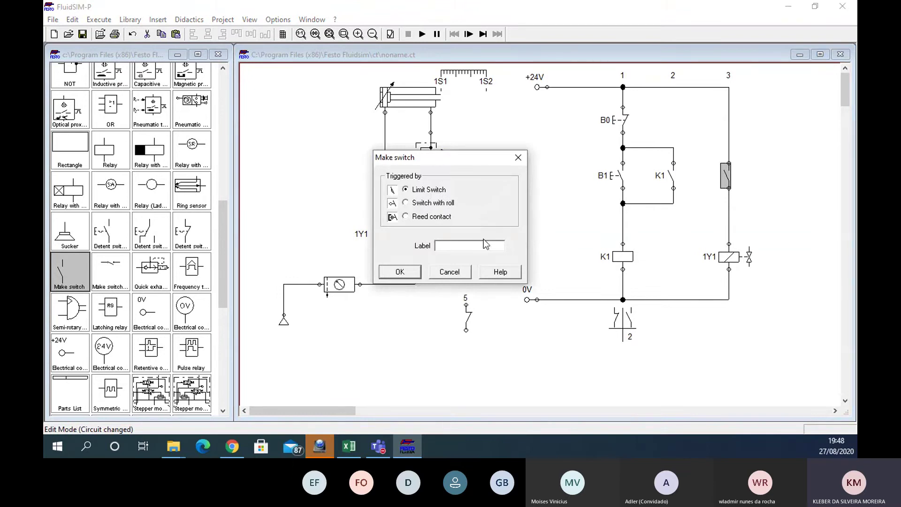
type("k1")
left_click(399, 273)
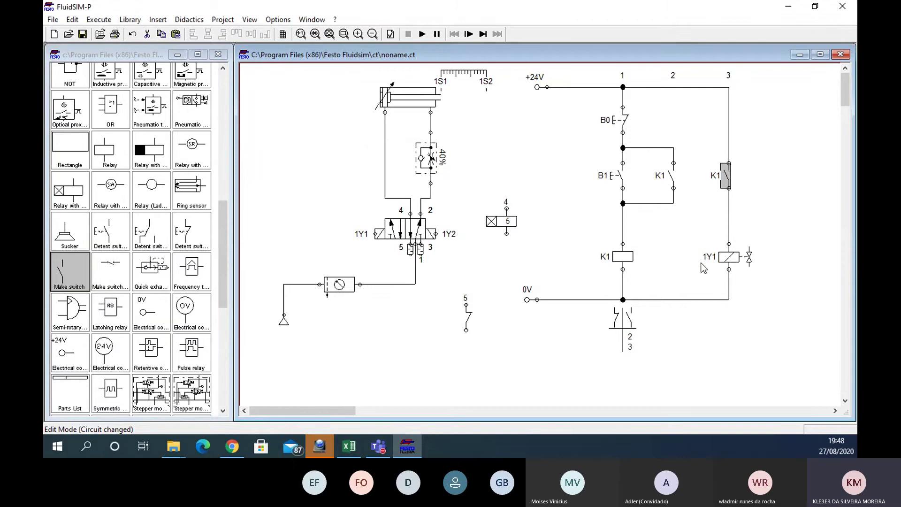
left_click(686, 230)
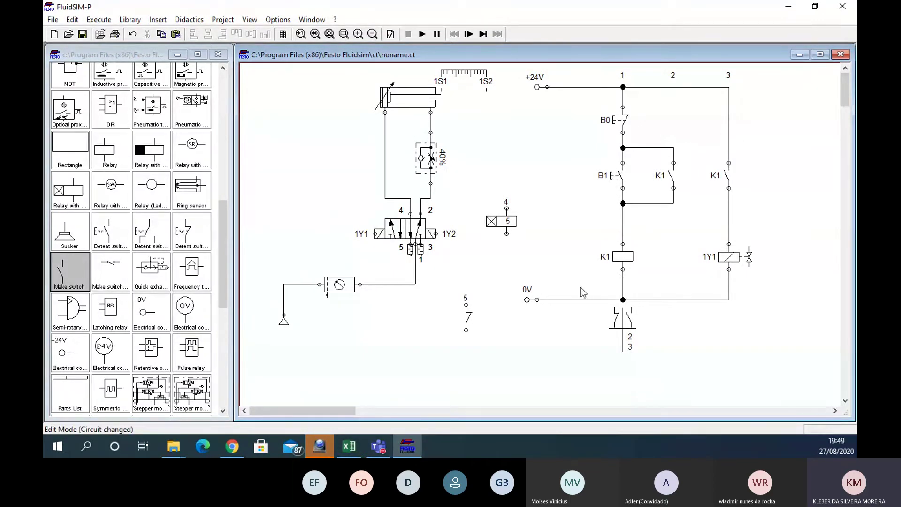
Designate the upper and lower terminals of break pushbutton B0 as 1 and 2
double_click(622, 108)
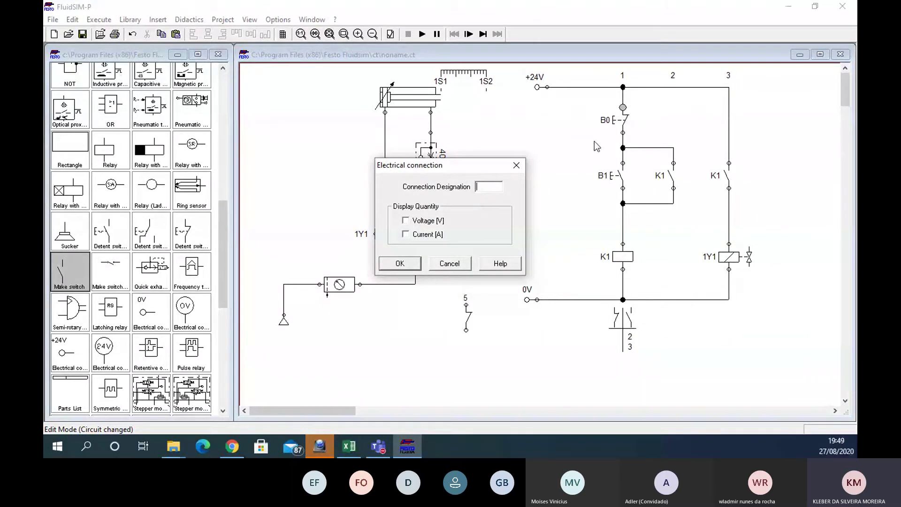
type("1")
left_click(408, 264)
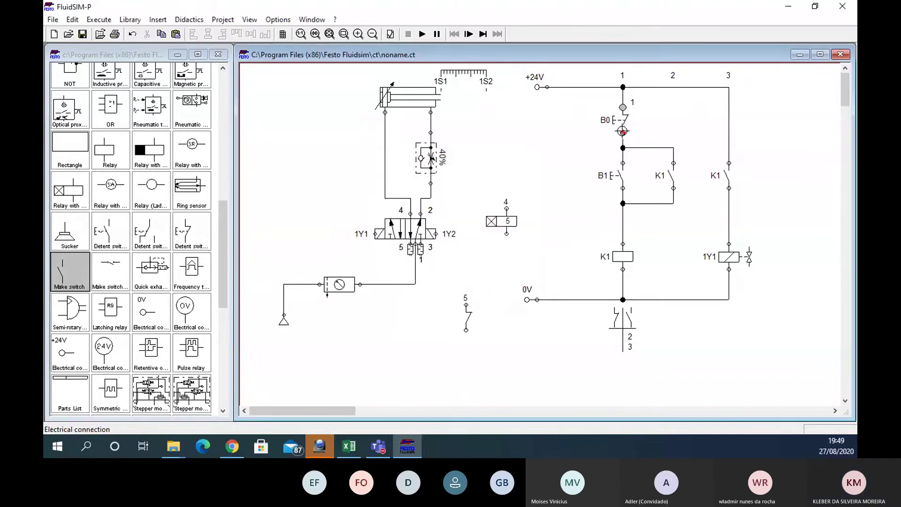
double_click(622, 133)
type("2")
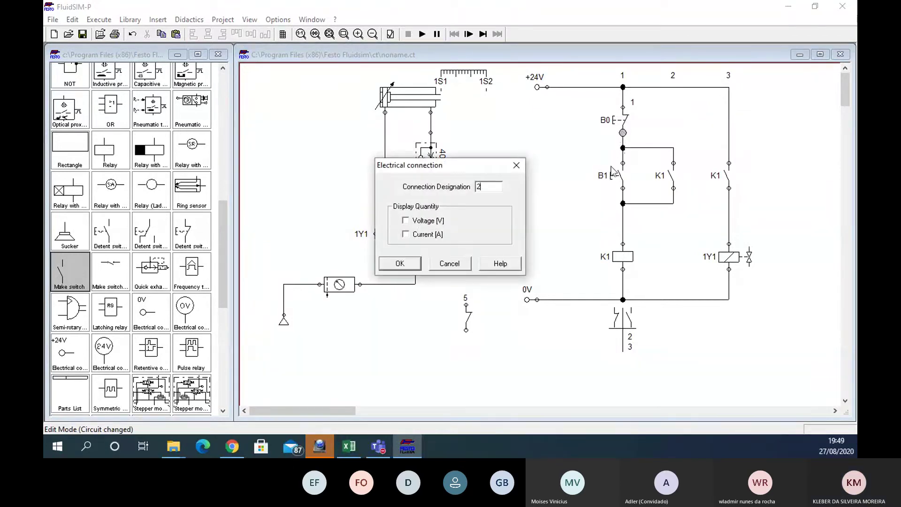
left_click(402, 263)
Designate the upper and lower terminals of make pushbutton B1 as 3 and 4
double_click(623, 163)
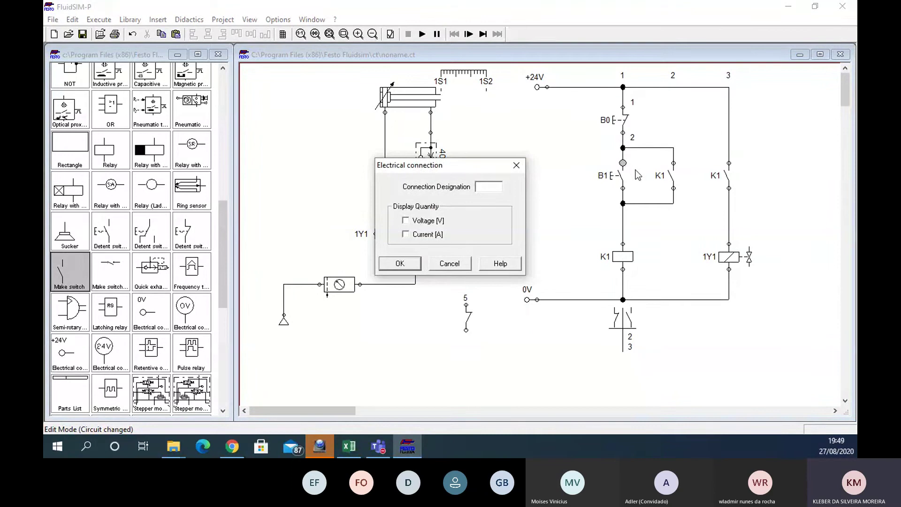
left_click(400, 263)
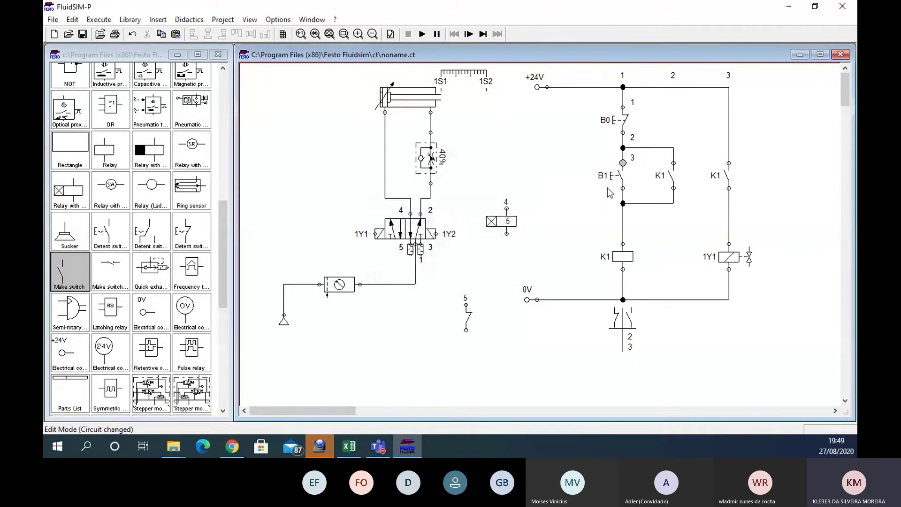
double_click(623, 189)
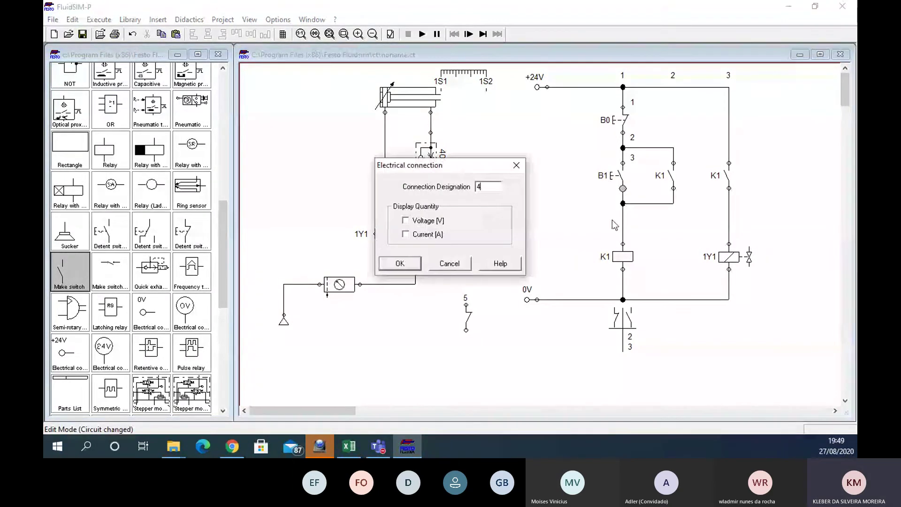
left_click(400, 263)
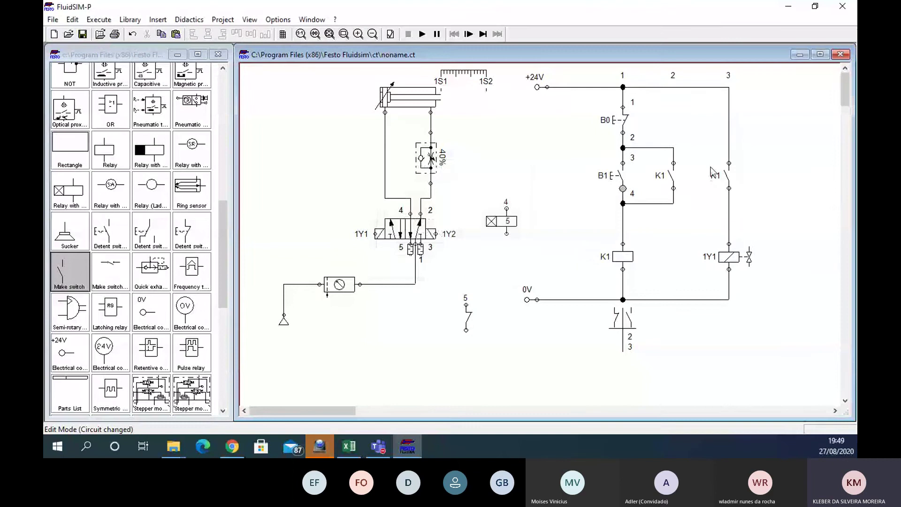
Designate the upper and lower terminals of the K1 holding contact as 13 and 14
double_click(674, 163)
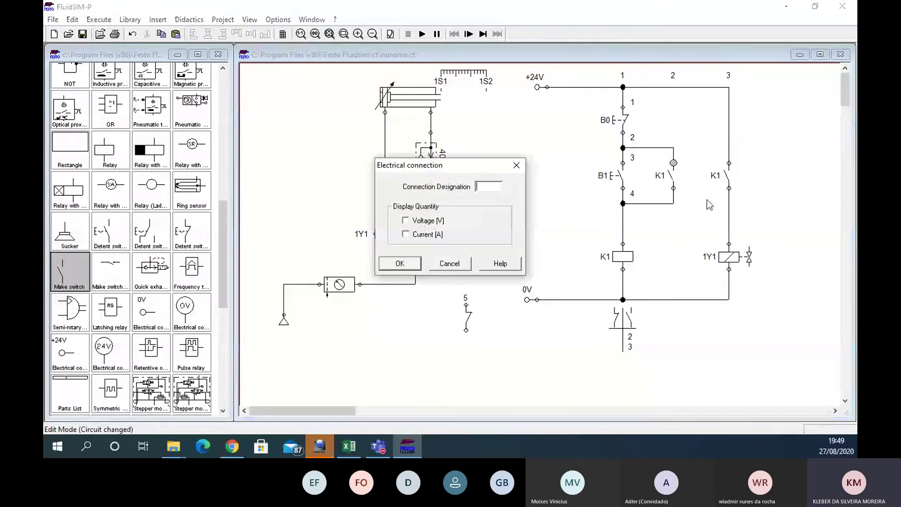
type("13")
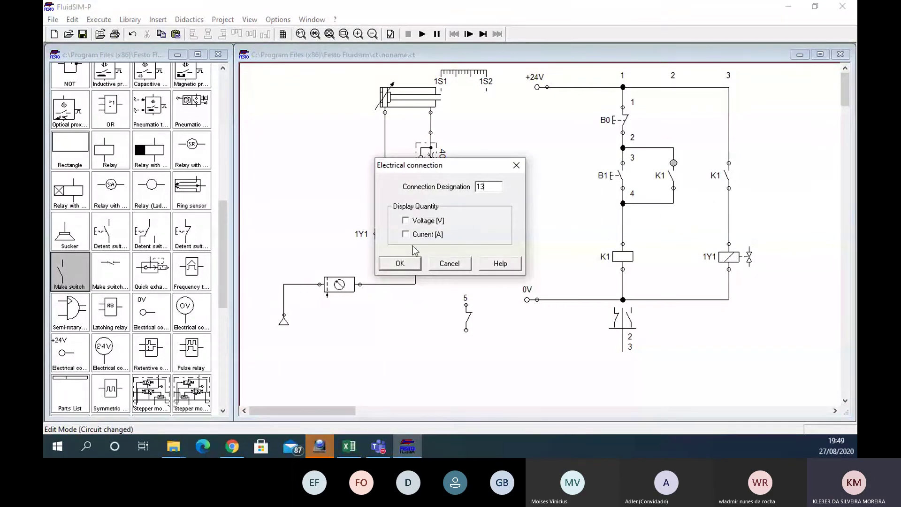
left_click(402, 263)
double_click(674, 188)
type("14")
left_click(401, 263)
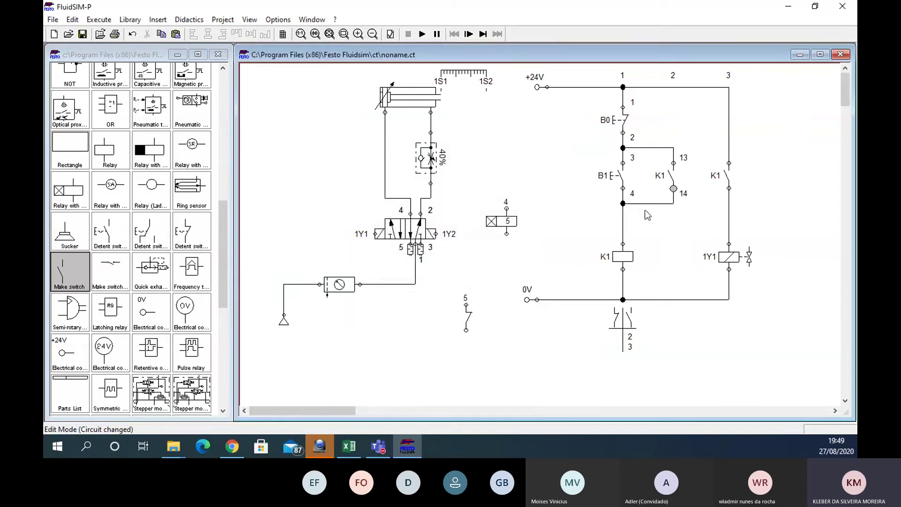
Designate the upper terminal of the K1 contact above solenoid 1Y1 as 23
double_click(727, 164)
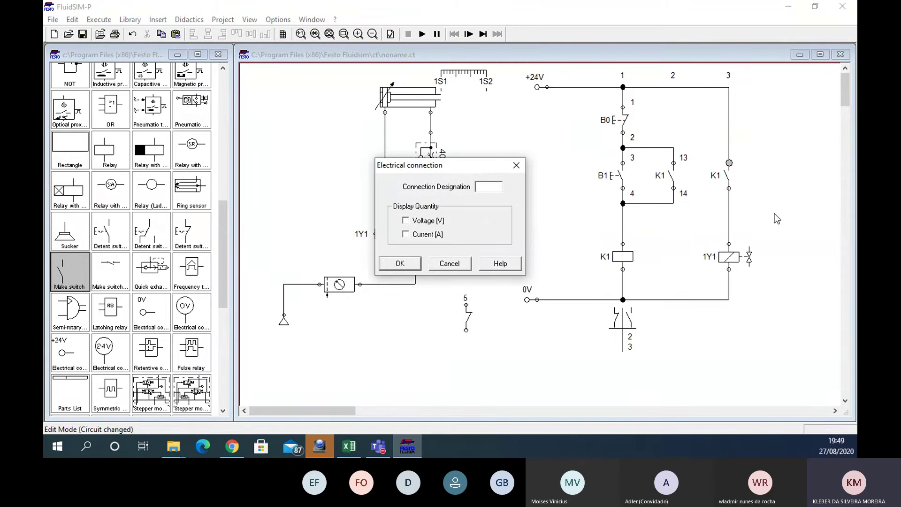
type("23")
left_click(388, 265)
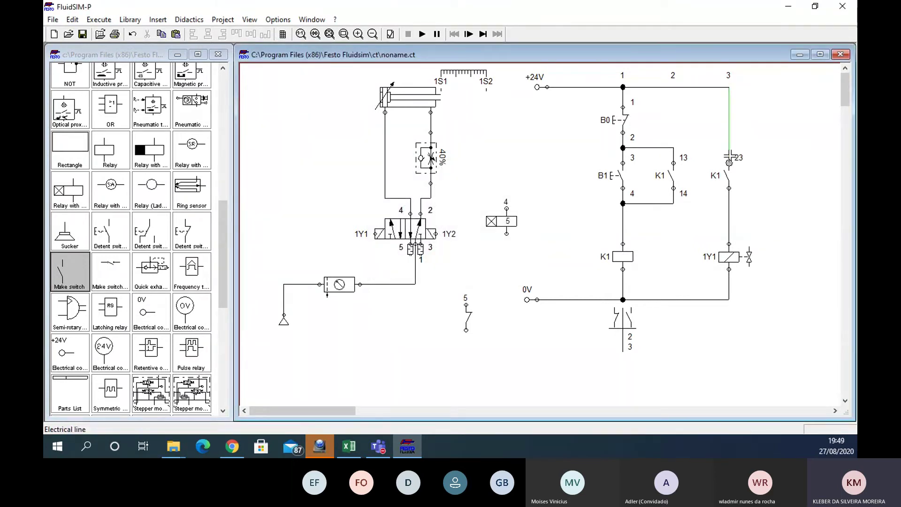
Designate the lower terminal of the K1 contact above solenoid 1Y1 as 24
double_click(729, 188)
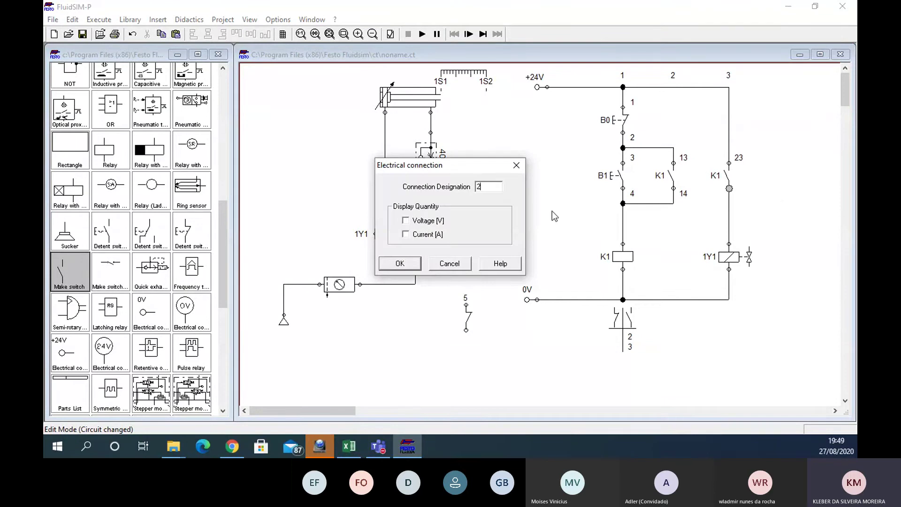
type("24")
left_click(409, 264)
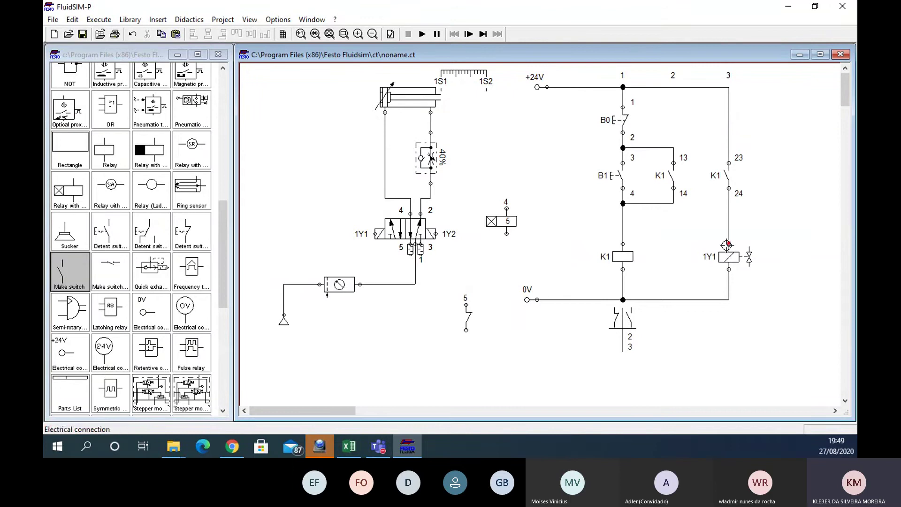
Designate the upper and lower terminals of the K1 relay coil as A1 and A2
double_click(623, 244)
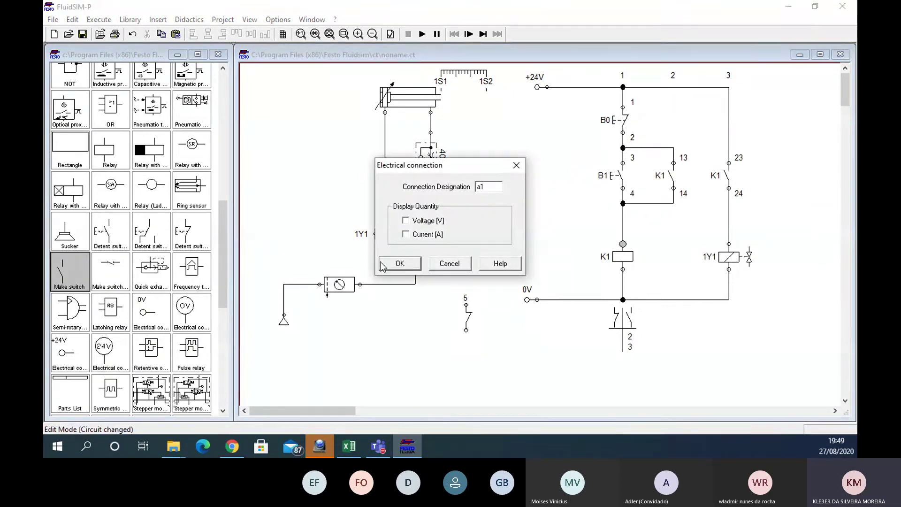
left_click(400, 265)
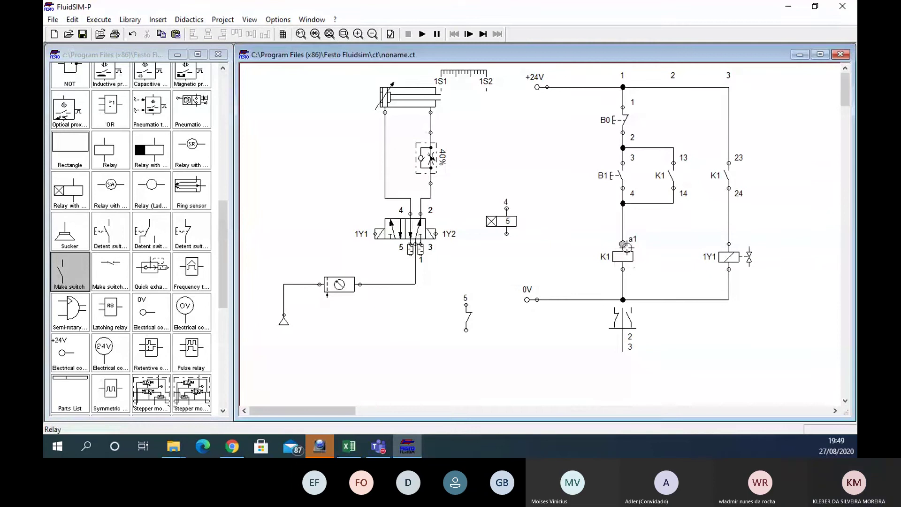
double_click(623, 244)
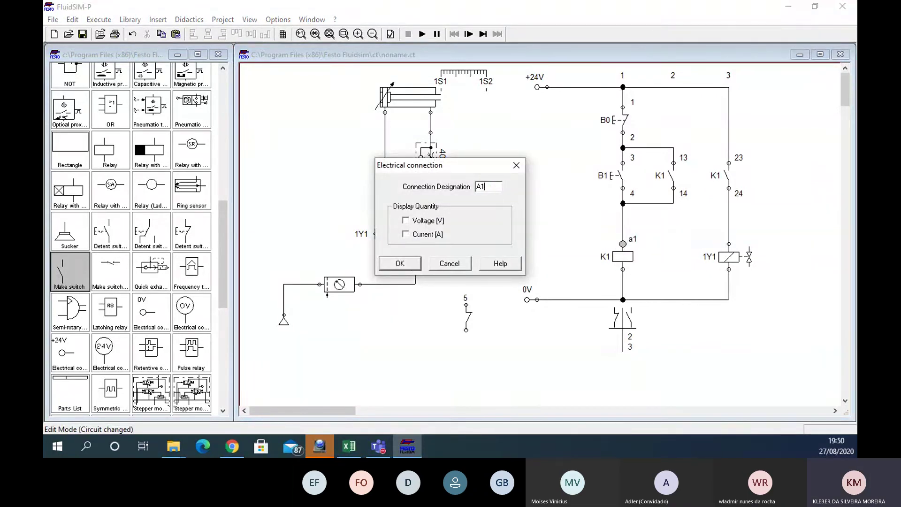
type("A1")
left_click(411, 265)
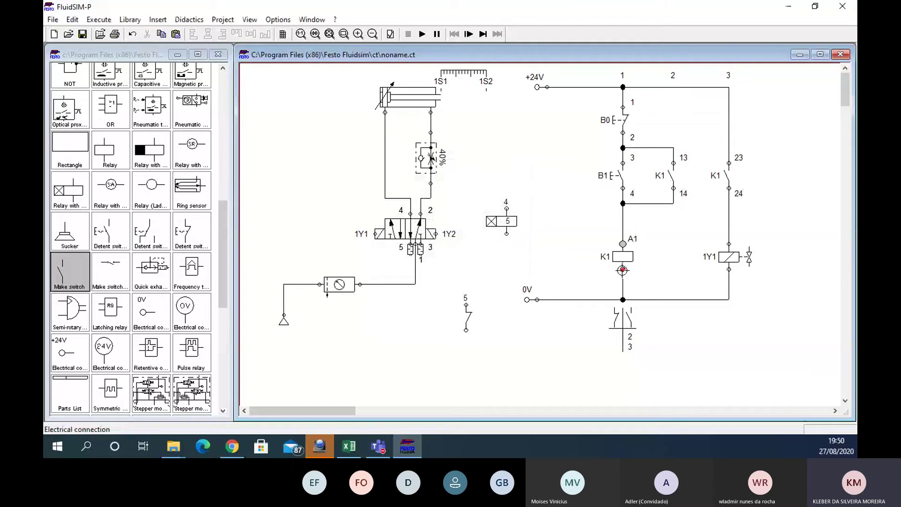
double_click(623, 270)
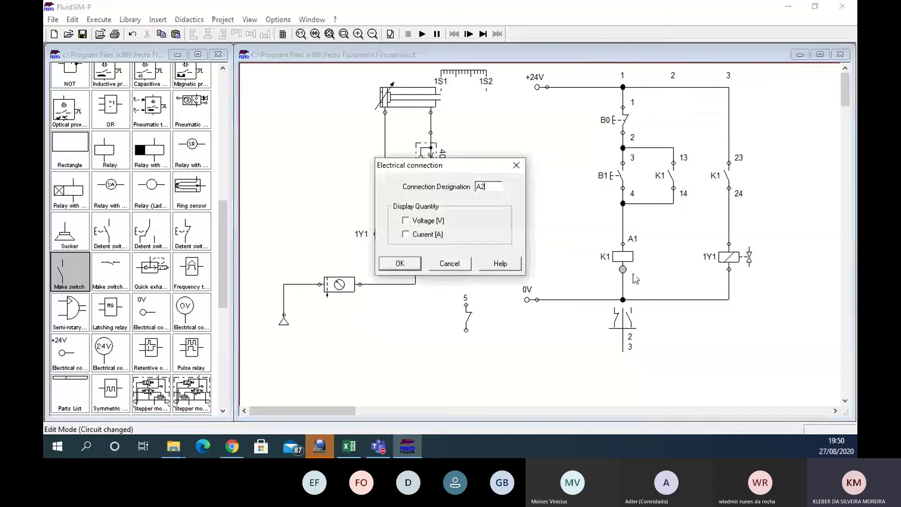
type("A2")
left_click(390, 266)
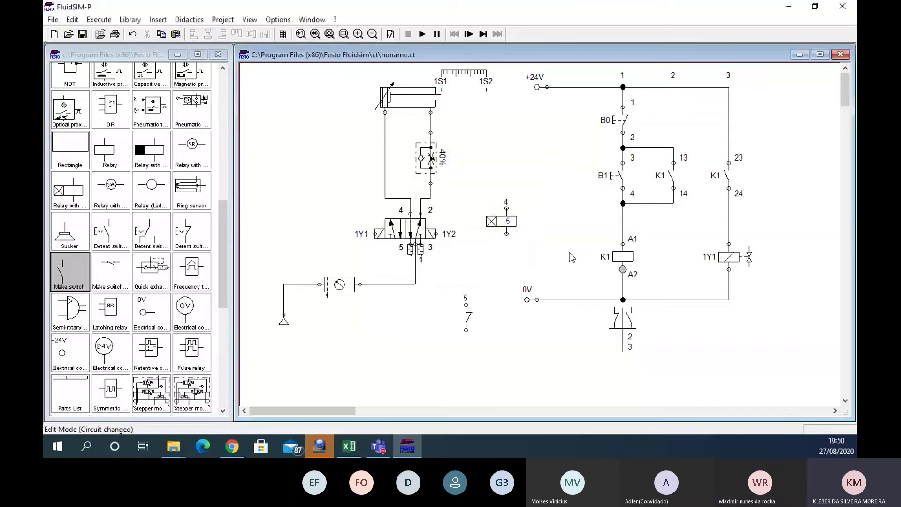
Designate the upper and lower terminals of valve solenoid 1Y1 as A1 and A2
double_click(727, 244)
type("A")
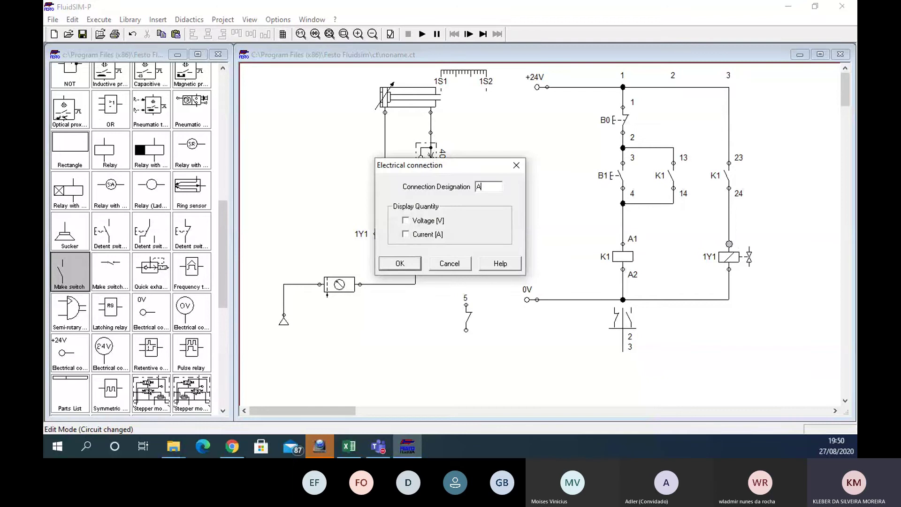
type("1")
left_click(416, 266)
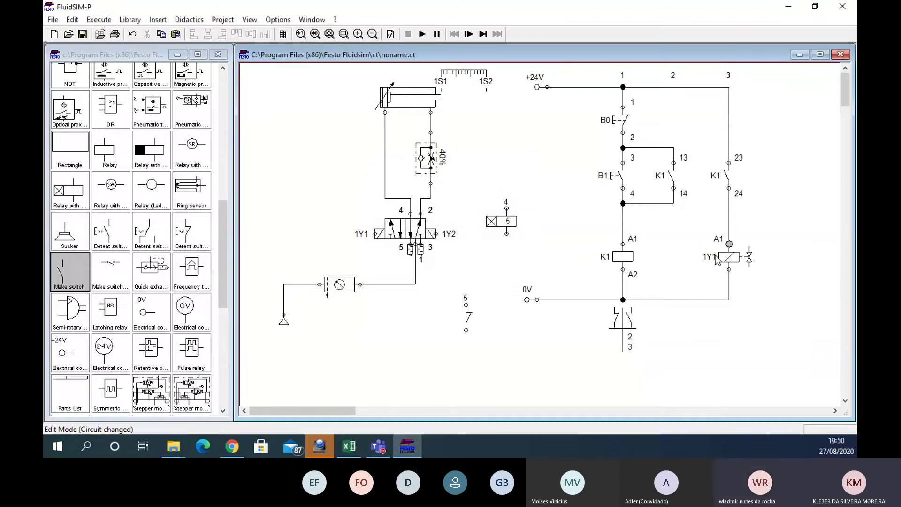
double_click(729, 269)
type("A2")
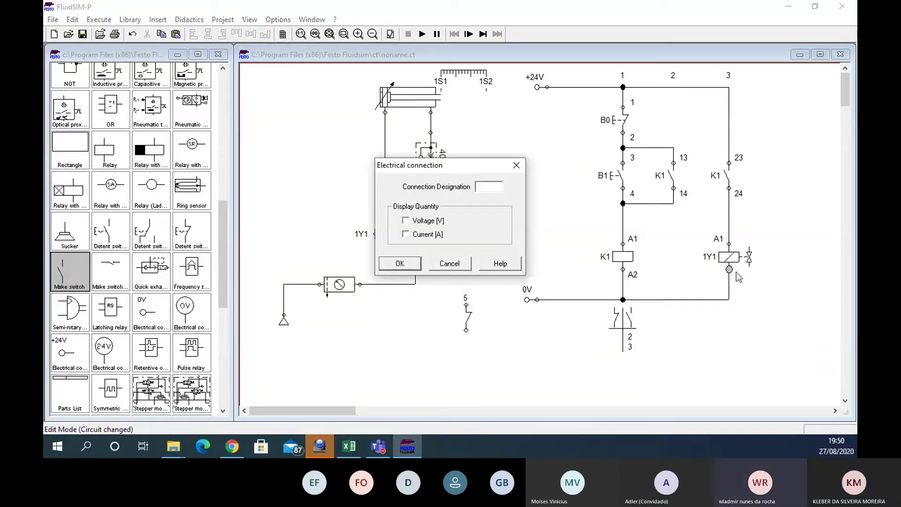
left_click(394, 266)
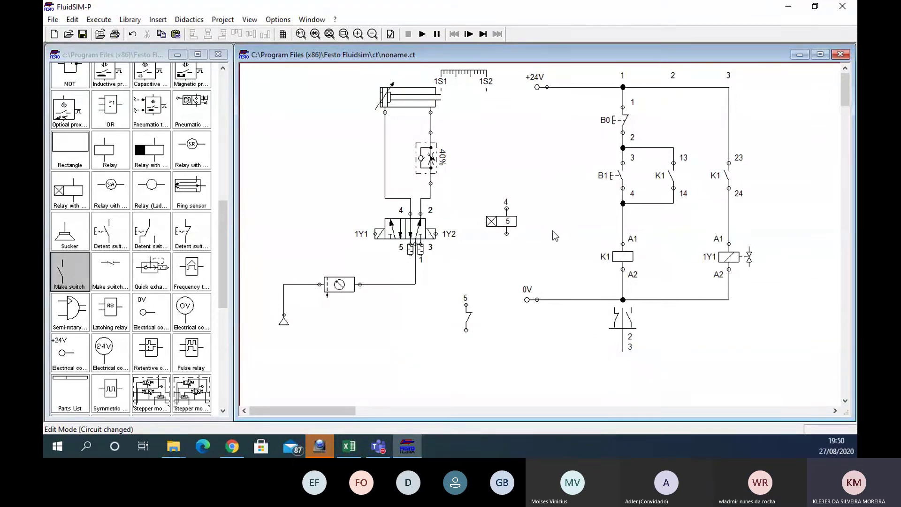
Delete the unconnected delay relay and the unconnected break switch between the pneumatic and electrical circuits
left_click(509, 227)
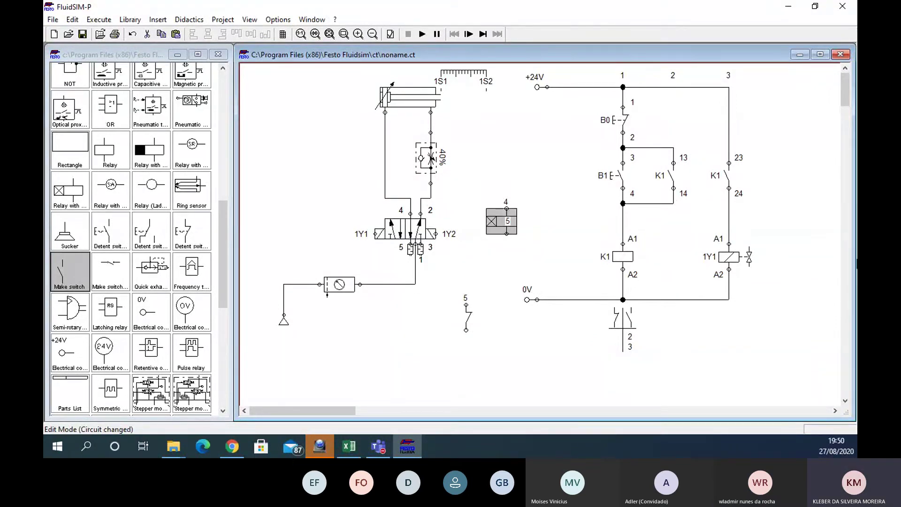
key("Delete")
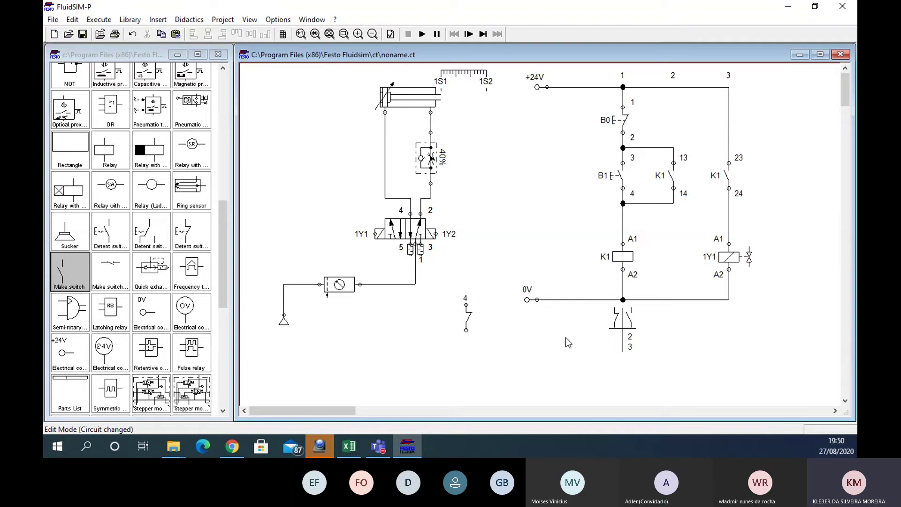
left_click(468, 317)
key("Delete")
left_click(400, 284)
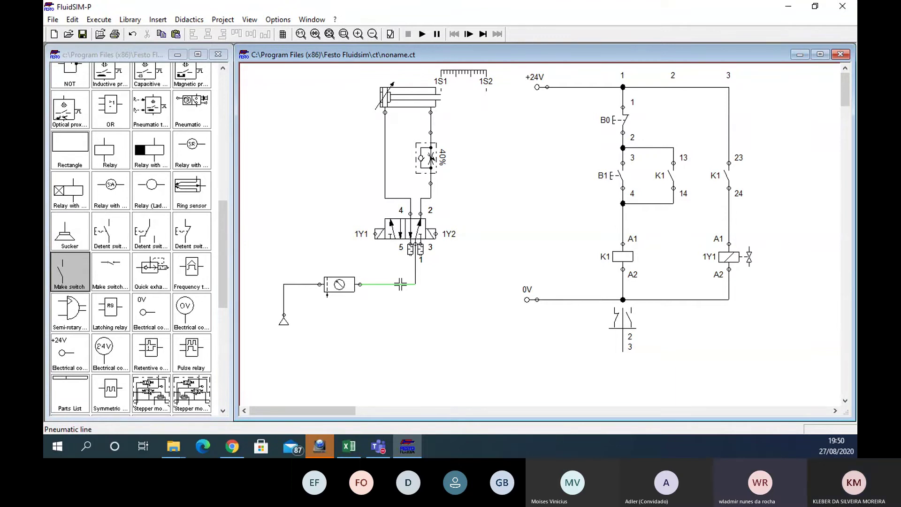
left_click(448, 255)
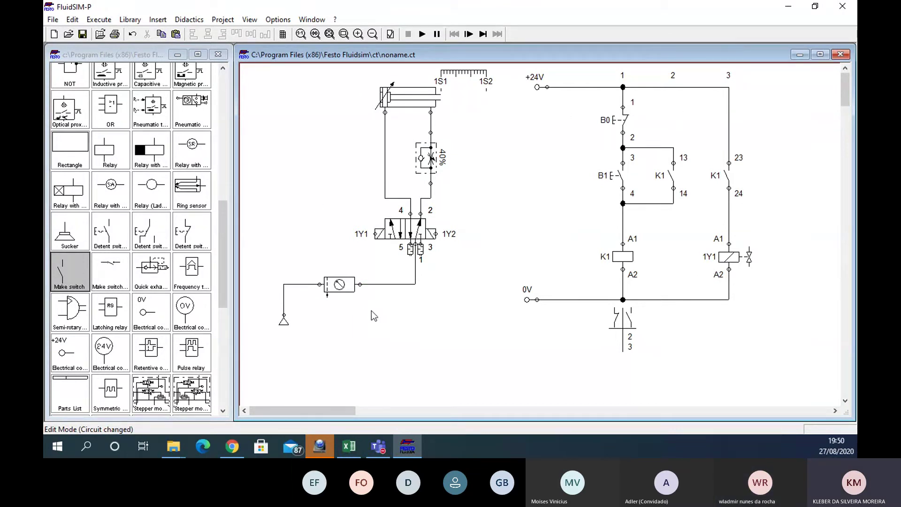
Examine the pneumatic circuit and the electrical control circuit in turn, including the cylinder, the valve and solenoid 1Y1
left_click_drag(468, 367, 262, 78)
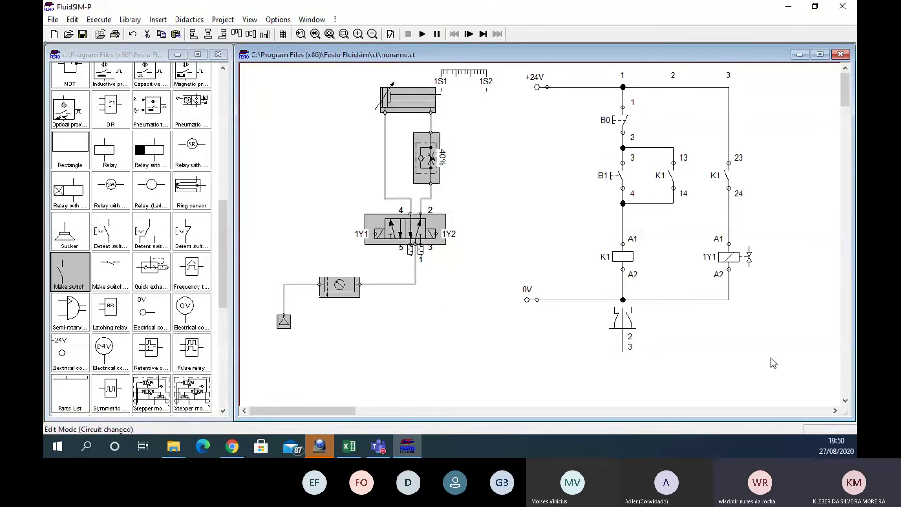
left_click(786, 371)
left_click_drag(784, 368, 509, 63)
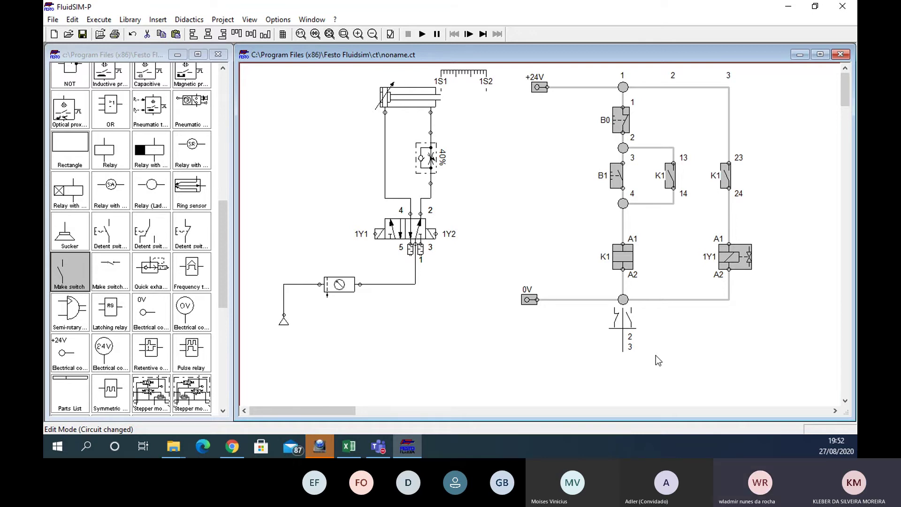
left_click(568, 290)
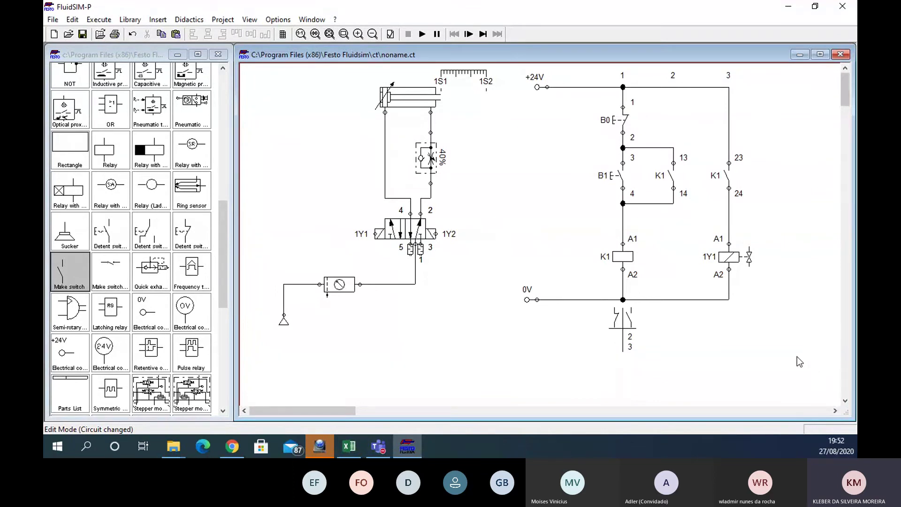
left_click_drag(783, 381, 514, 65)
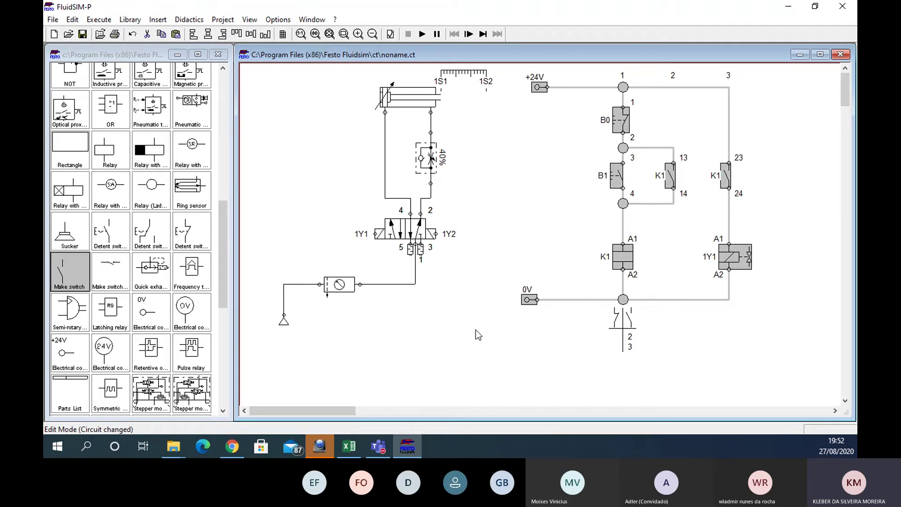
left_click_drag(510, 372, 296, 91)
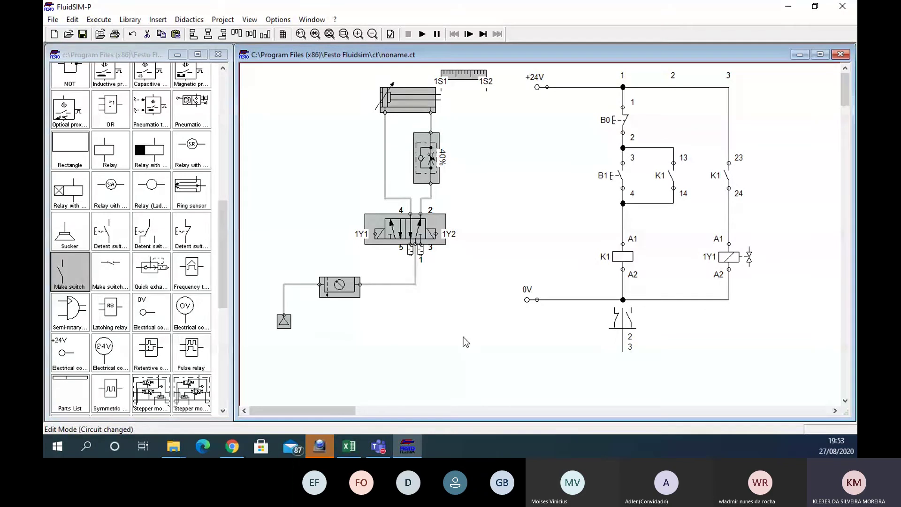
left_click(472, 353)
left_click_drag(497, 358, 265, 66)
left_click_drag(767, 387, 542, 123)
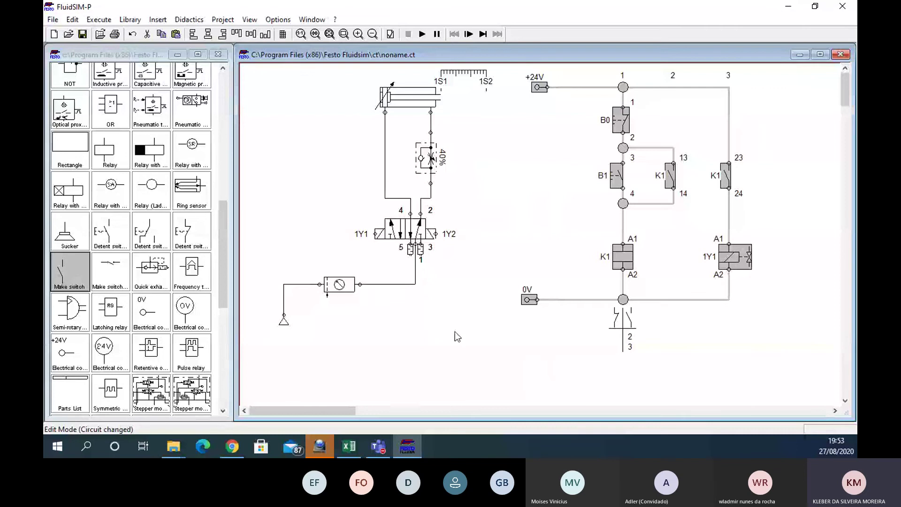
left_click_drag(469, 346, 292, 63)
left_click(338, 225)
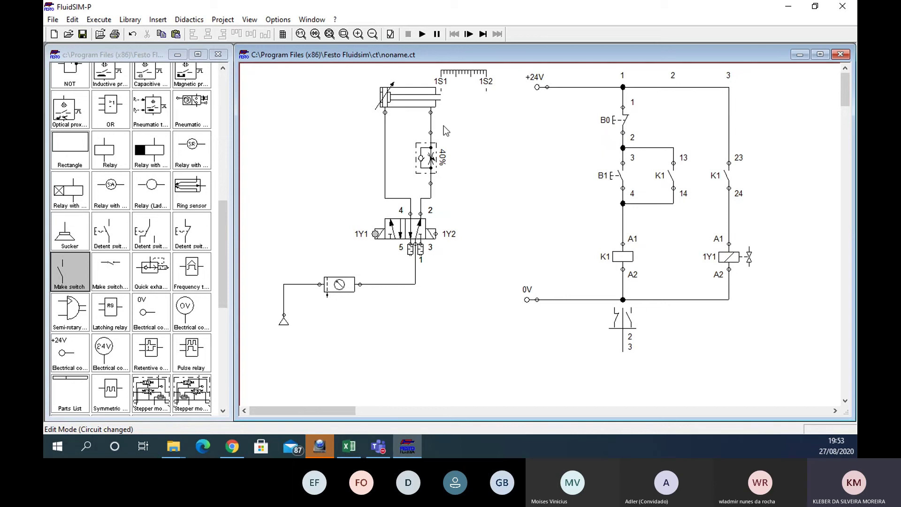
left_click(395, 107)
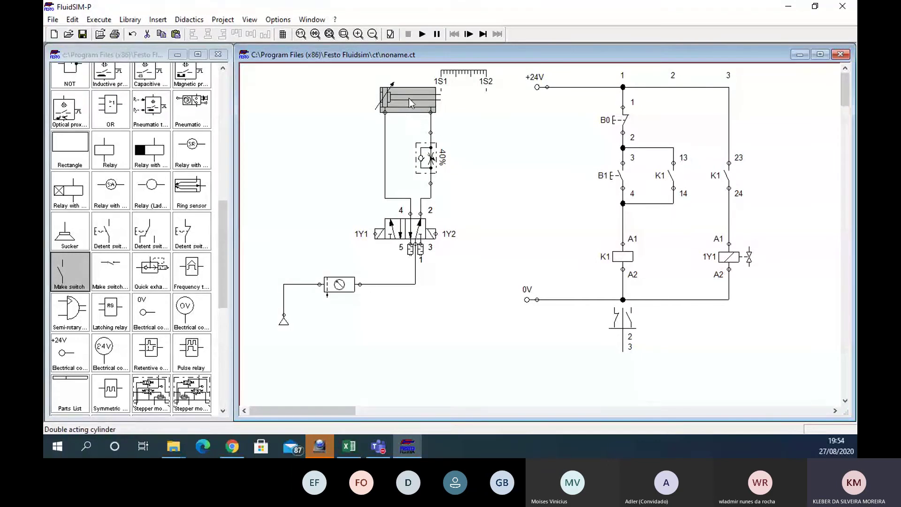
mouse_move(411, 112)
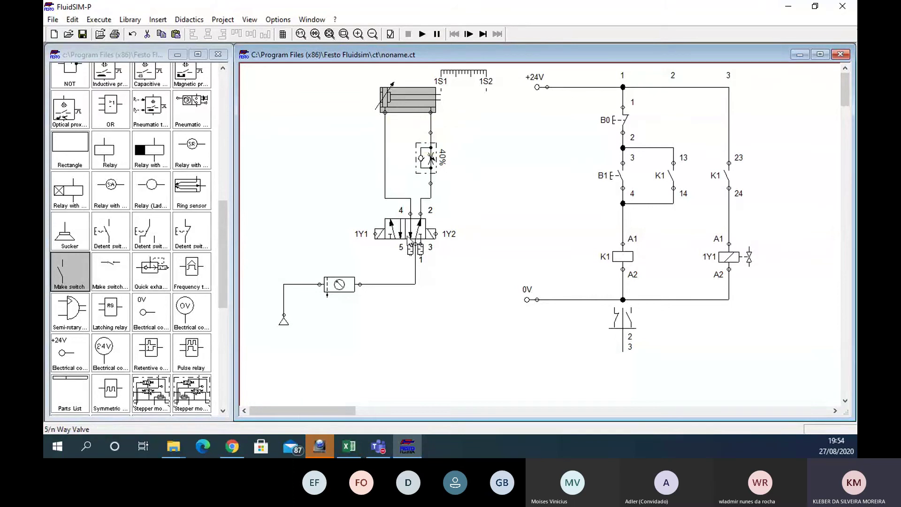
left_click(358, 240)
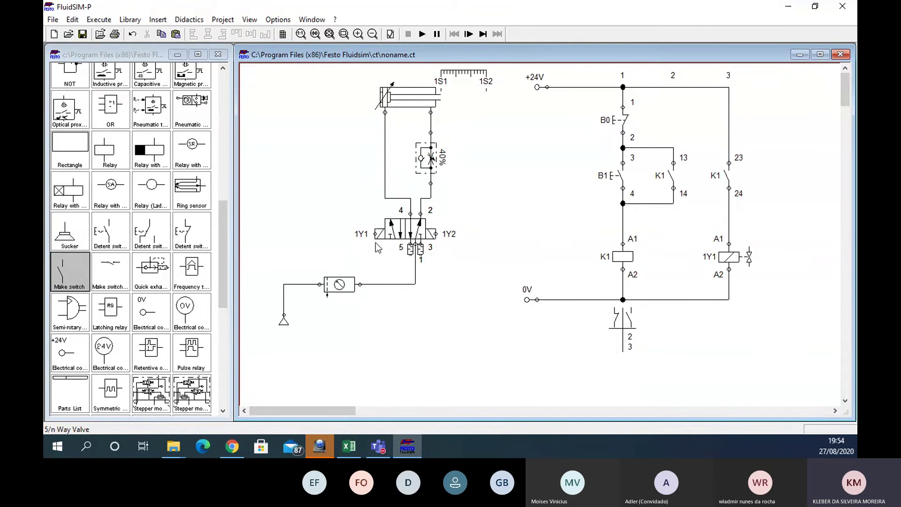
left_click(730, 262)
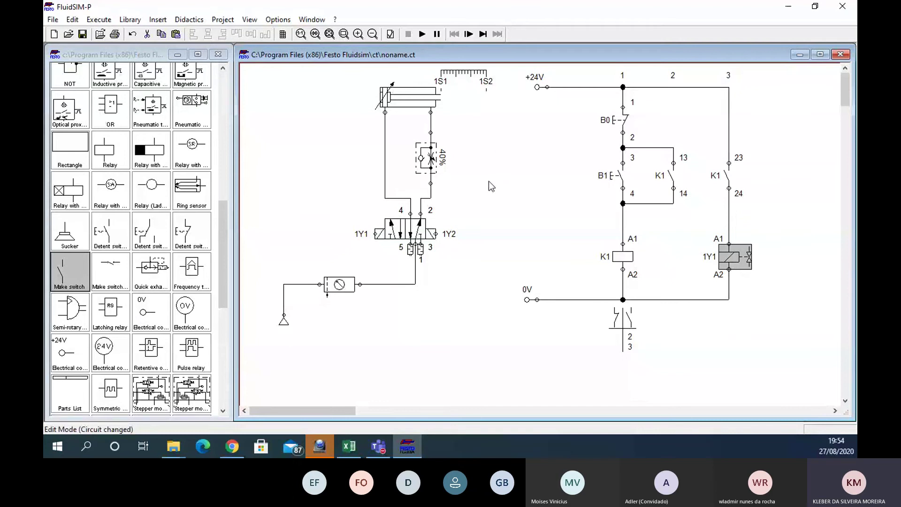
Simulate the circuit, actuate pushbutton B1 to test the K1 latch and cylinder advance, and stop the simulation
left_click(421, 34)
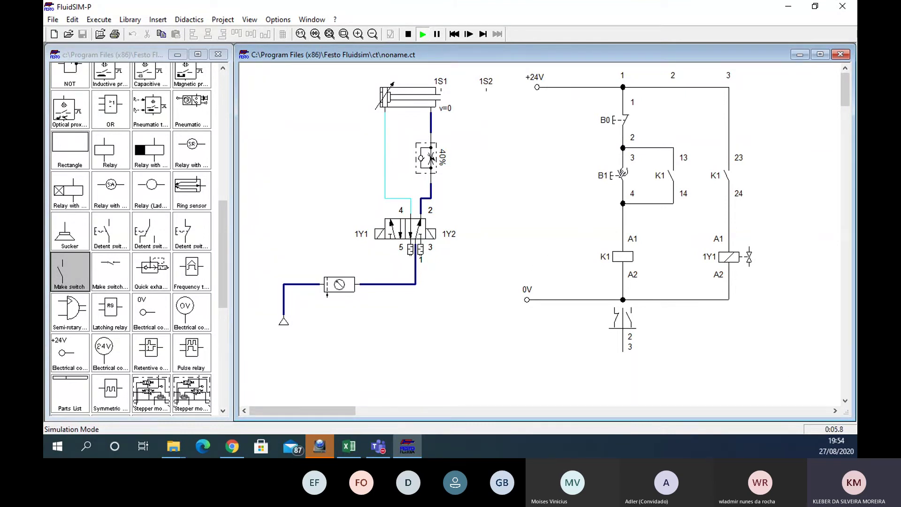
left_click(622, 174)
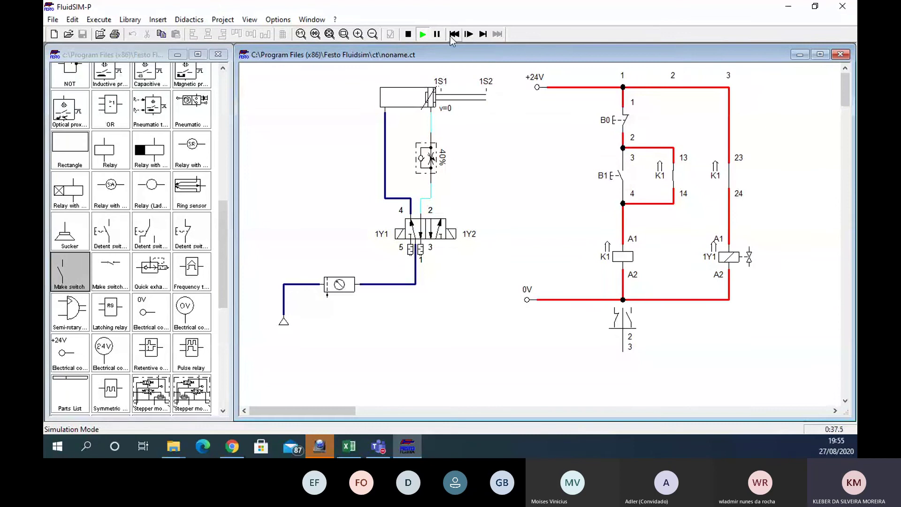
left_click(408, 35)
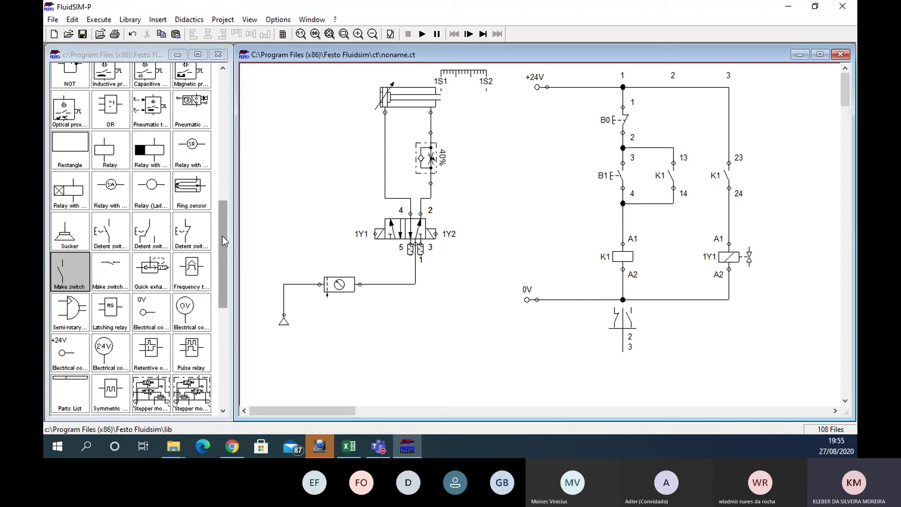
Place a break switch to the right of the solenoid 1Y1 branch and connect its upper terminal to the +24V line
left_click_drag(222, 241, 222, 339)
left_click_drag(151, 394, 792, 116)
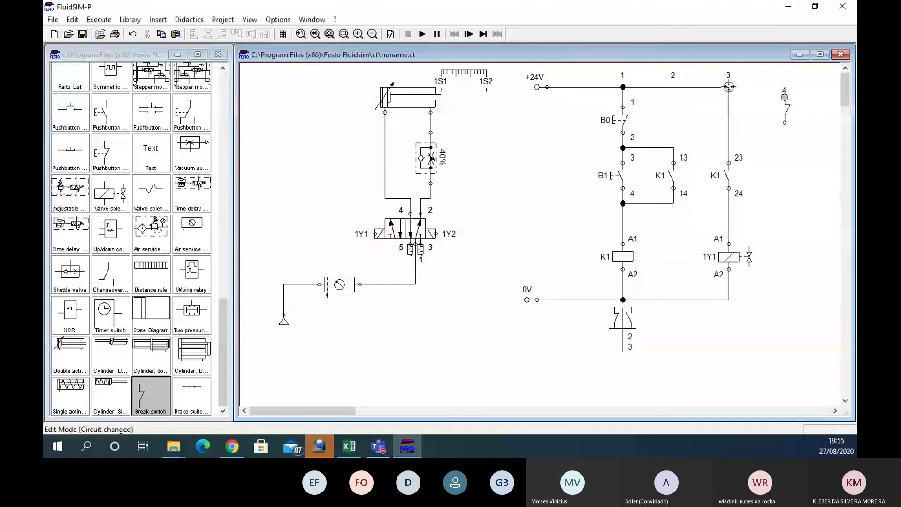
left_click_drag(728, 87, 784, 97)
Label the new break switch in current path 4 as K1
double_click(786, 110)
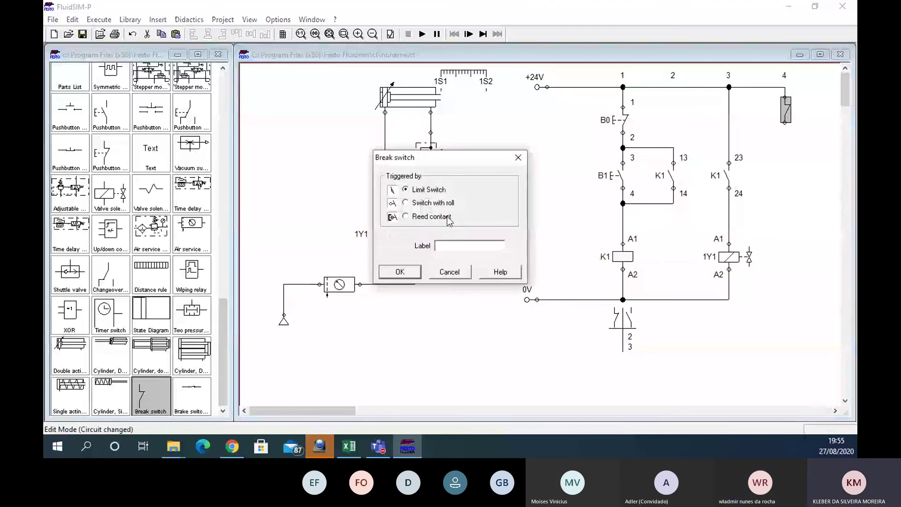
type("K")
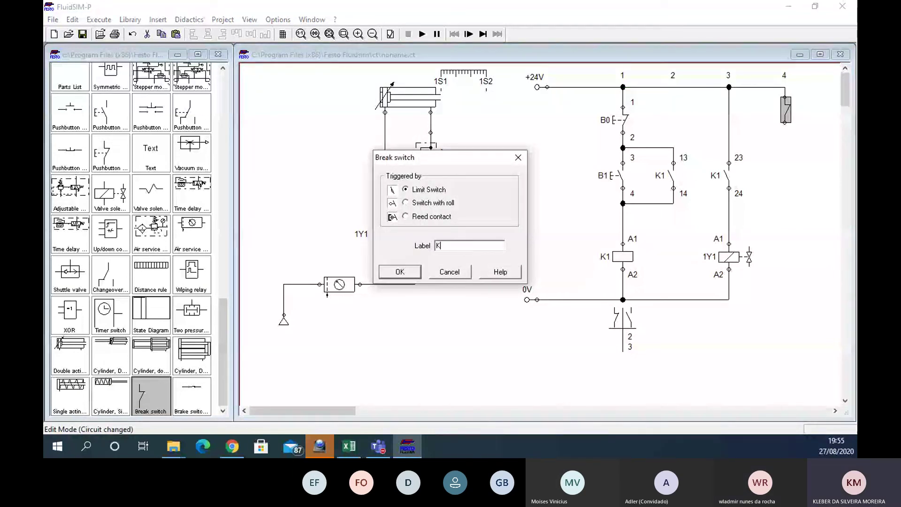
type("1")
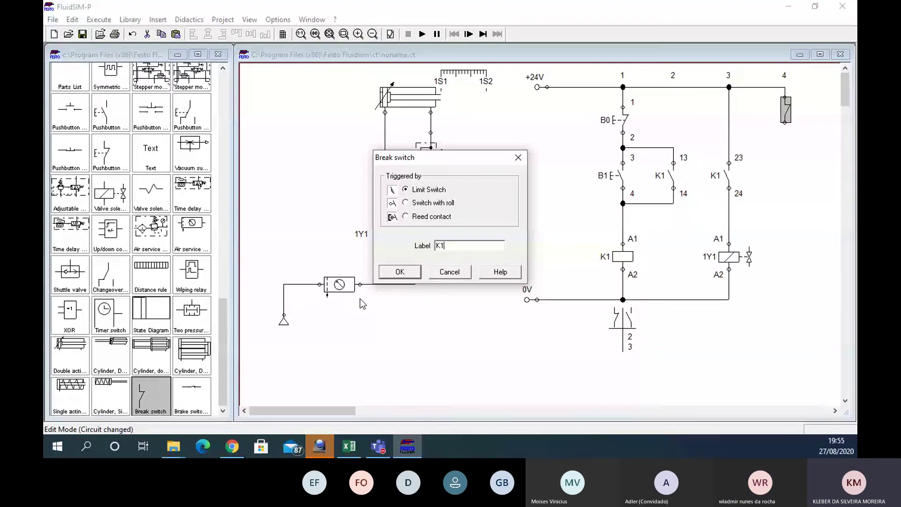
left_click(399, 272)
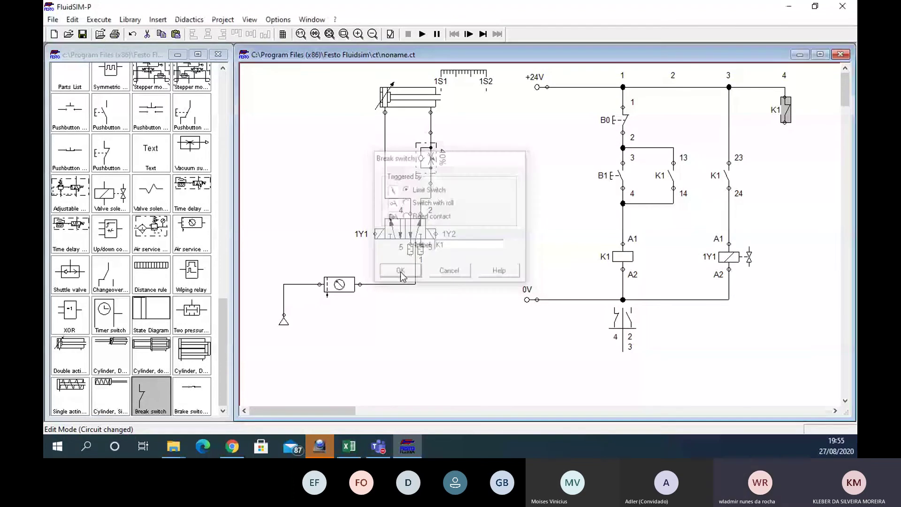
Designate the K1 break switch's terminals 31 and 32, and move the switch slightly down to line up with B0
double_click(783, 96)
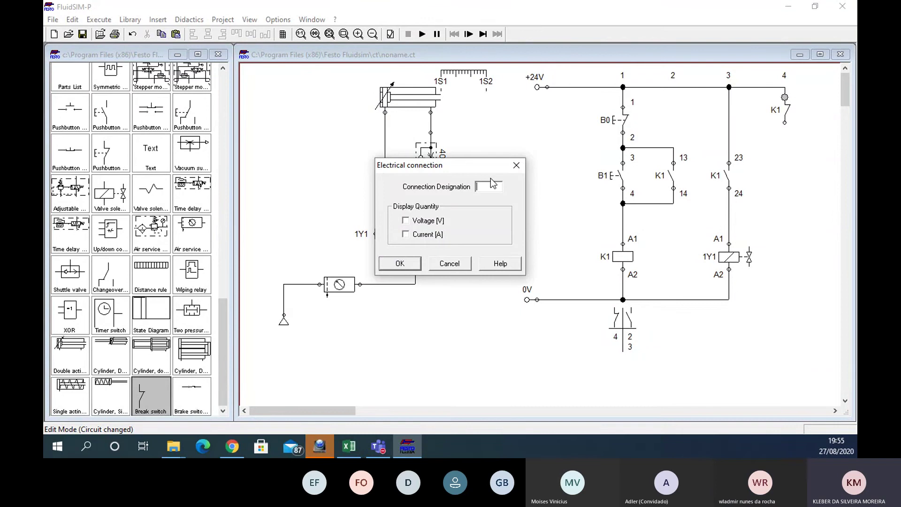
type("3'1")
key("BackSpace")
left_click(399, 263)
double_click(783, 121)
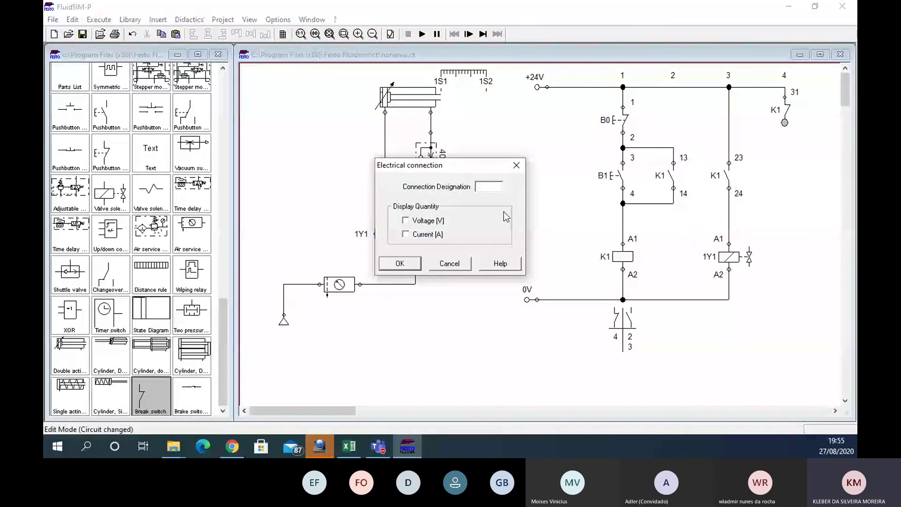
left_click(400, 264)
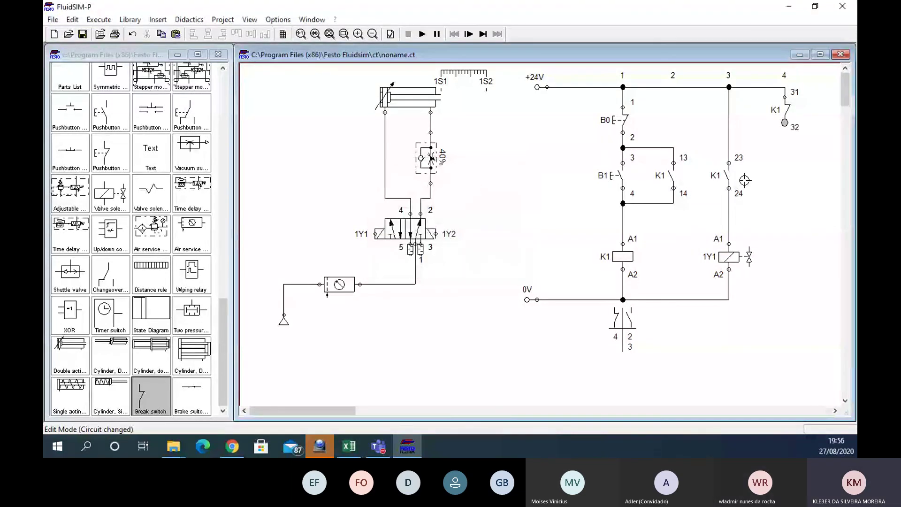
left_click(788, 120)
left_click(799, 170)
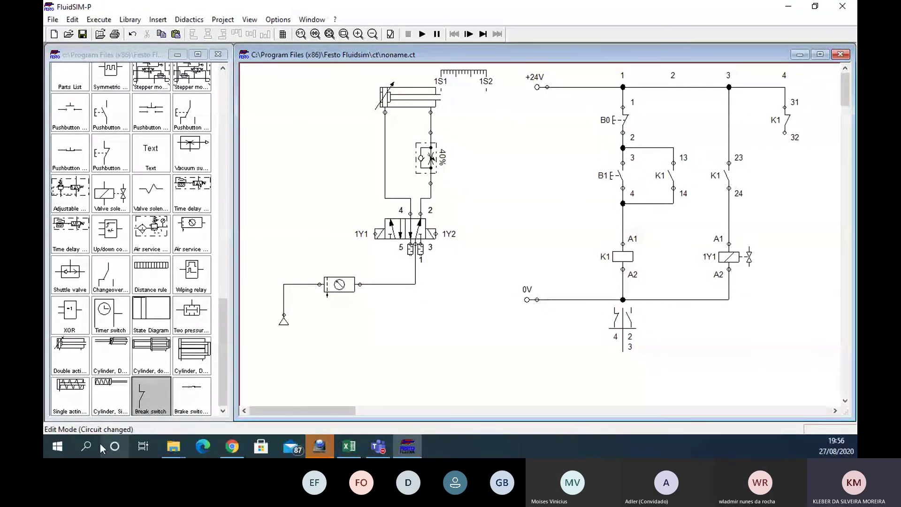
Place a make switch below the K1 break switch in current path 4 and connect it to terminal 32
scroll(104, 162, "up", 4)
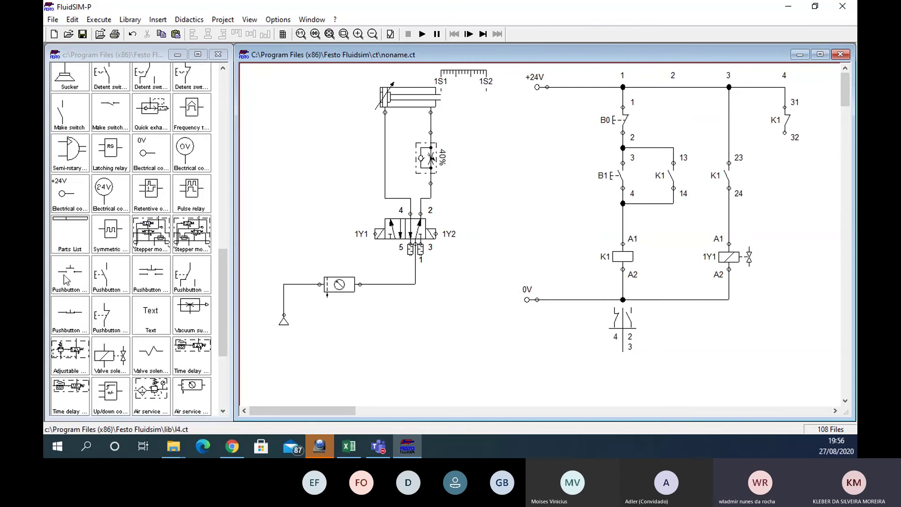
scroll(90, 225, "up", 3)
left_click_drag(69, 239, 786, 176)
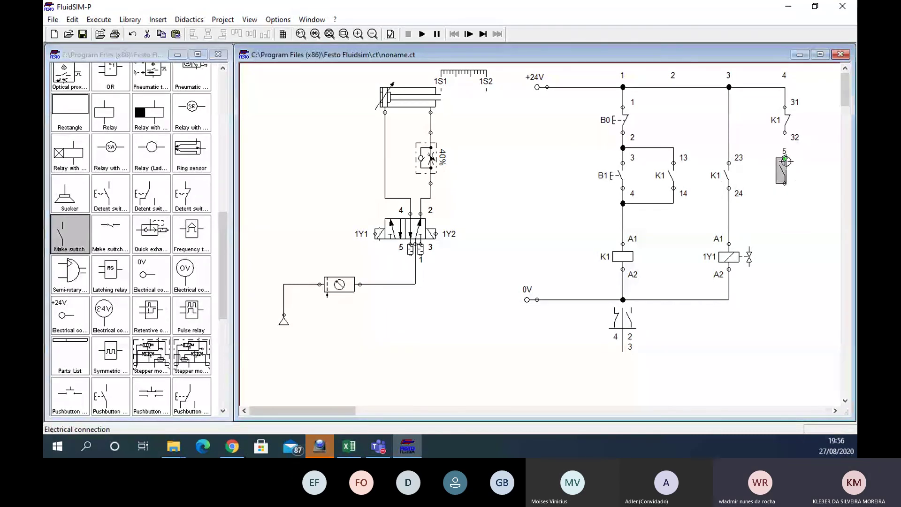
left_click_drag(785, 133, 785, 158)
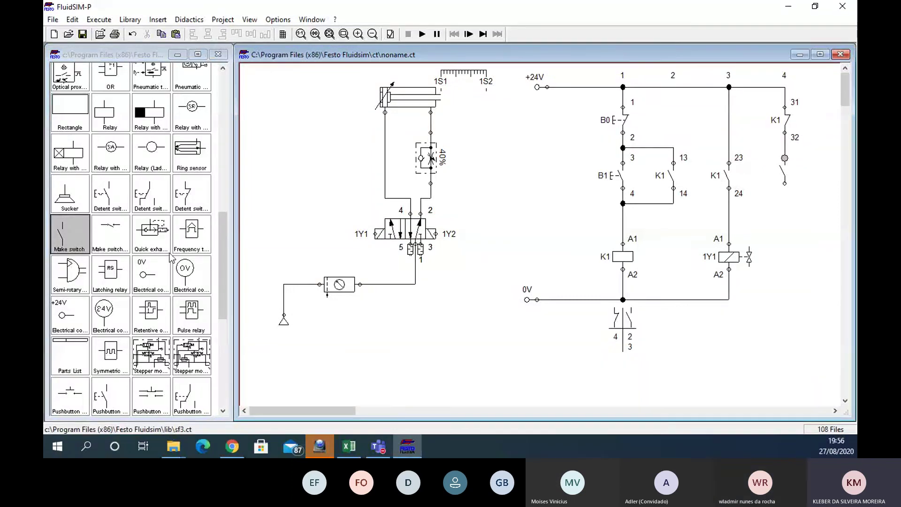
Place a valve solenoid below the new make switch in current path 4, level with solenoid 1Y1
left_click(732, 256)
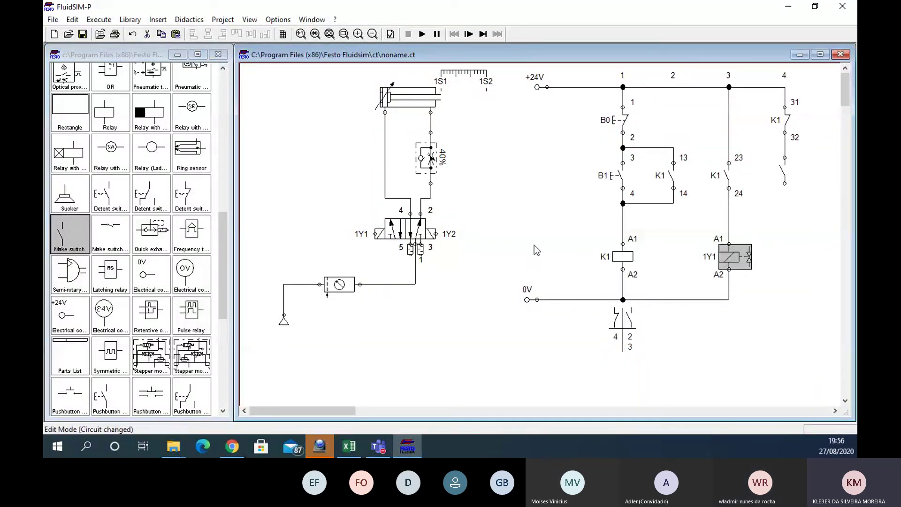
scroll(471, 247, "down", 3)
scroll(471, 247, "up", 1)
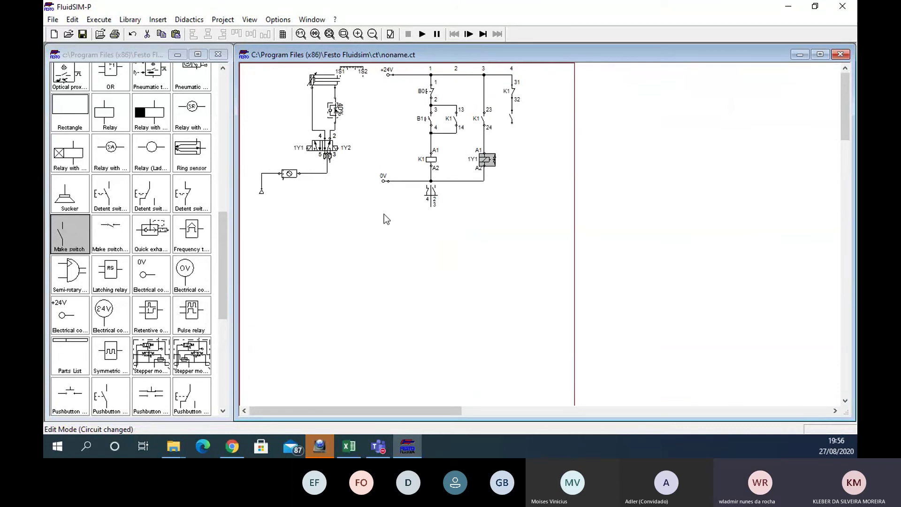
scroll(134, 355, "down", 3)
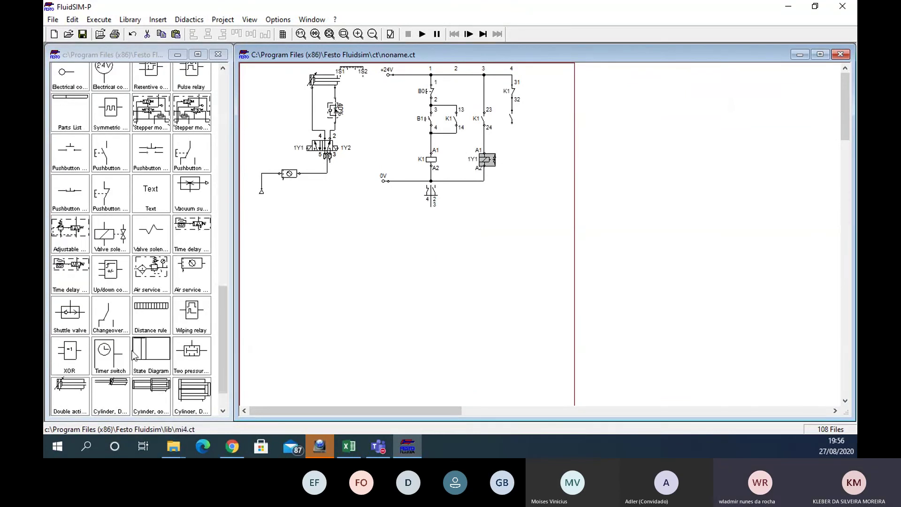
scroll(134, 355, "down", 1)
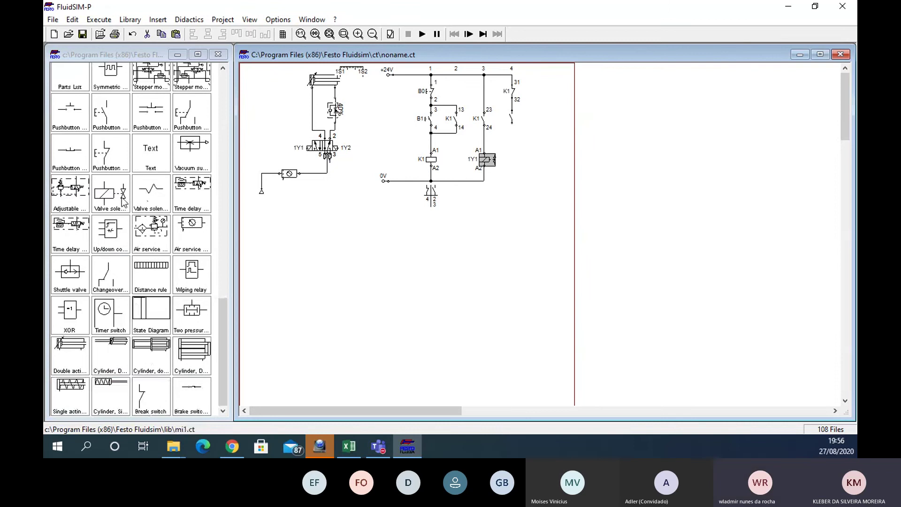
left_click_drag(123, 202, 512, 162)
key("Right")
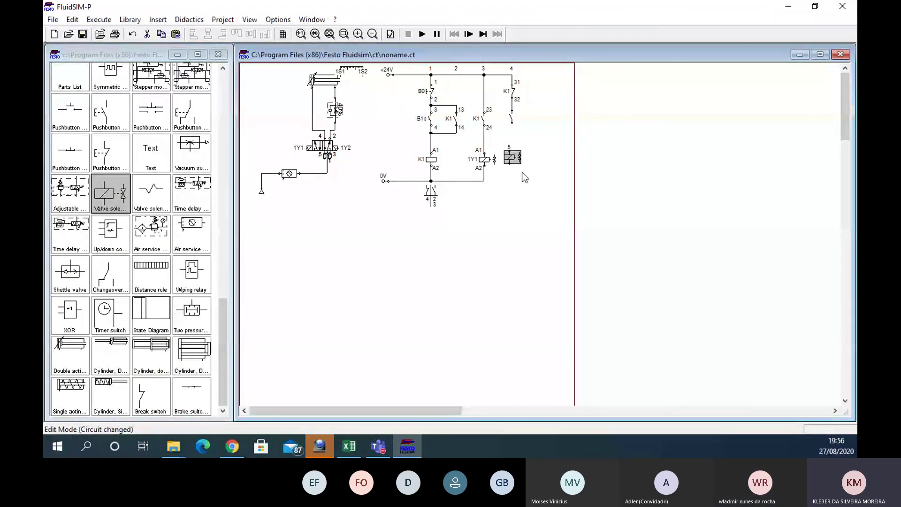
key("Up")
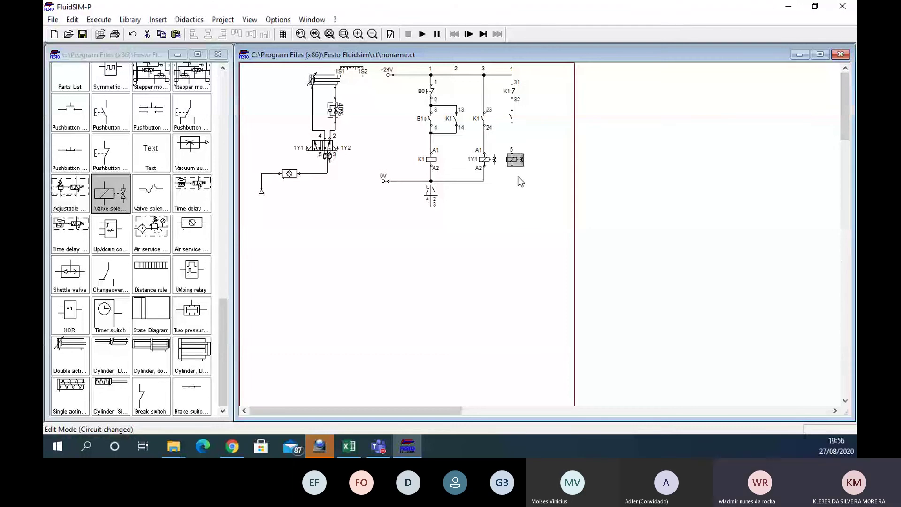
Wire the make switch's lower terminal to the new valve solenoid and the solenoid's lower terminal to the 0V line
scroll(519, 182, "up", 3)
scroll(529, 197, "down", 1)
left_click_drag(784, 183, 730, 302)
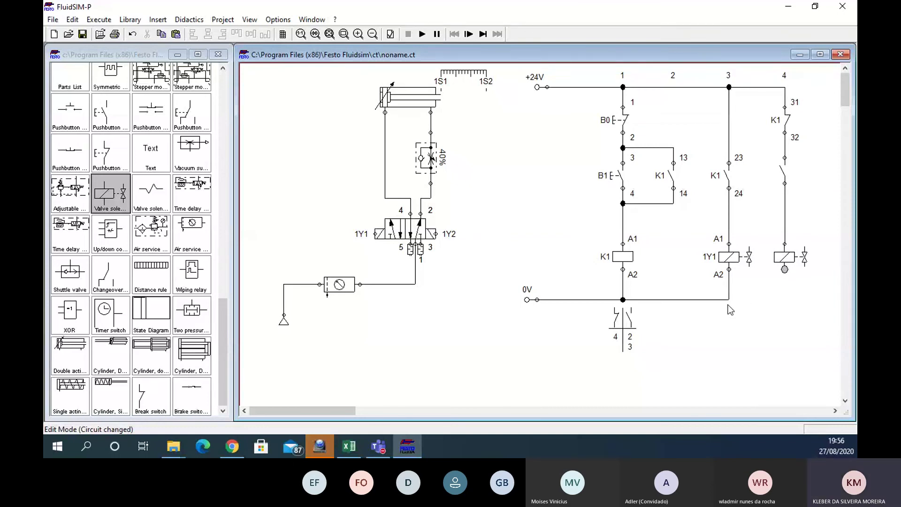
left_click_drag(784, 271, 729, 300)
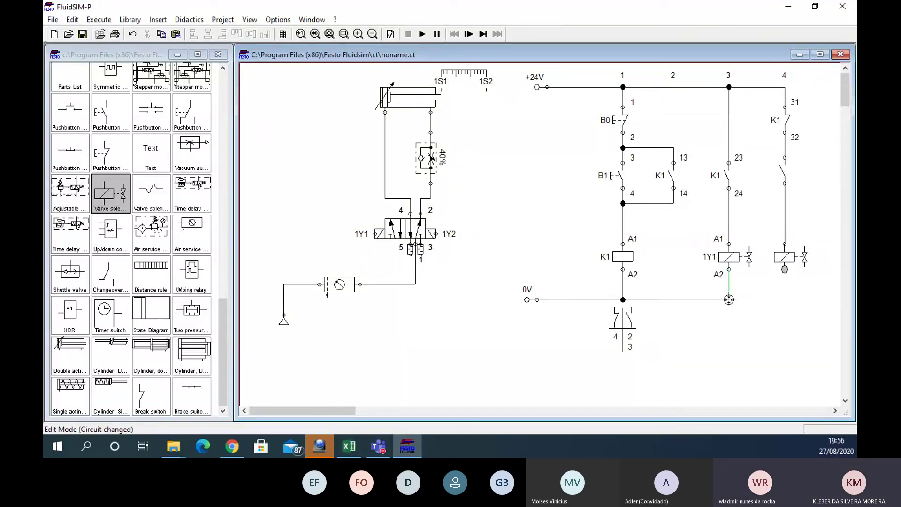
Label the make switch in current path 4 as 1S2 and move it slightly down to line up with the K1 make contact
double_click(786, 178)
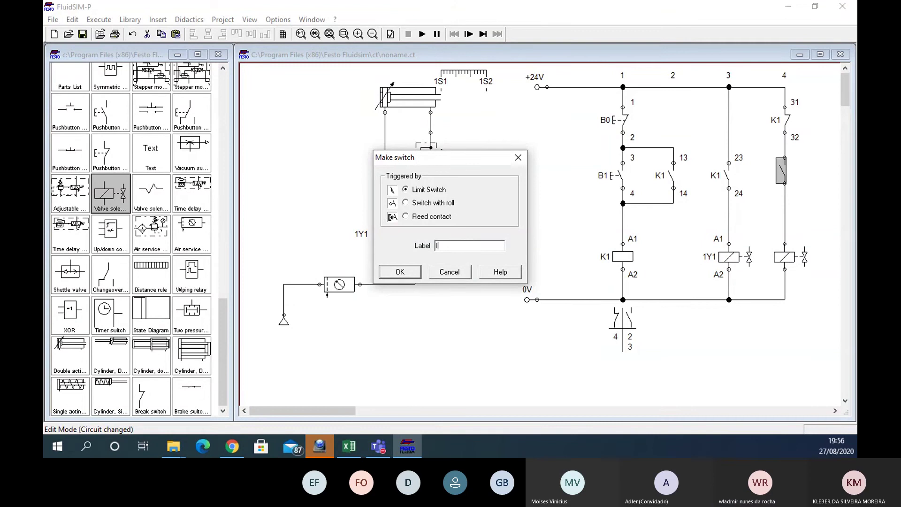
type("1S")
key("BackSpace")
key("BackSpace")
key("BackSpace")
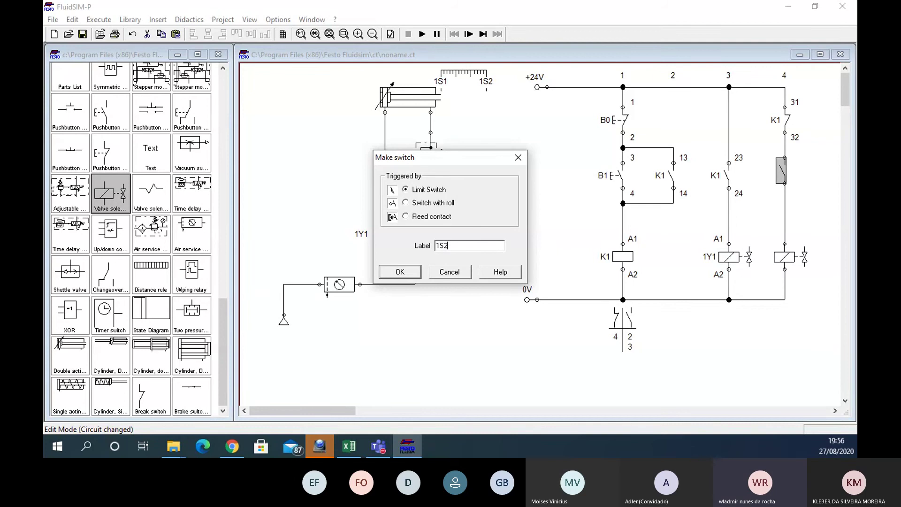
left_click(402, 271)
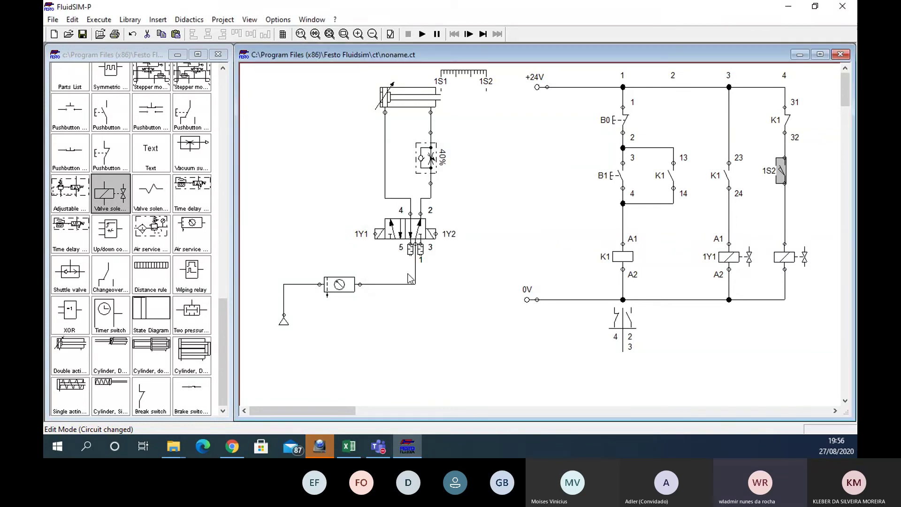
left_click_drag(780, 174, 780, 179)
left_click(768, 221)
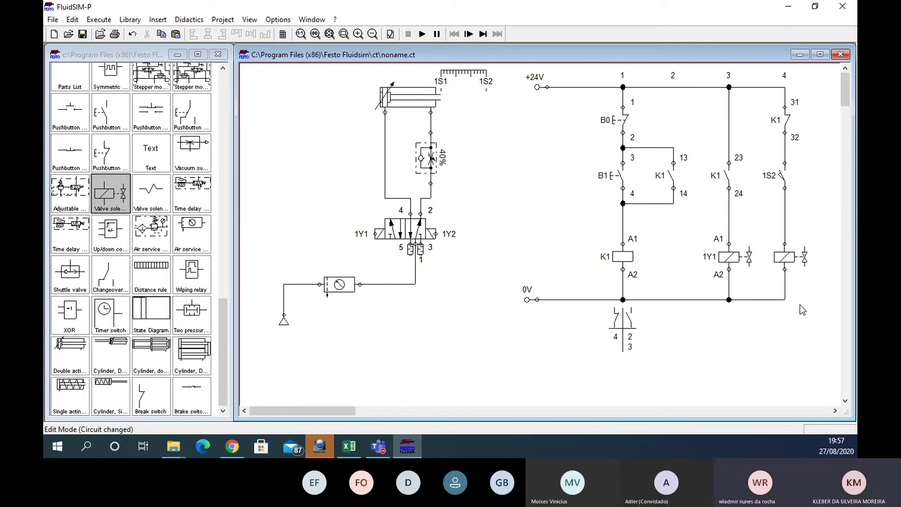
Set make switch 1S2 to be triggered as a switch with roll
double_click(781, 174)
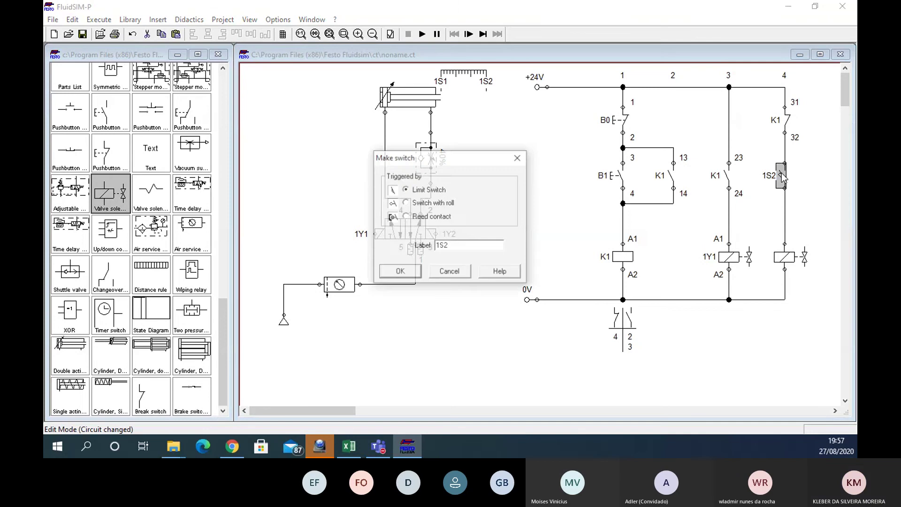
left_click(406, 204)
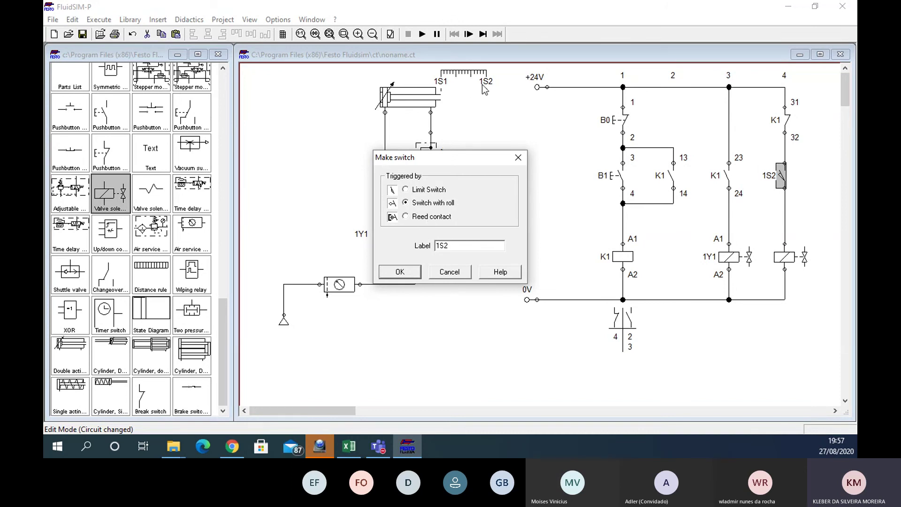
left_click(400, 272)
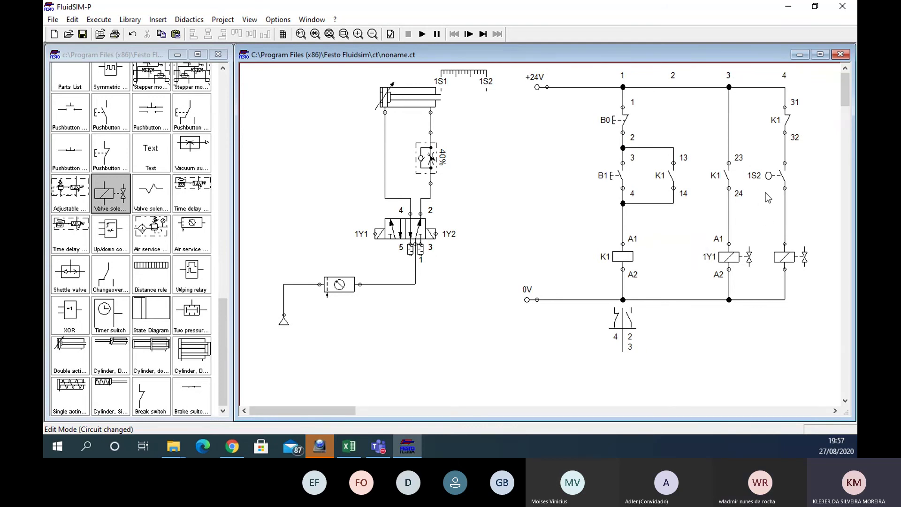
Label the valve solenoid in current path 4 as 1Y2
double_click(790, 258)
left_click(482, 217)
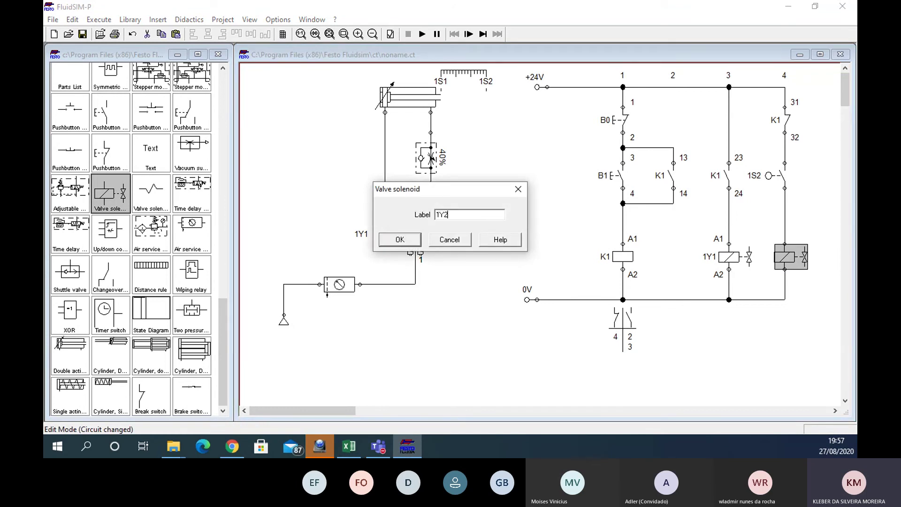
left_click(407, 243)
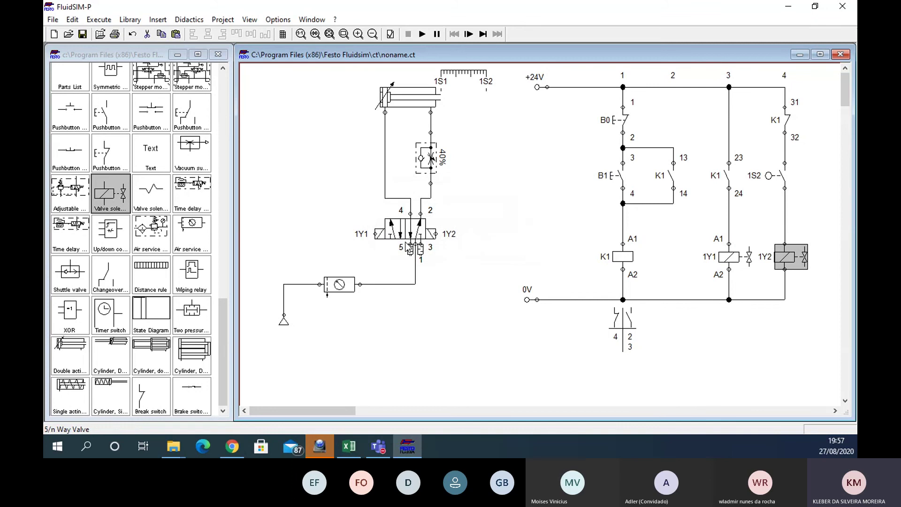
left_click(801, 326)
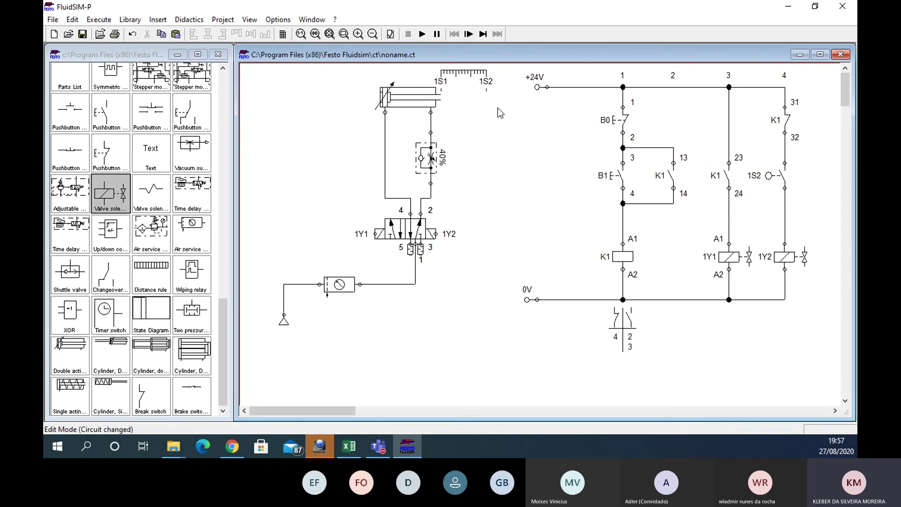
Start the simulation and actuate pushbutton B1 to test the K1 latch and cylinder advance with the new 1Y2 branch
left_click(422, 34)
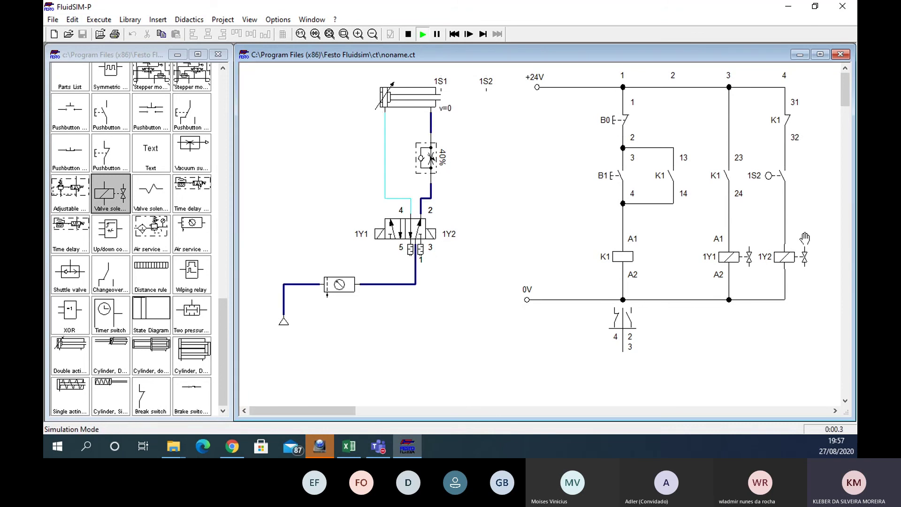
left_click(624, 175)
left_click(626, 170)
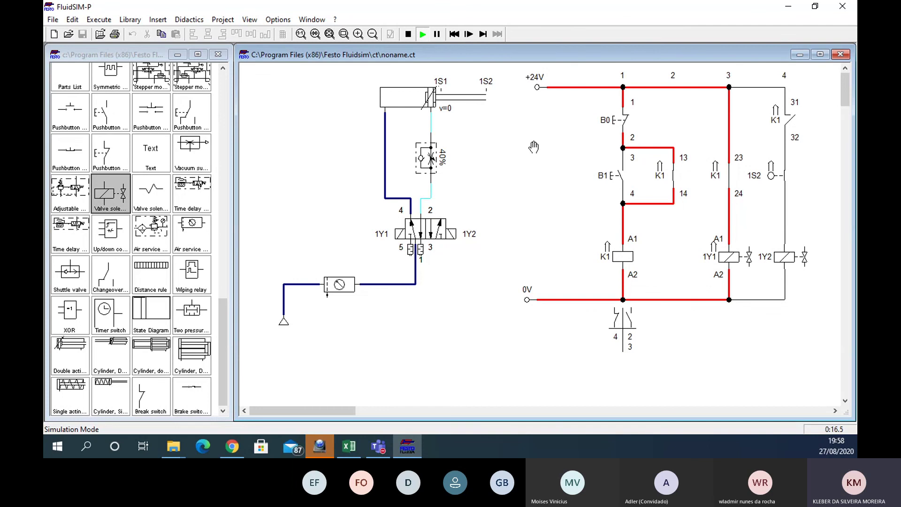
Set the opening level of the one-way flow control valve to 20% while the simulation runs
left_click(428, 160)
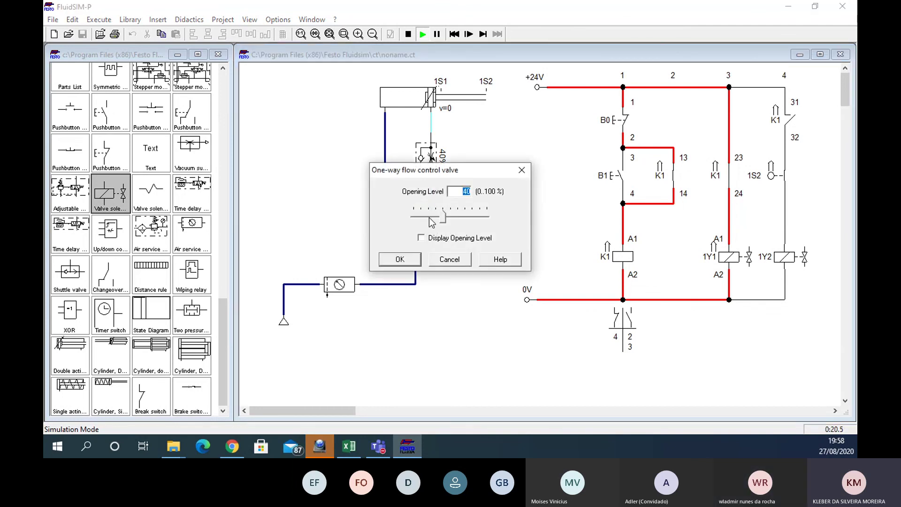
left_click(430, 218)
left_click(402, 259)
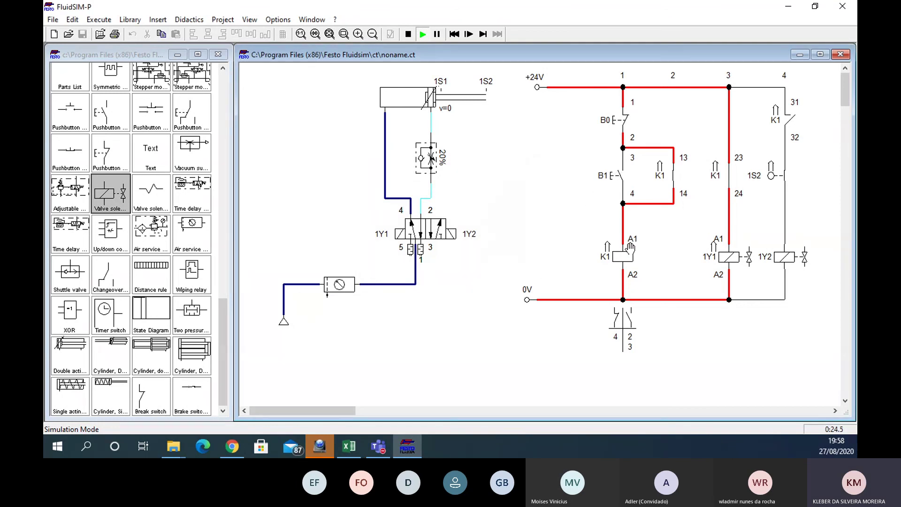
Actuate pushbuttons B0 and B1 alternately to test the cylinder's return and its slowed advance
left_click(610, 123)
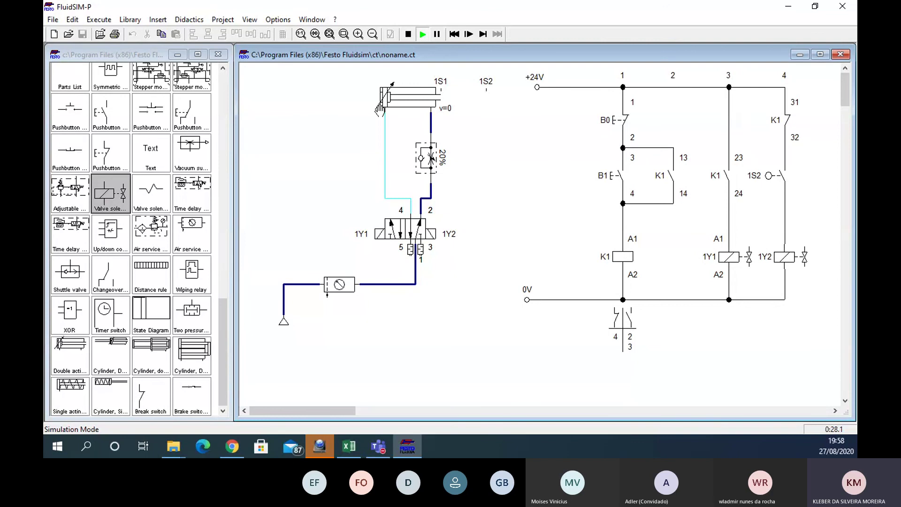
left_click(619, 167)
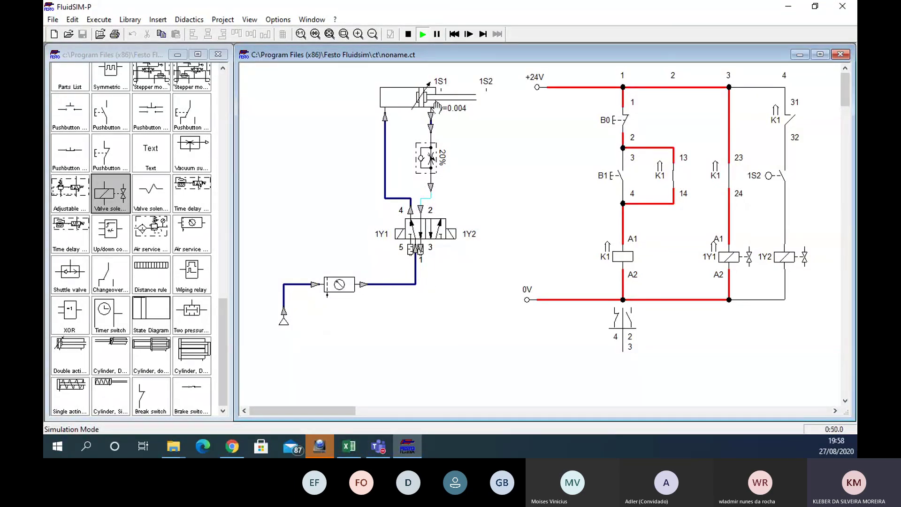
left_click(623, 119)
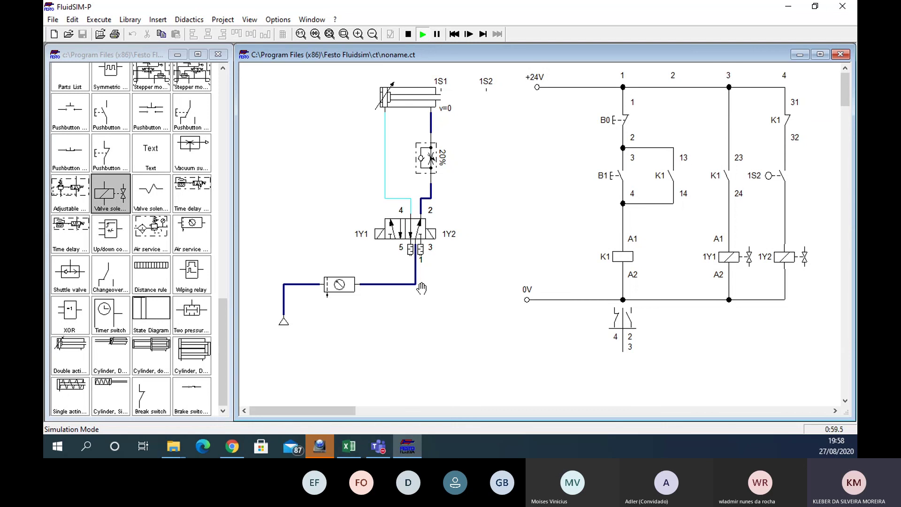
left_click(617, 164)
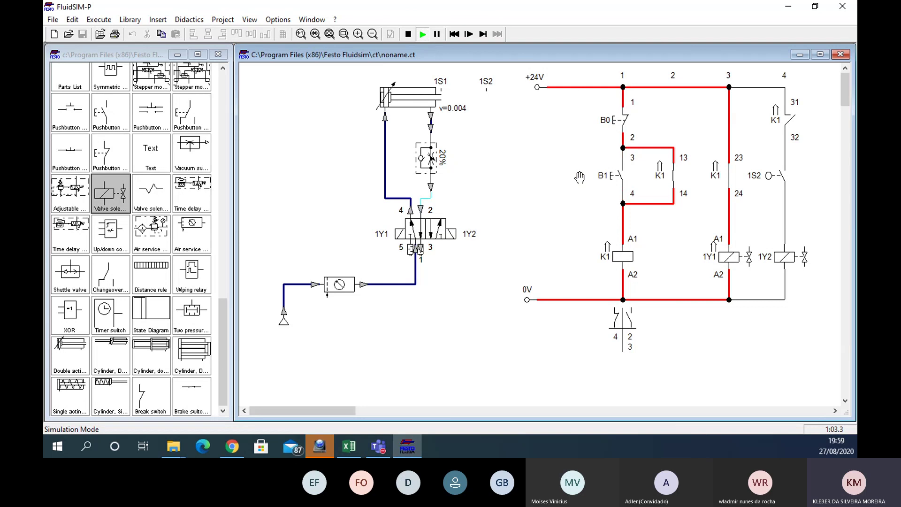